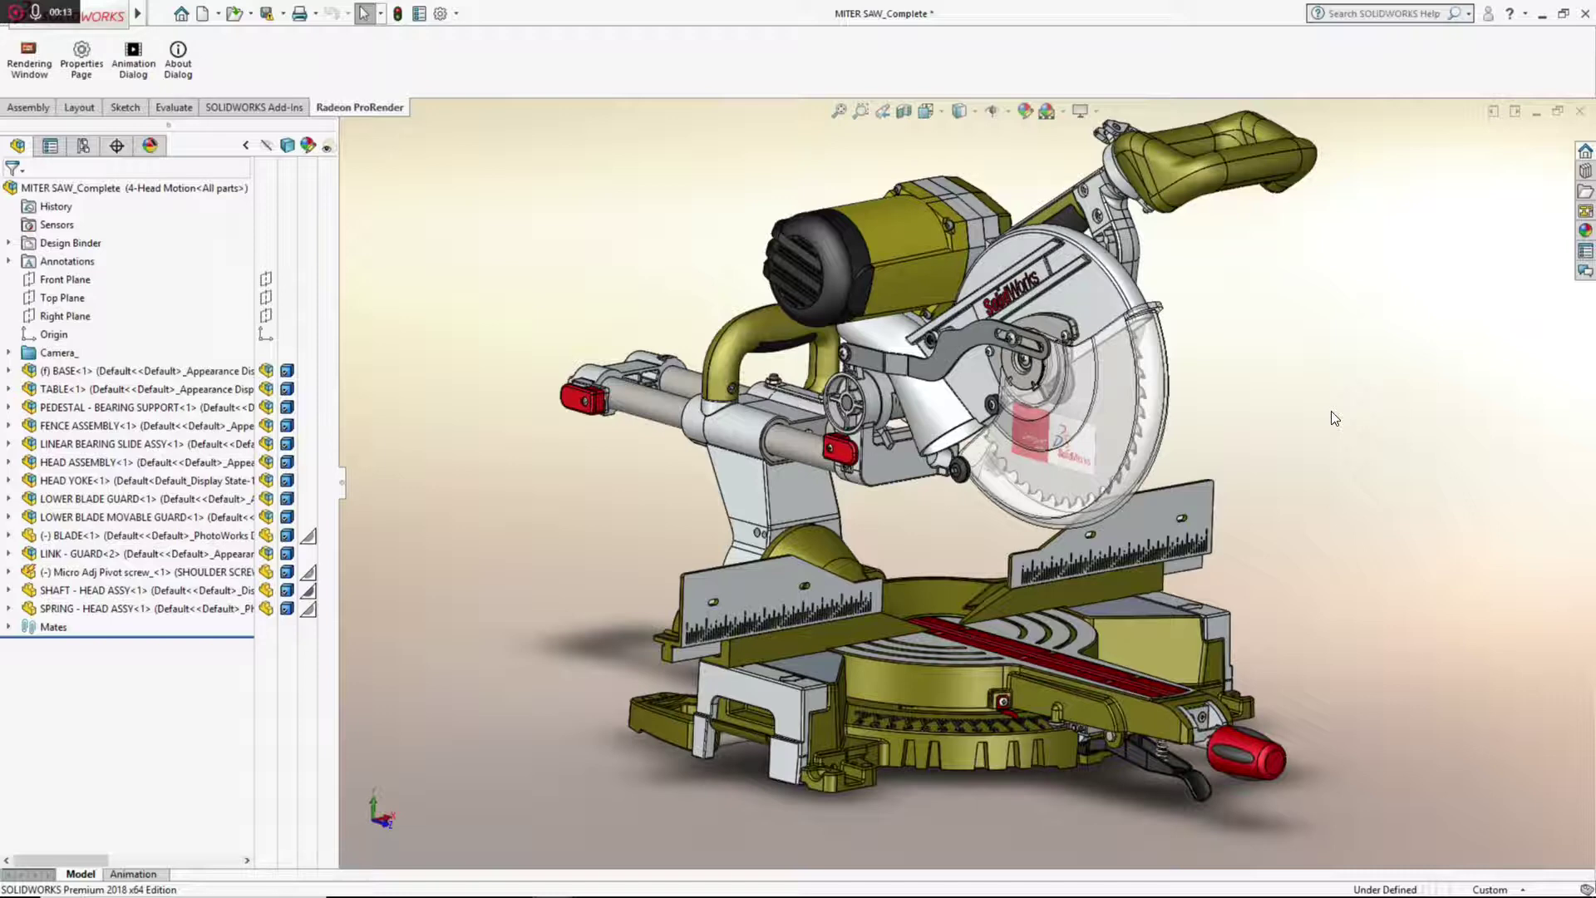
- Turn on RealView Graphics for the miter saw assembly
click(1094, 109)
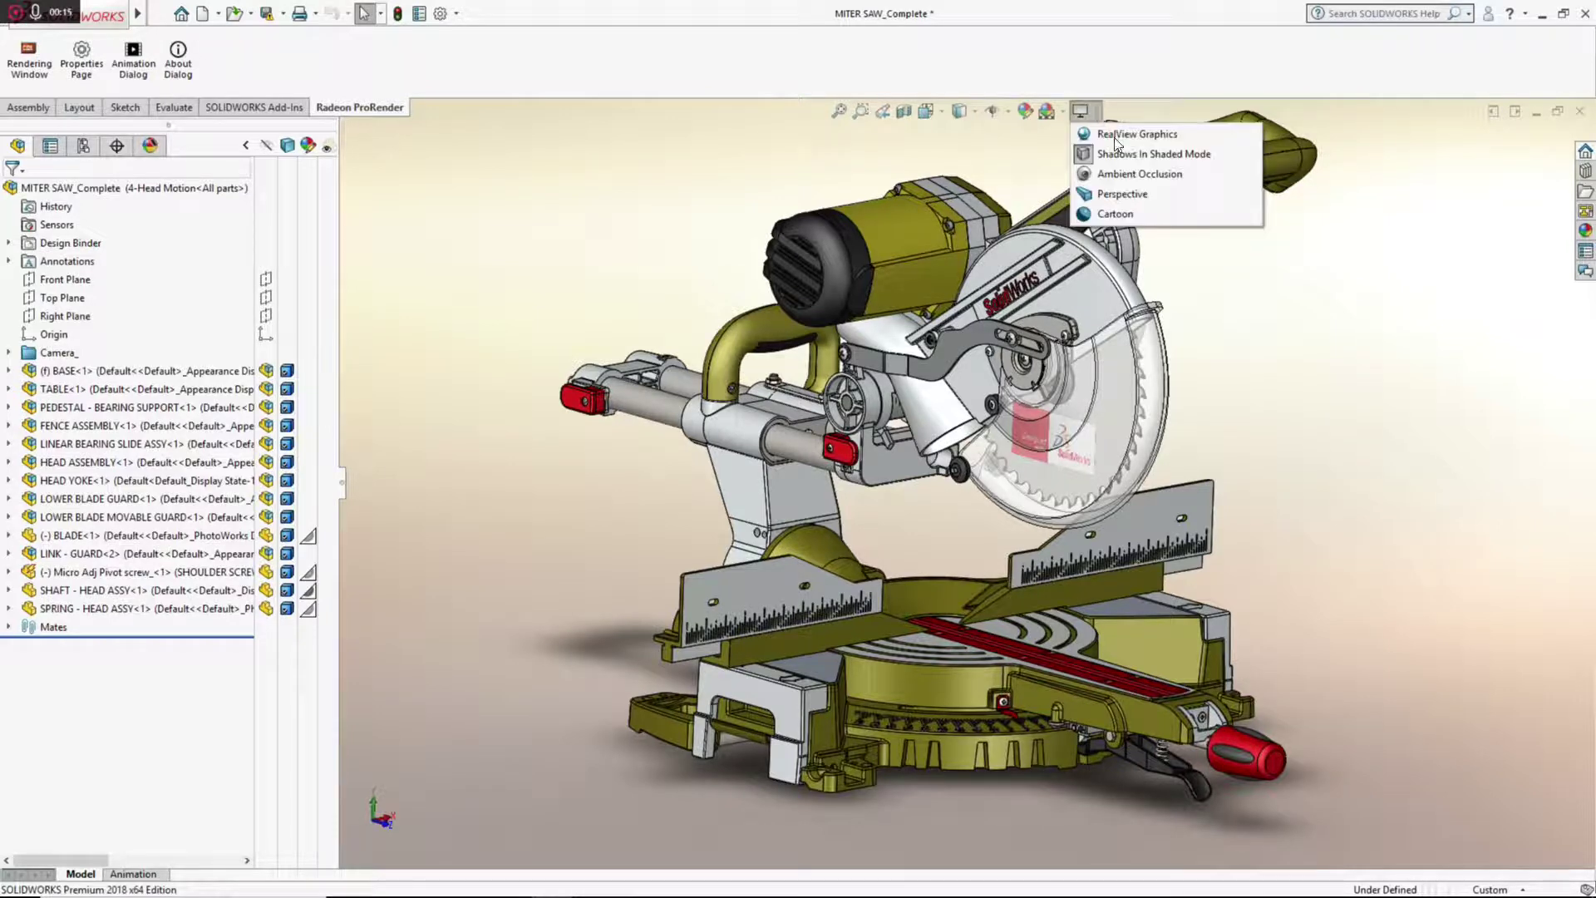
click(1111, 134)
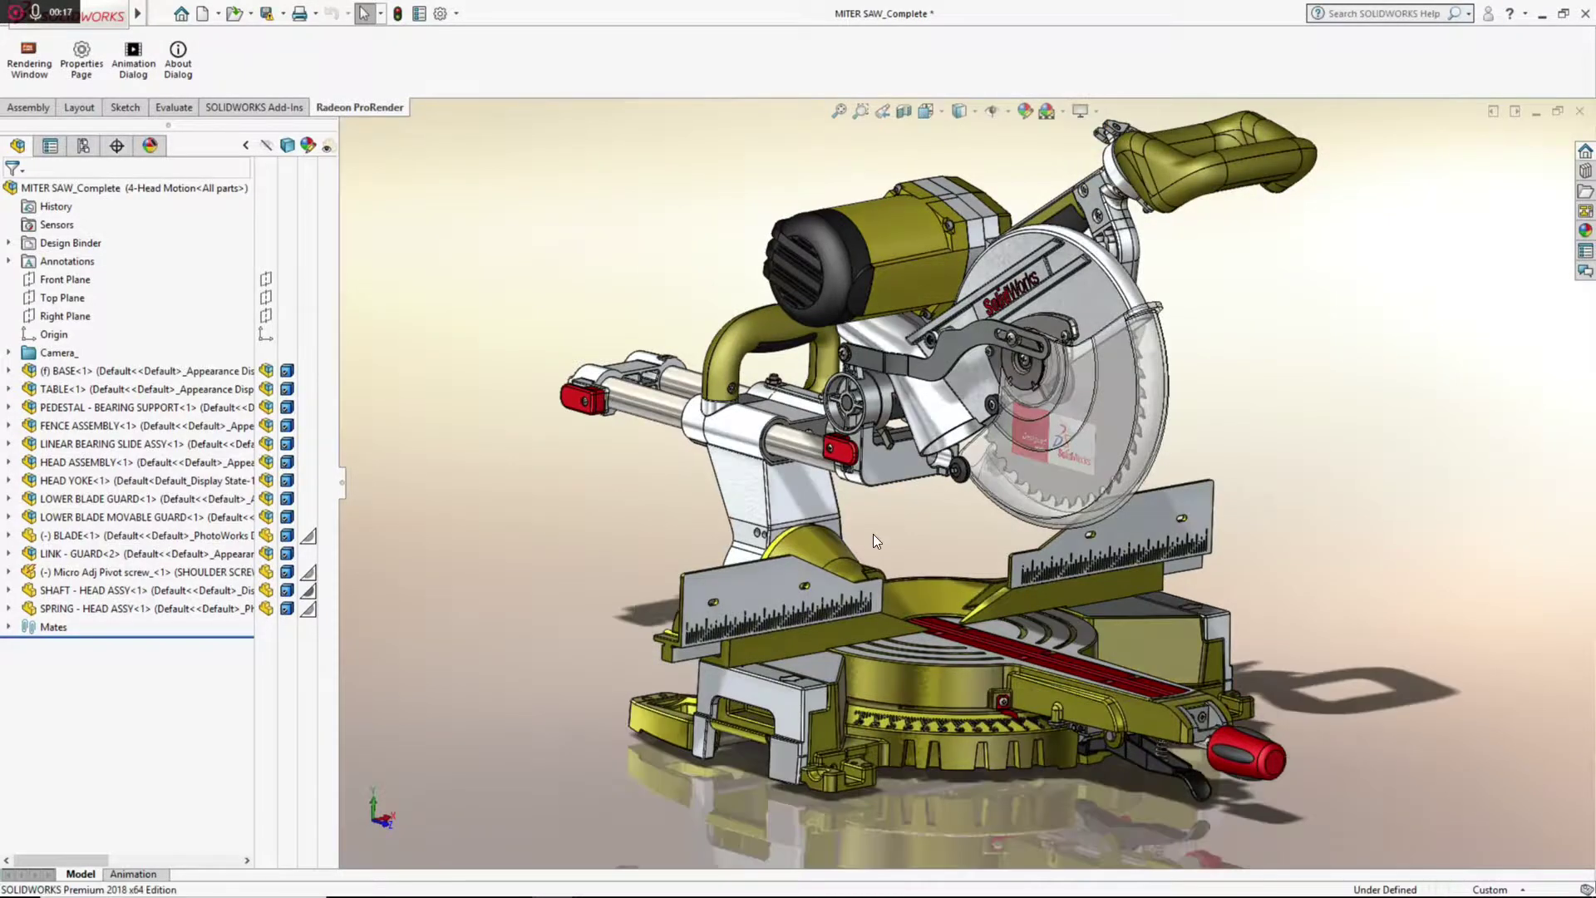
mouse_move(915, 532)
middle_down()
mouse_move(939, 519)
mouse_move(874, 537)
mouse_move(900, 536)
middle_up()
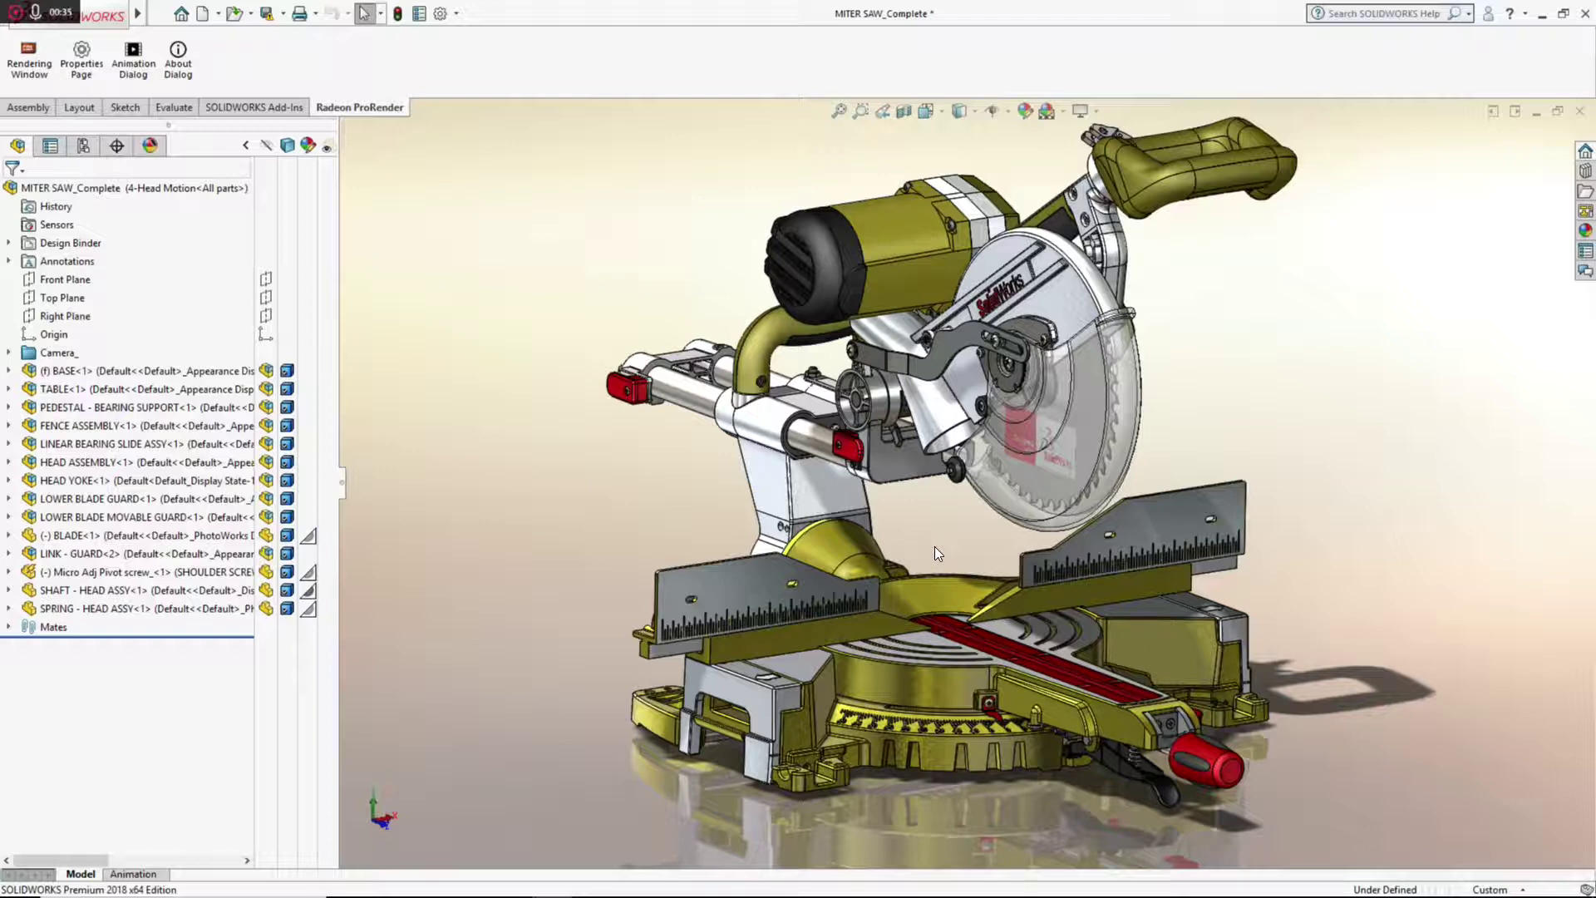
- Review the render device choices in the Radeon ProRender properties, keep All GPUs and accept the settings
click(81, 63)
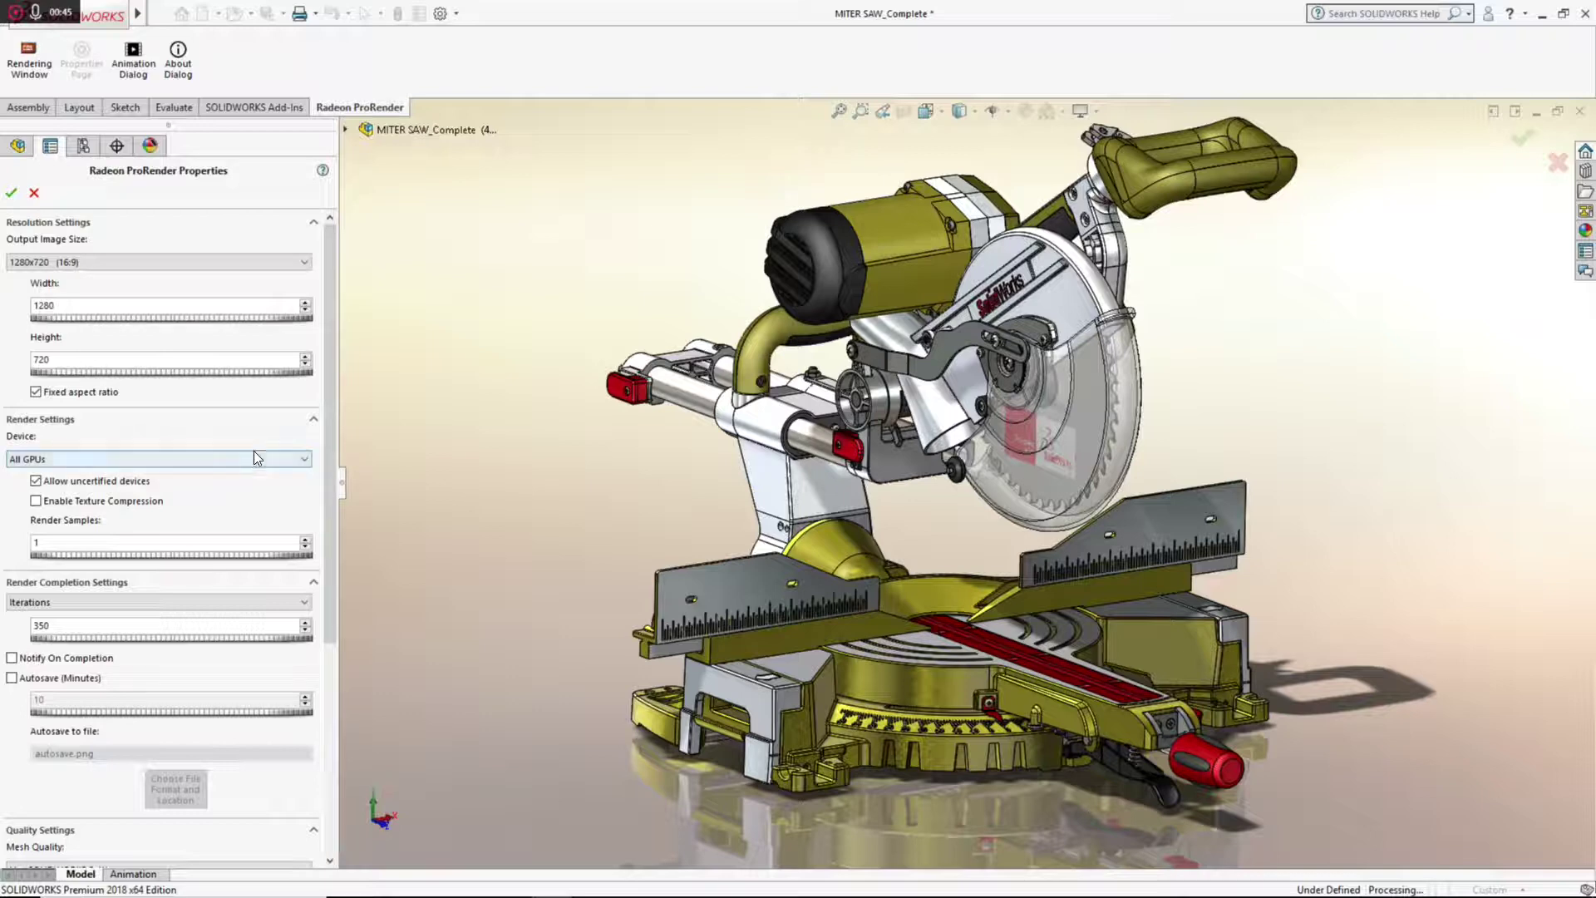
click(288, 459)
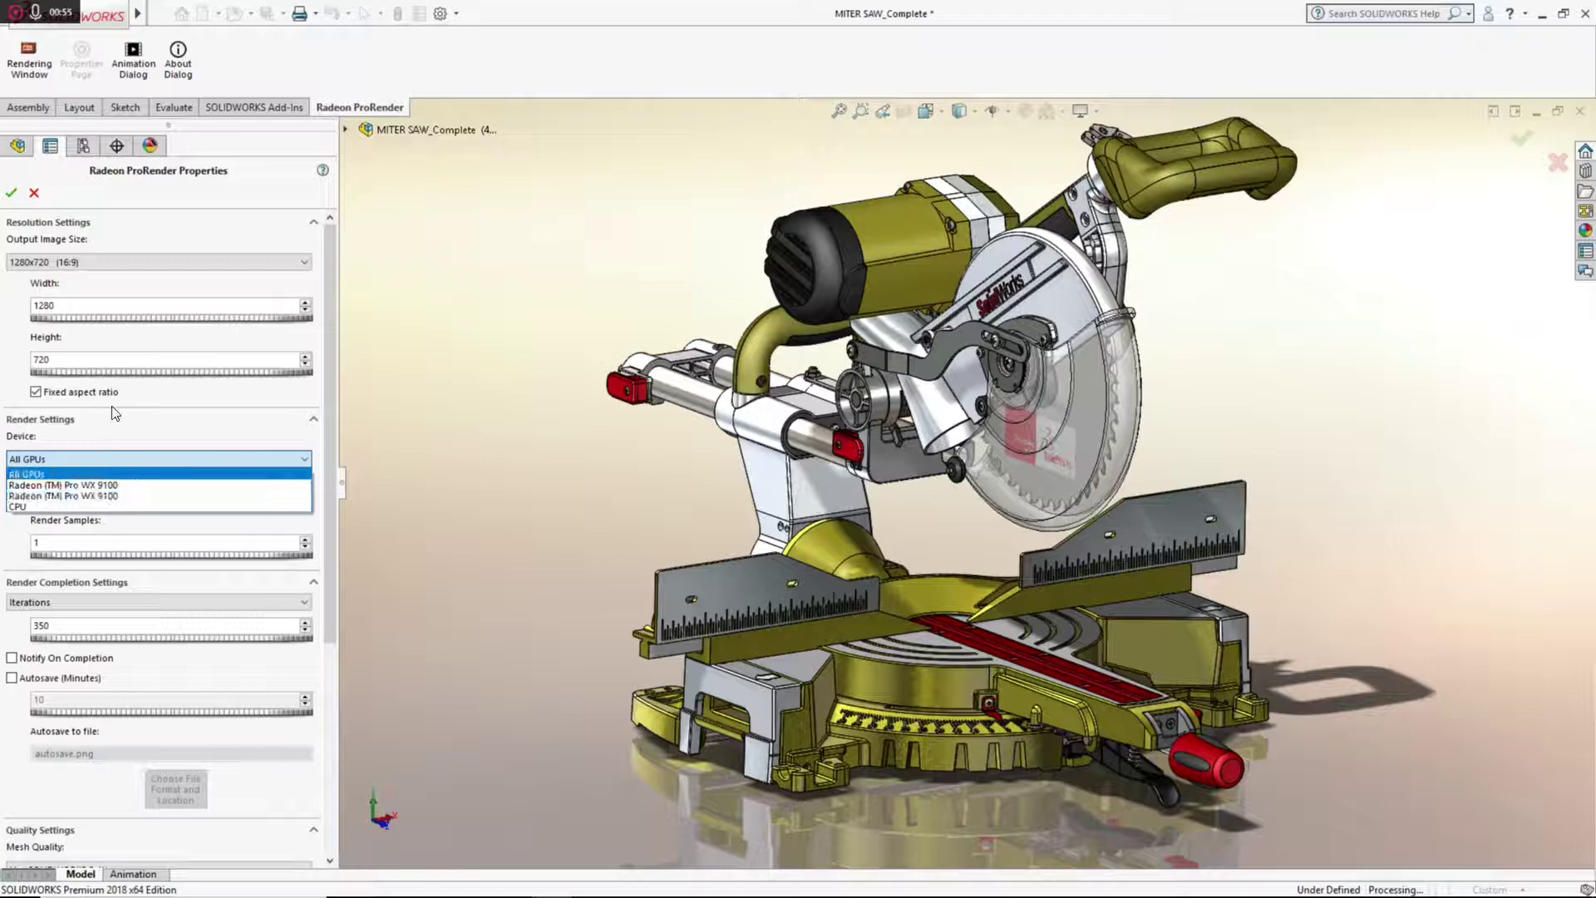
click(12, 196)
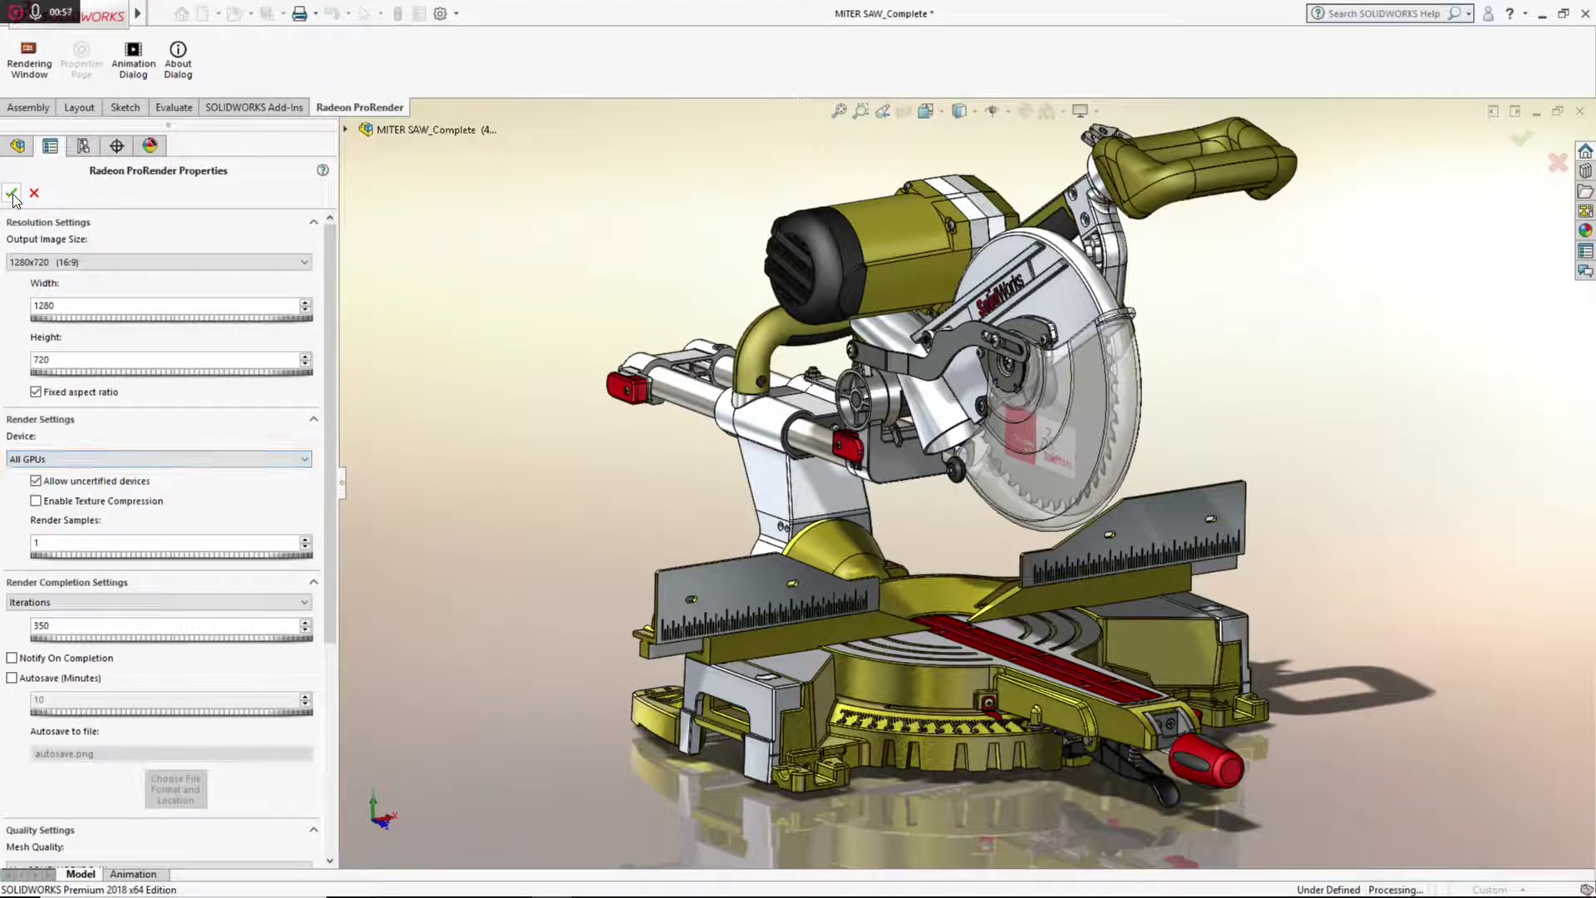
click(12, 196)
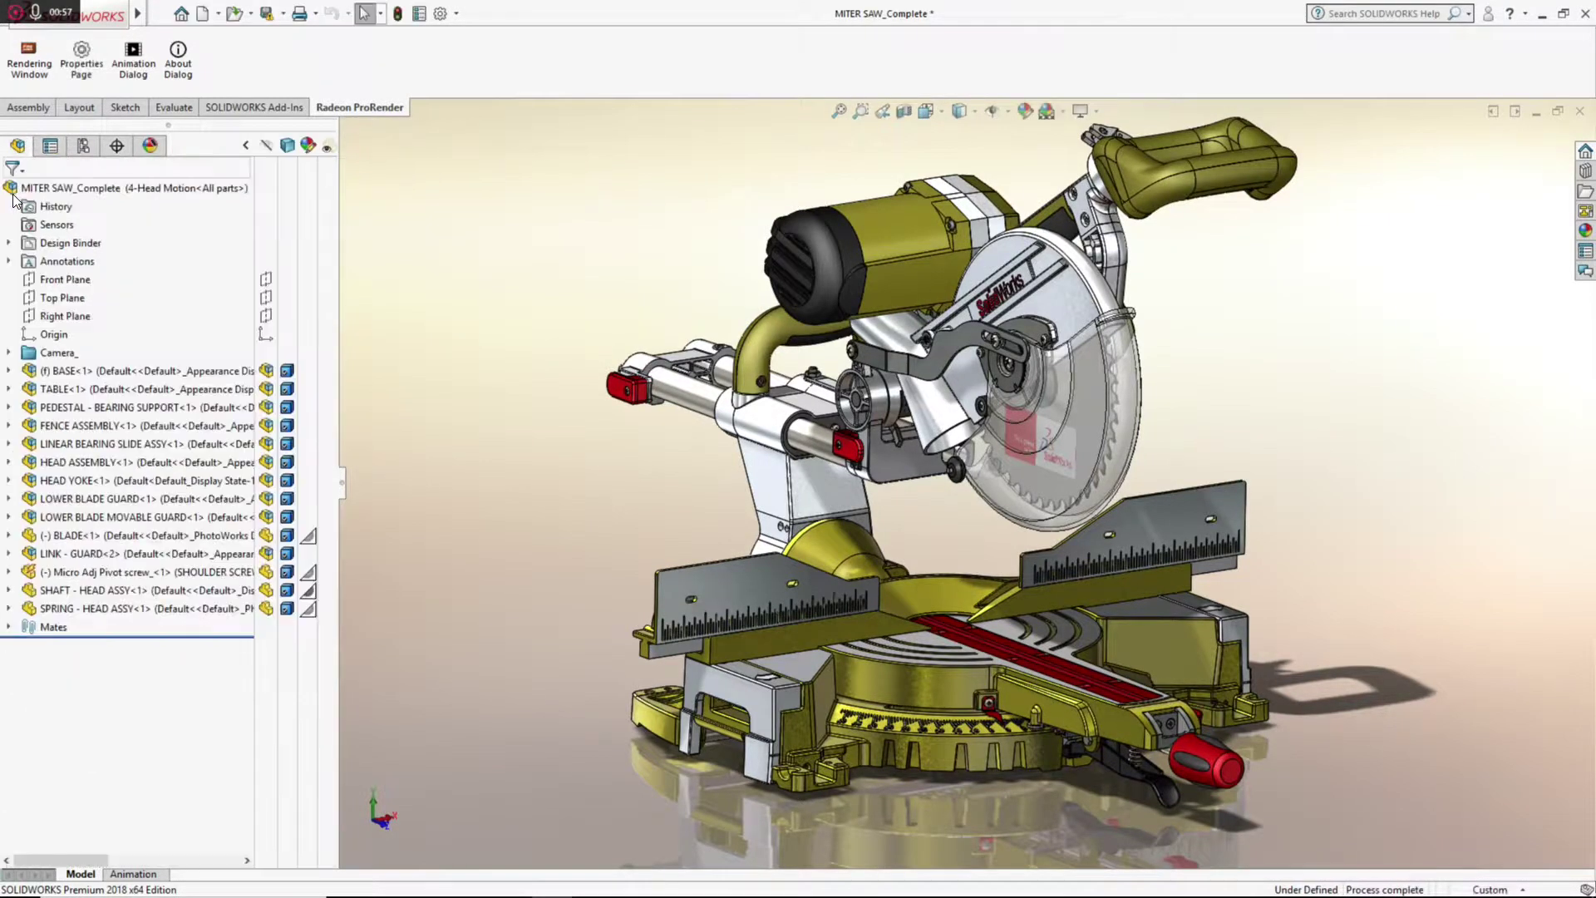
- Open the ProRender rendering window and change the environment type to Sun & Sky
click(34, 63)
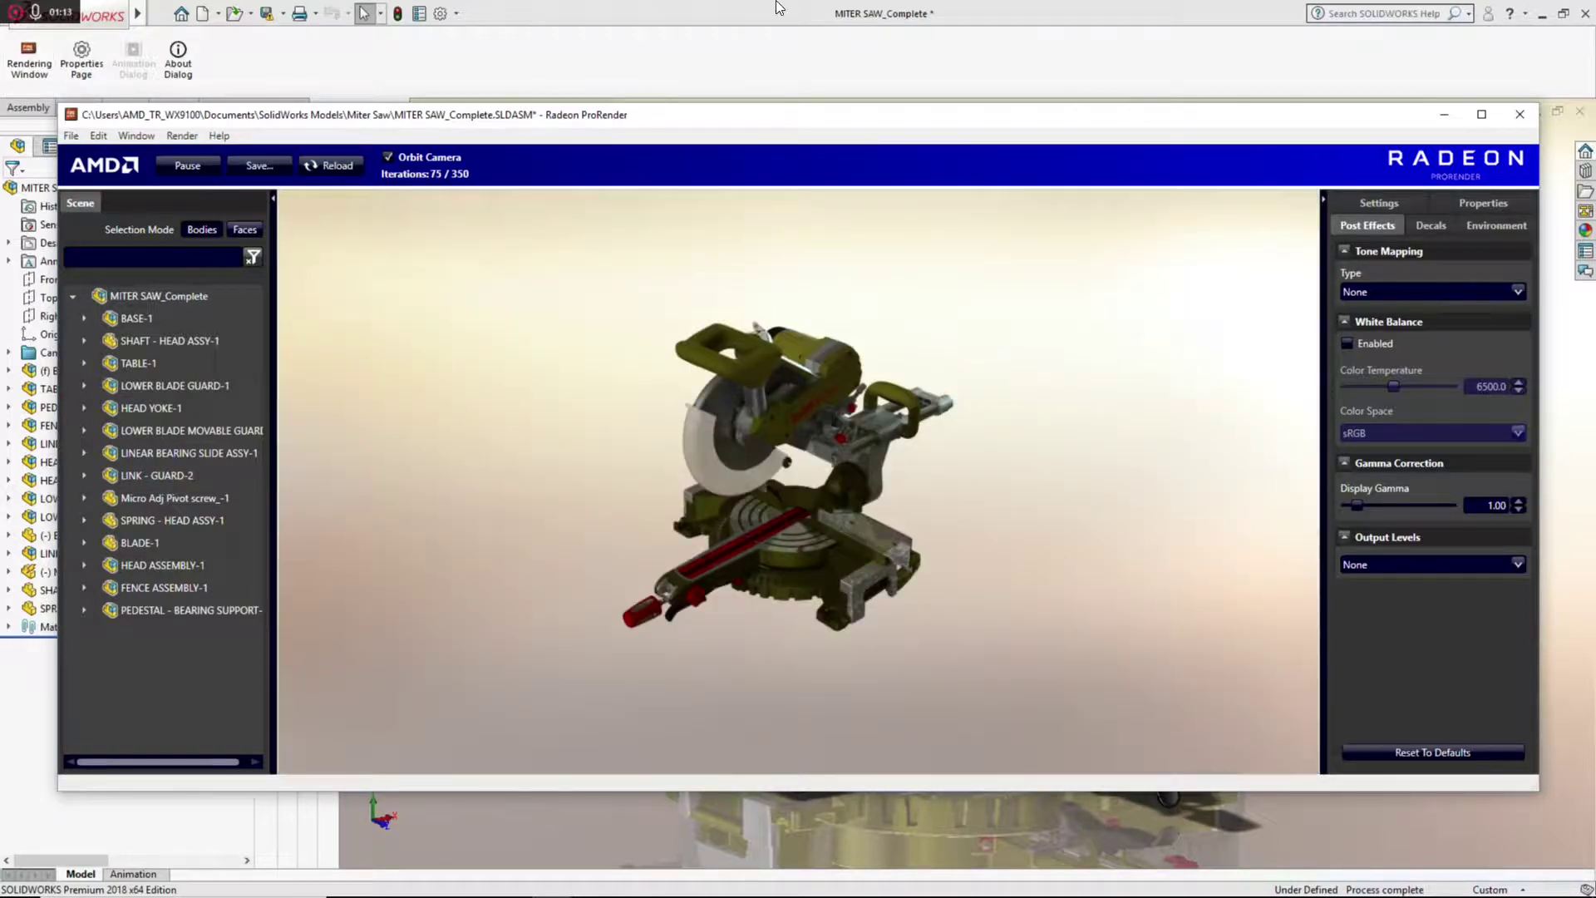
click(1428, 222)
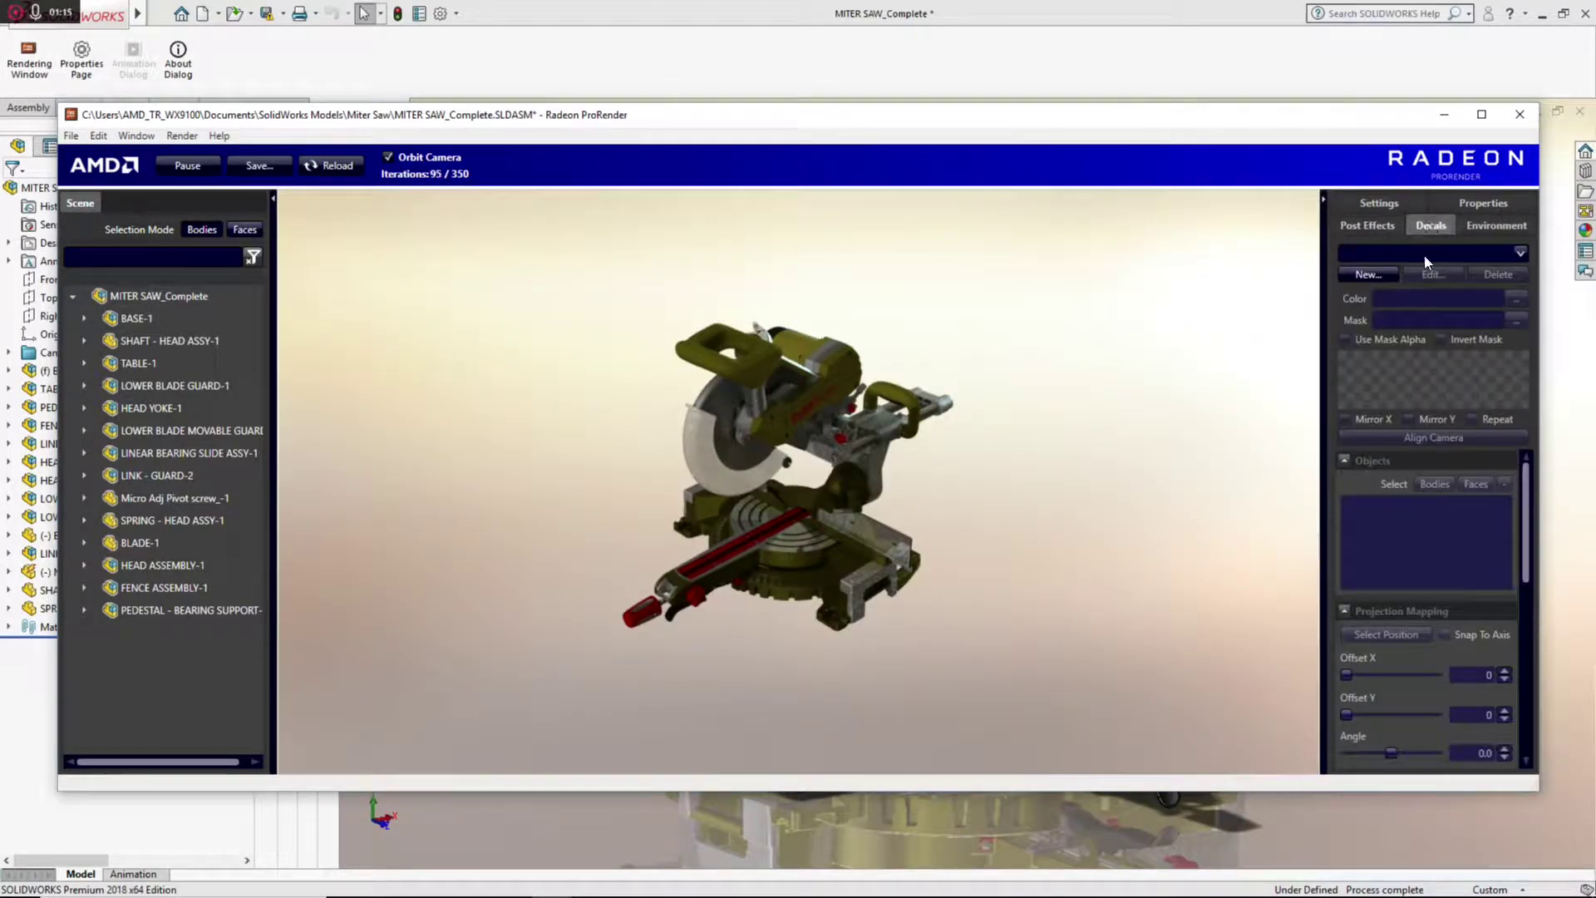
click(1499, 223)
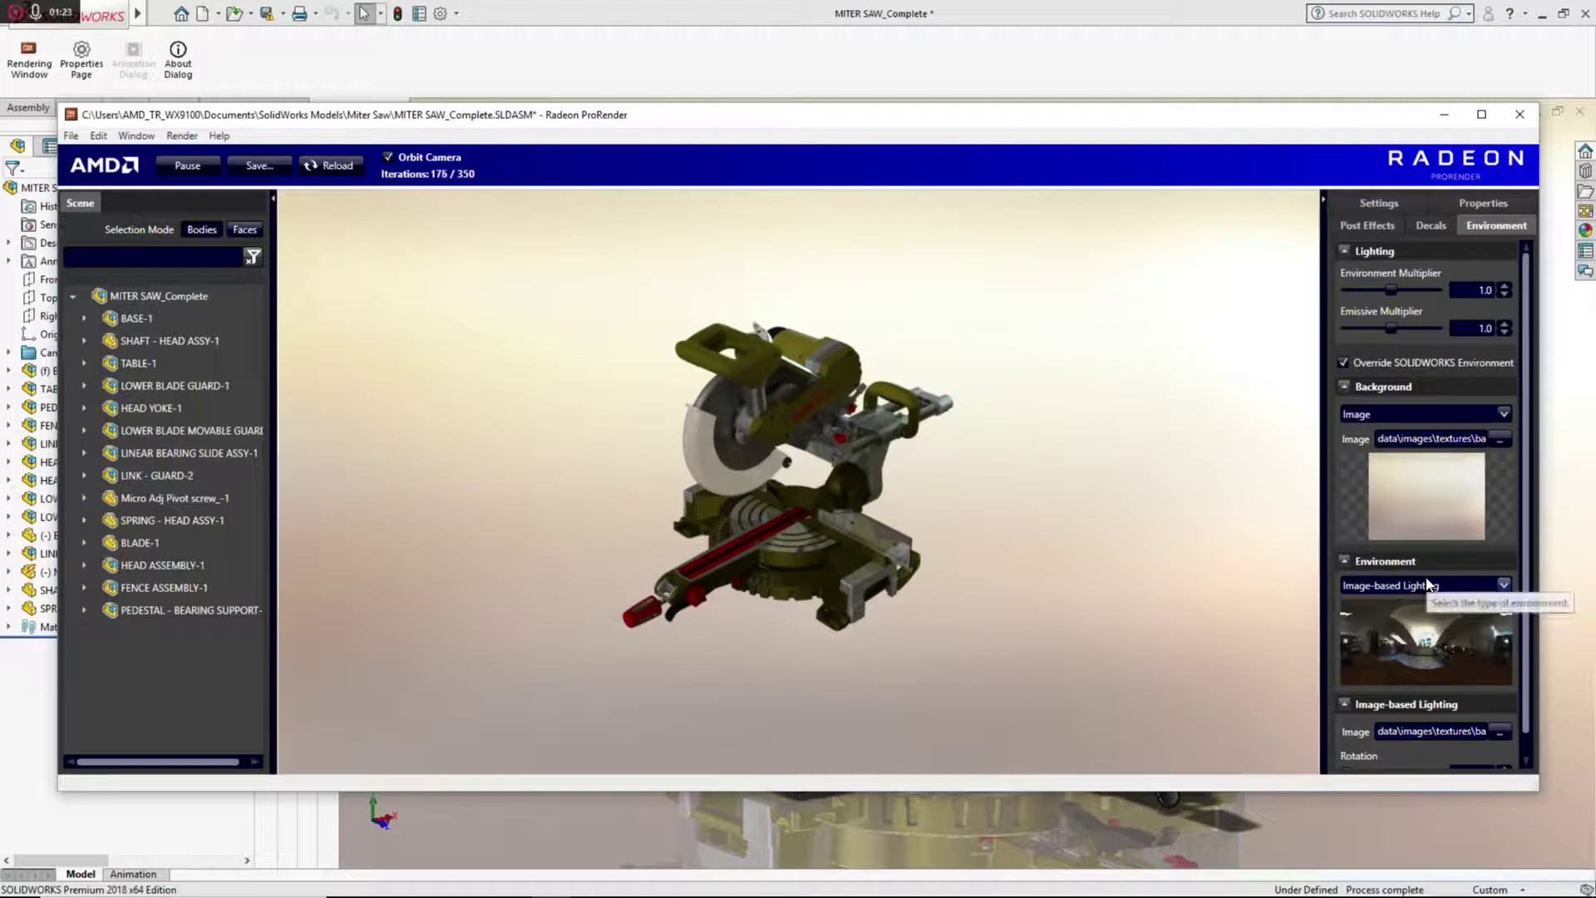
click(1502, 585)
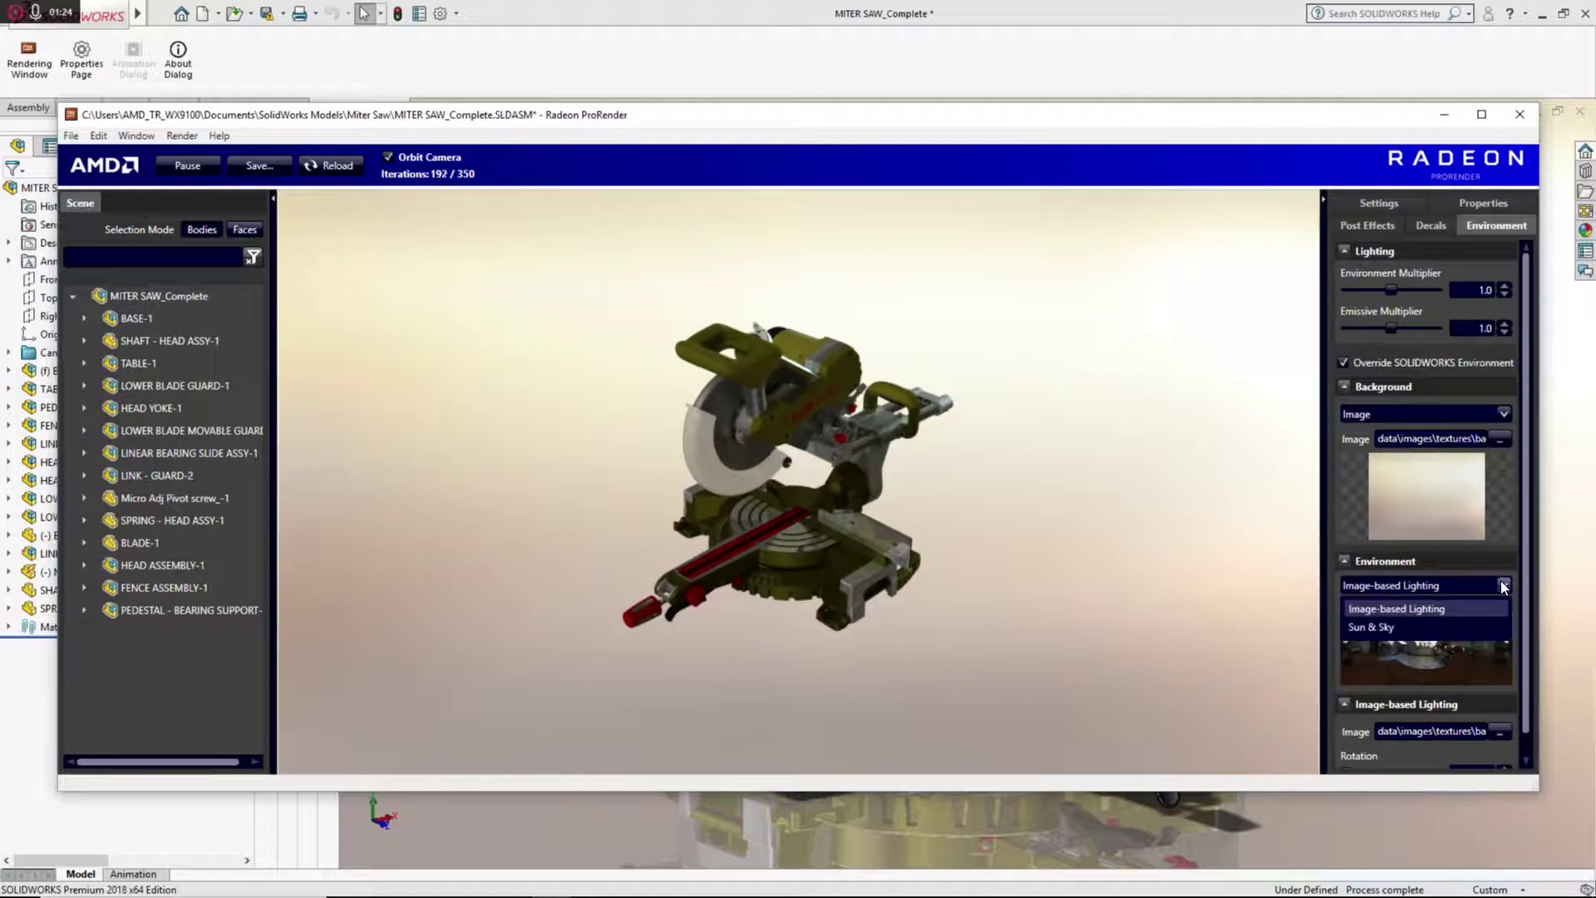
click(1384, 627)
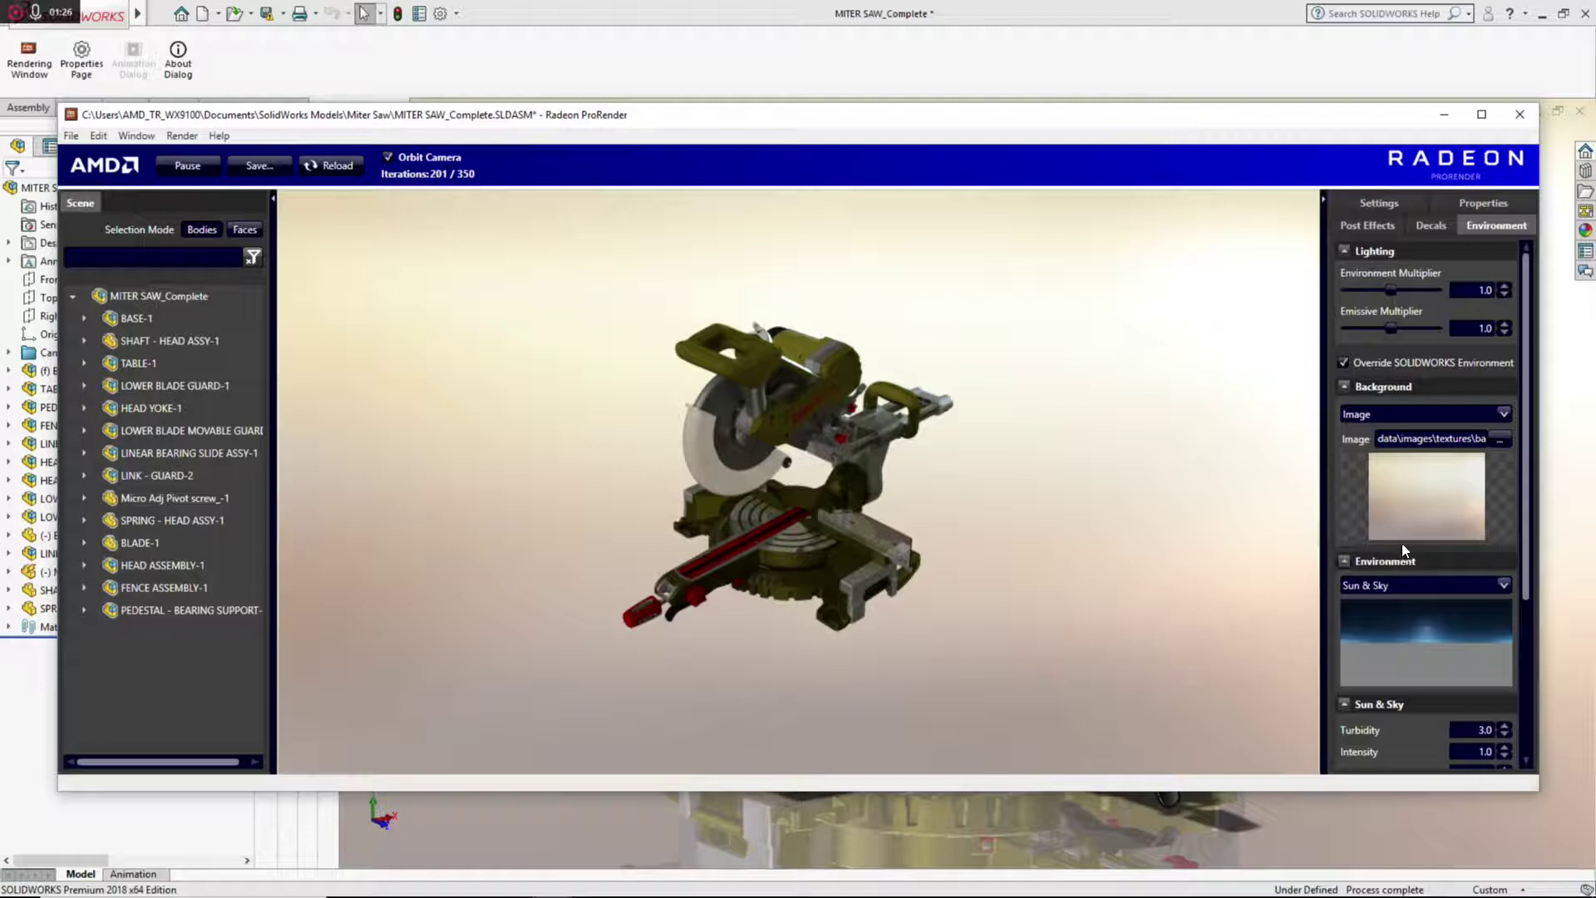
click(1369, 226)
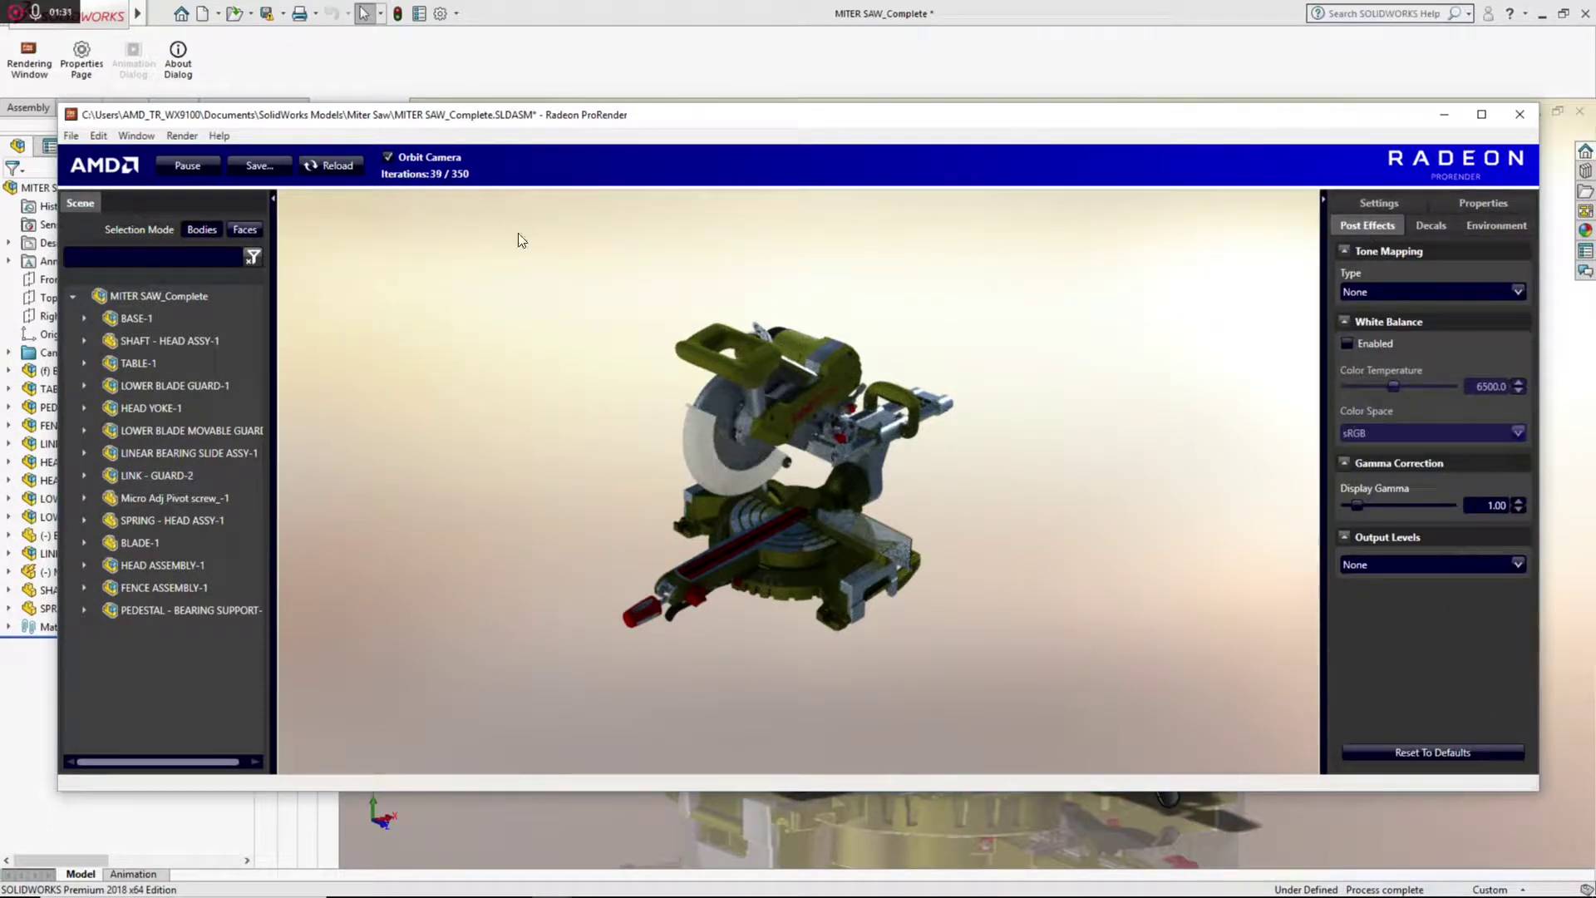
- Inspect the rendered miter saw up close and check the mesh quality of the upper fence and lower movable blade guard bodies
drag(770, 467, 964, 456)
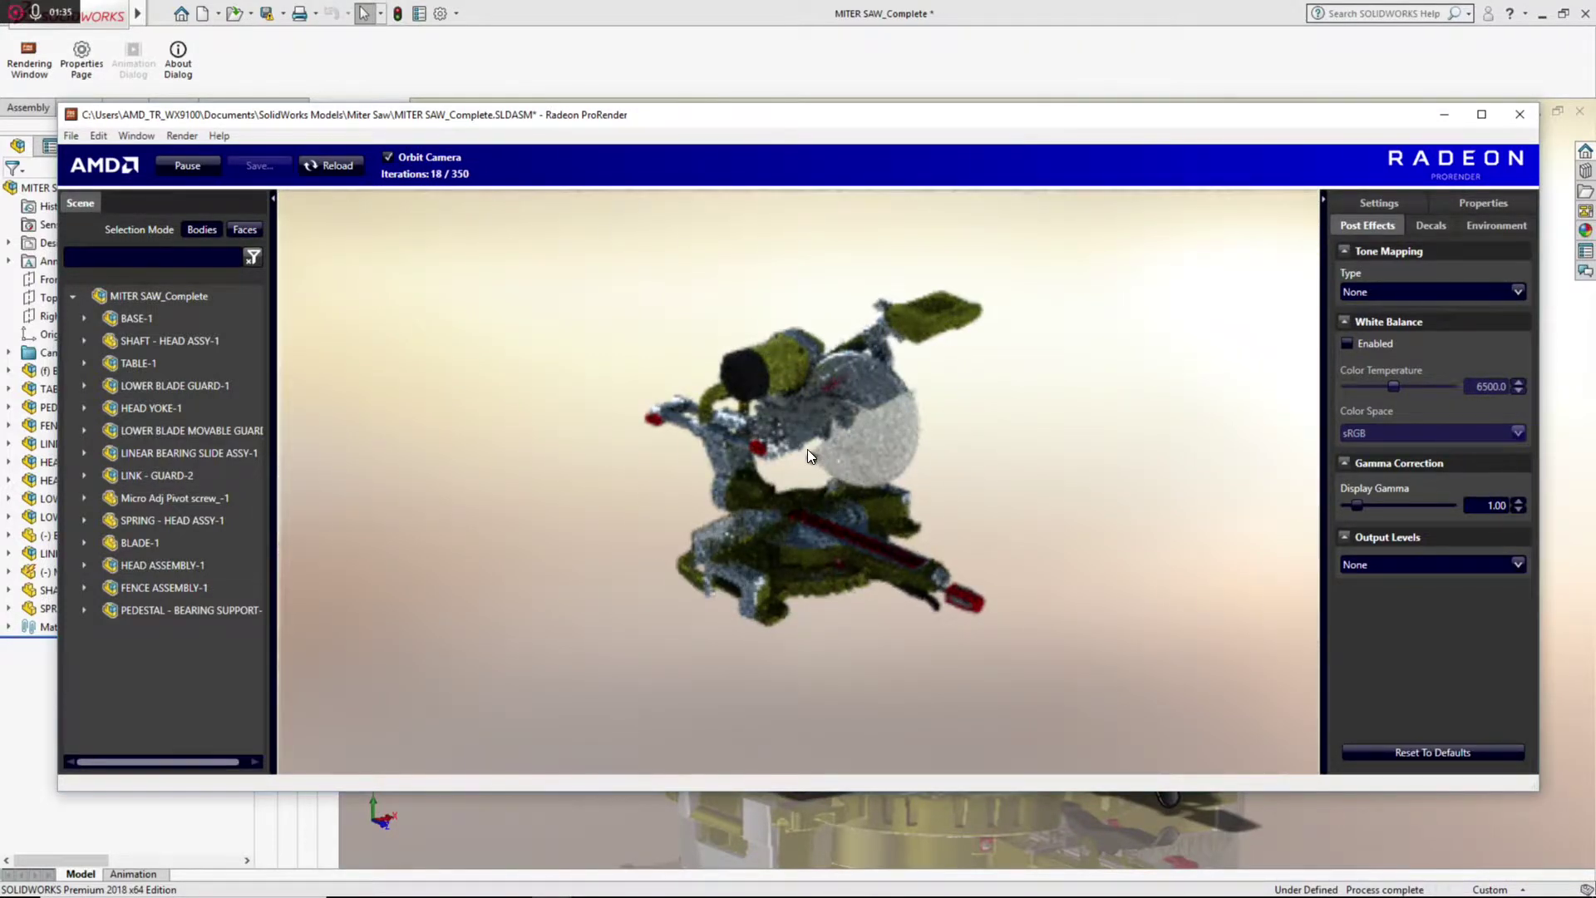
scroll(807, 449, up, 3)
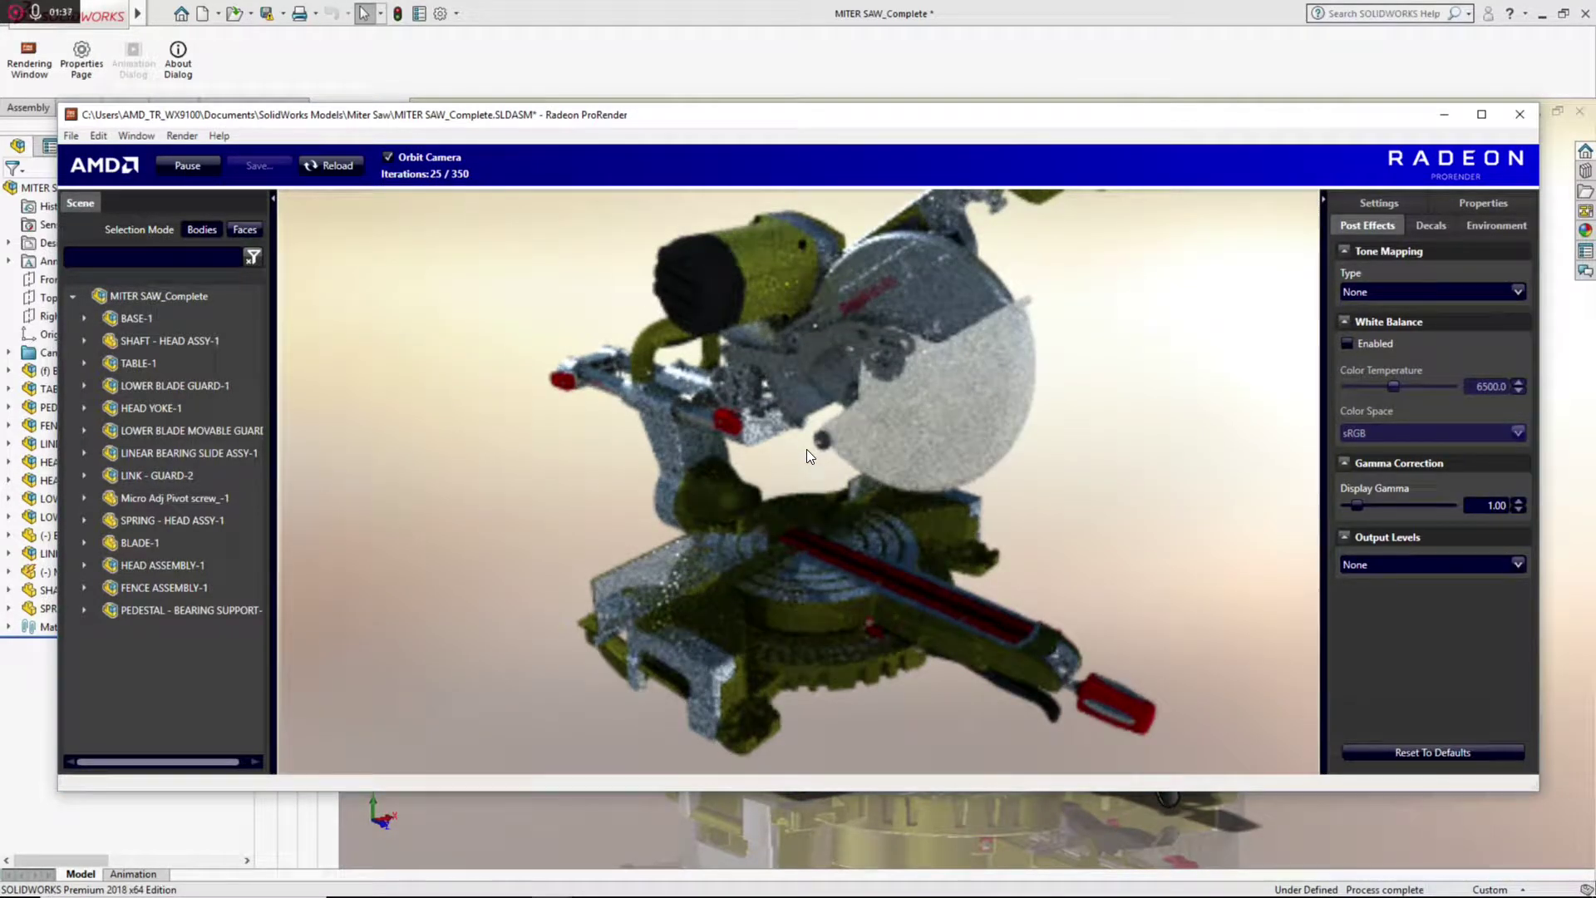
scroll(806, 449, up, 3)
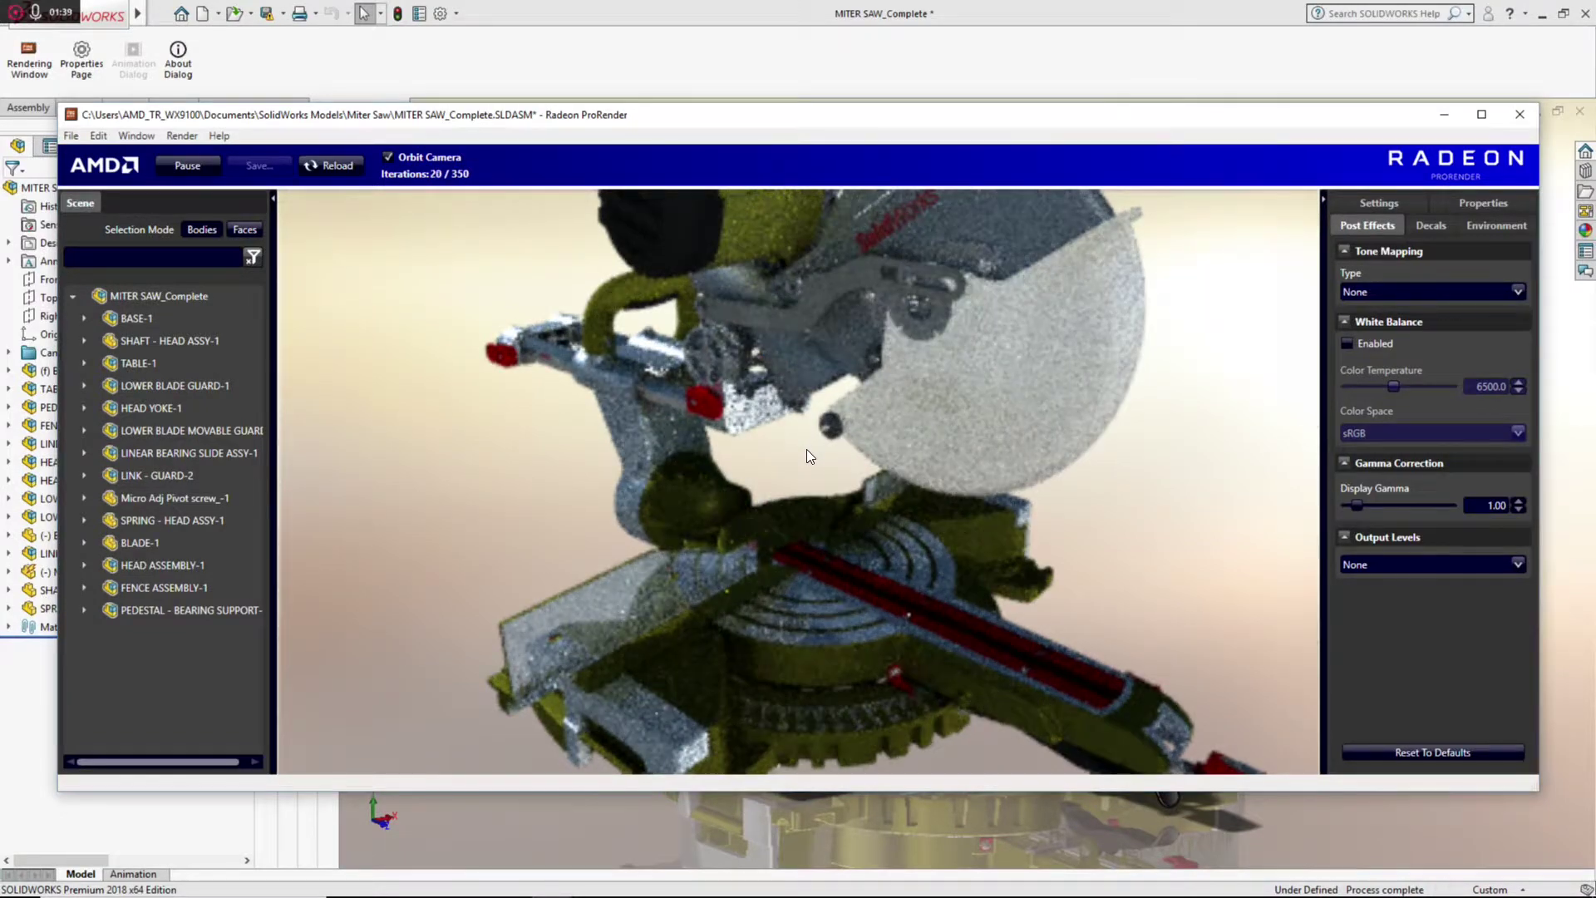
click(775, 454)
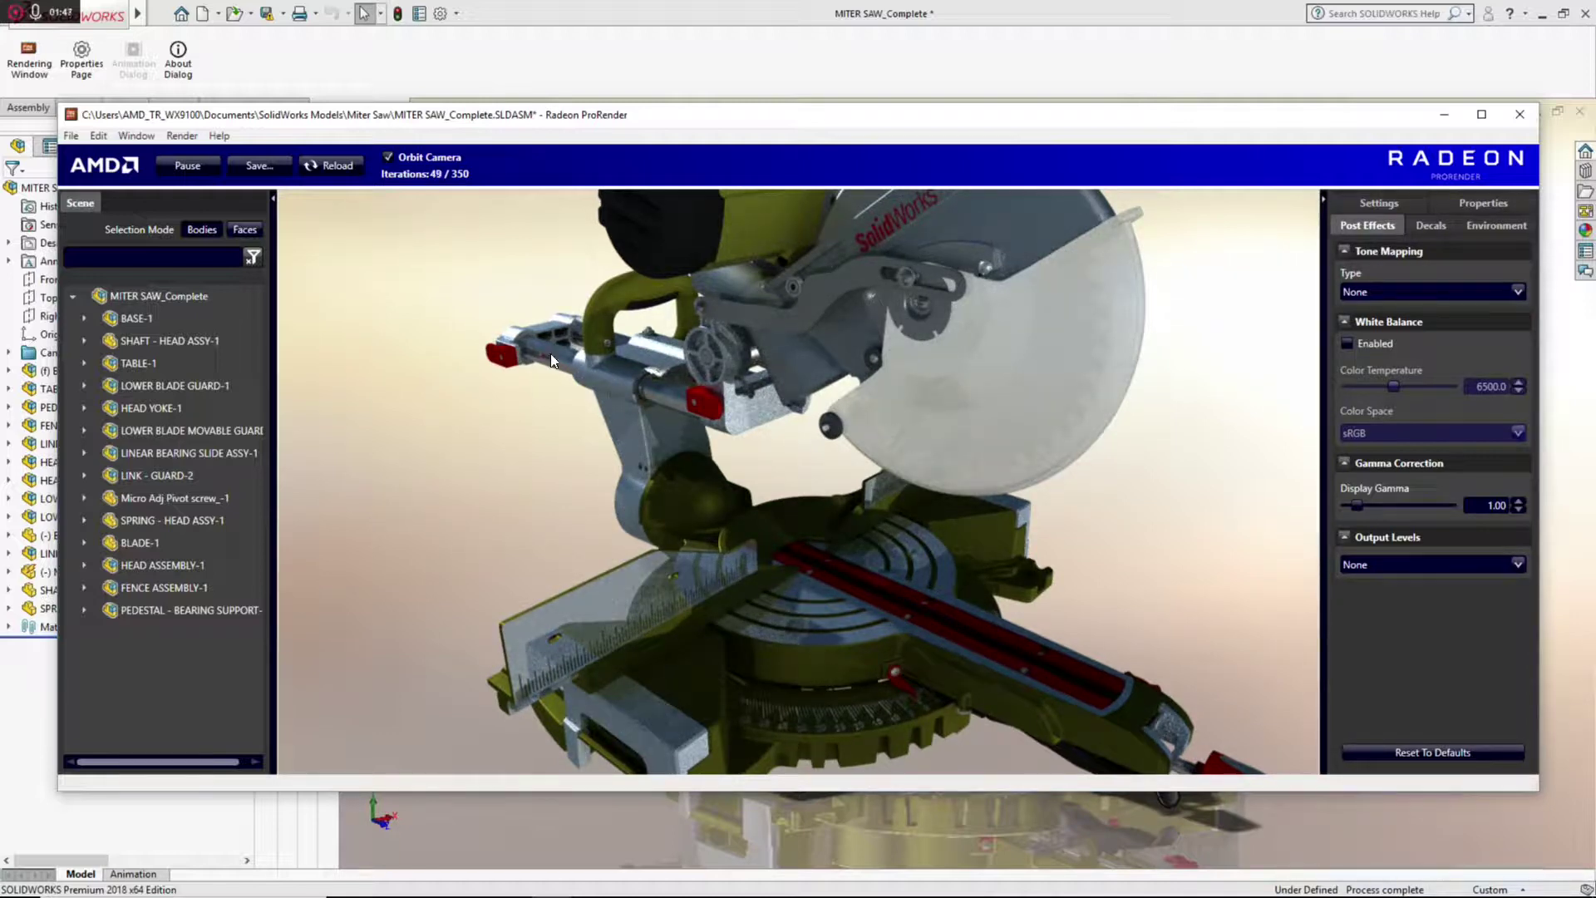
drag(783, 556, 770, 537)
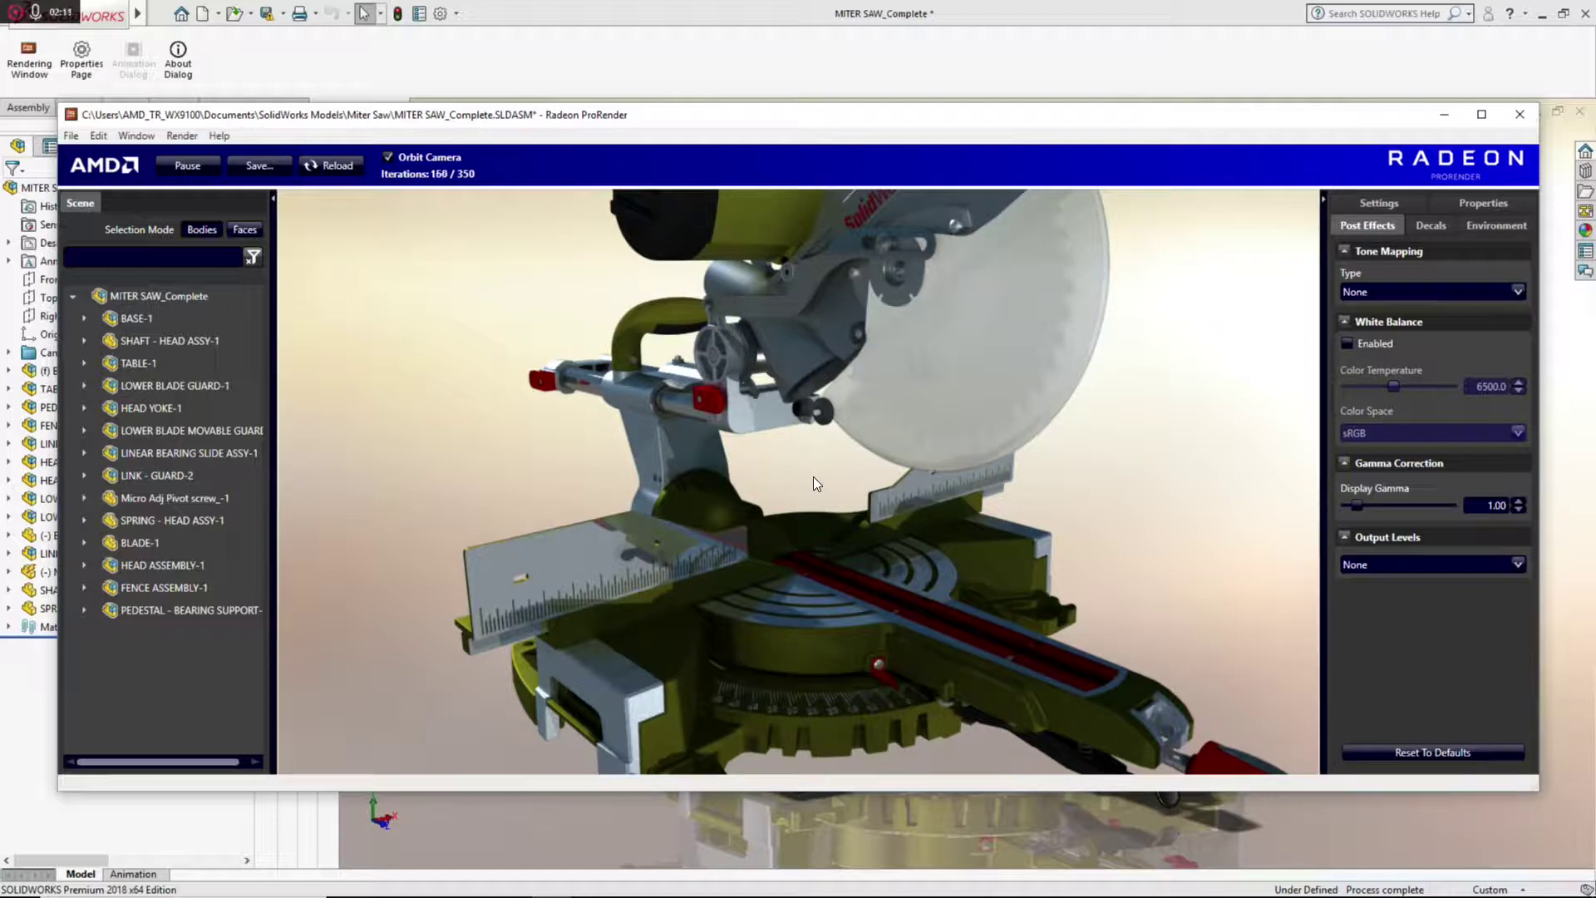
click(550, 549)
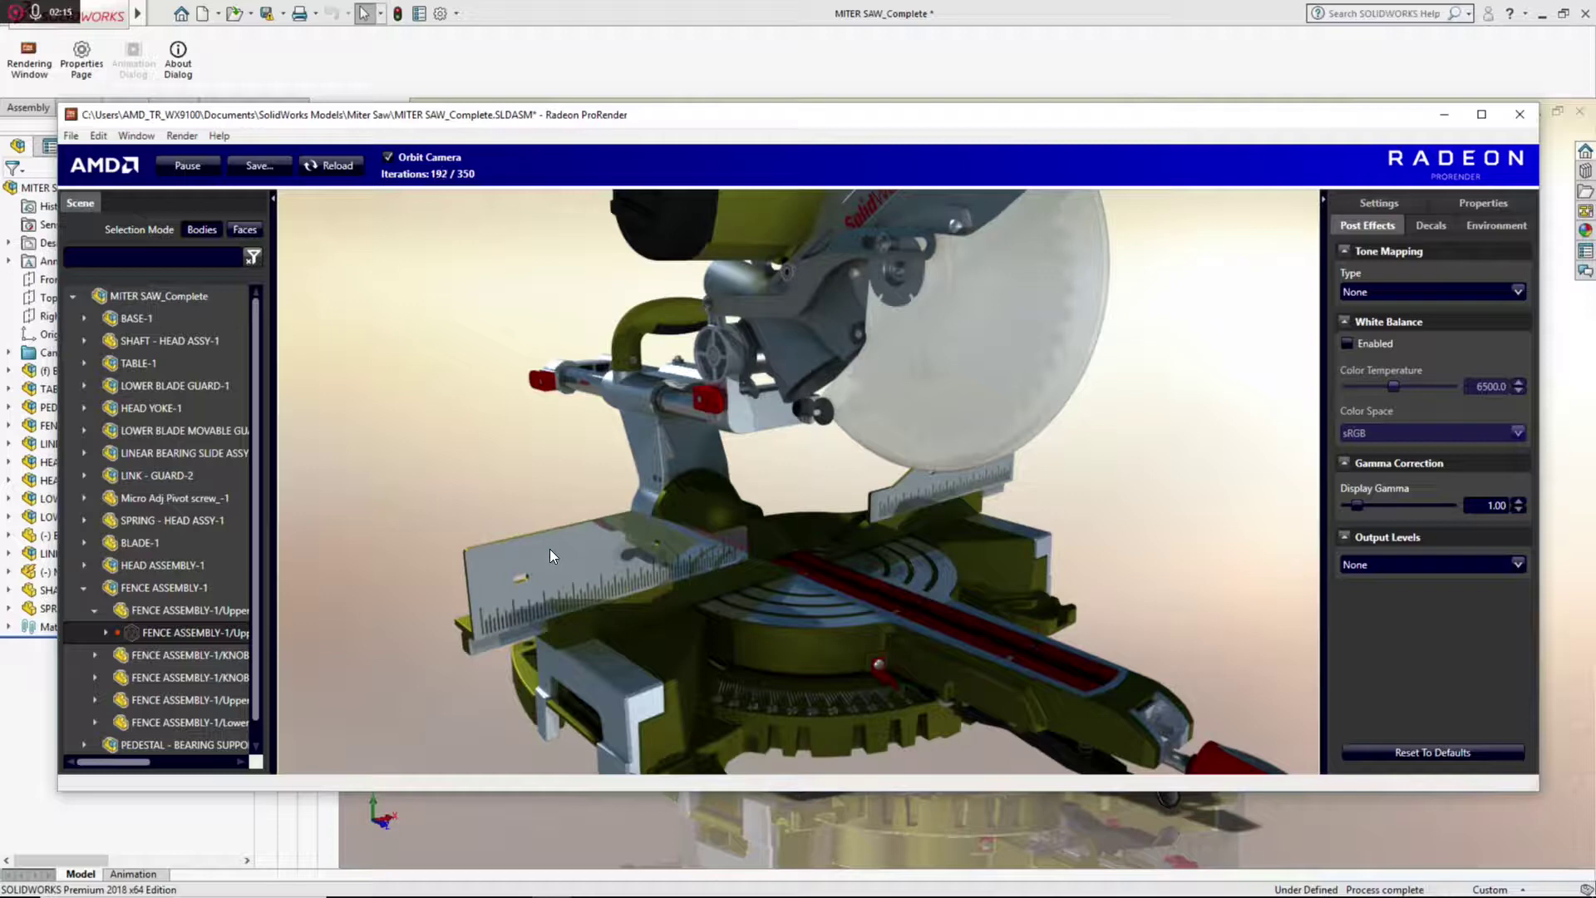
right_click(198, 632)
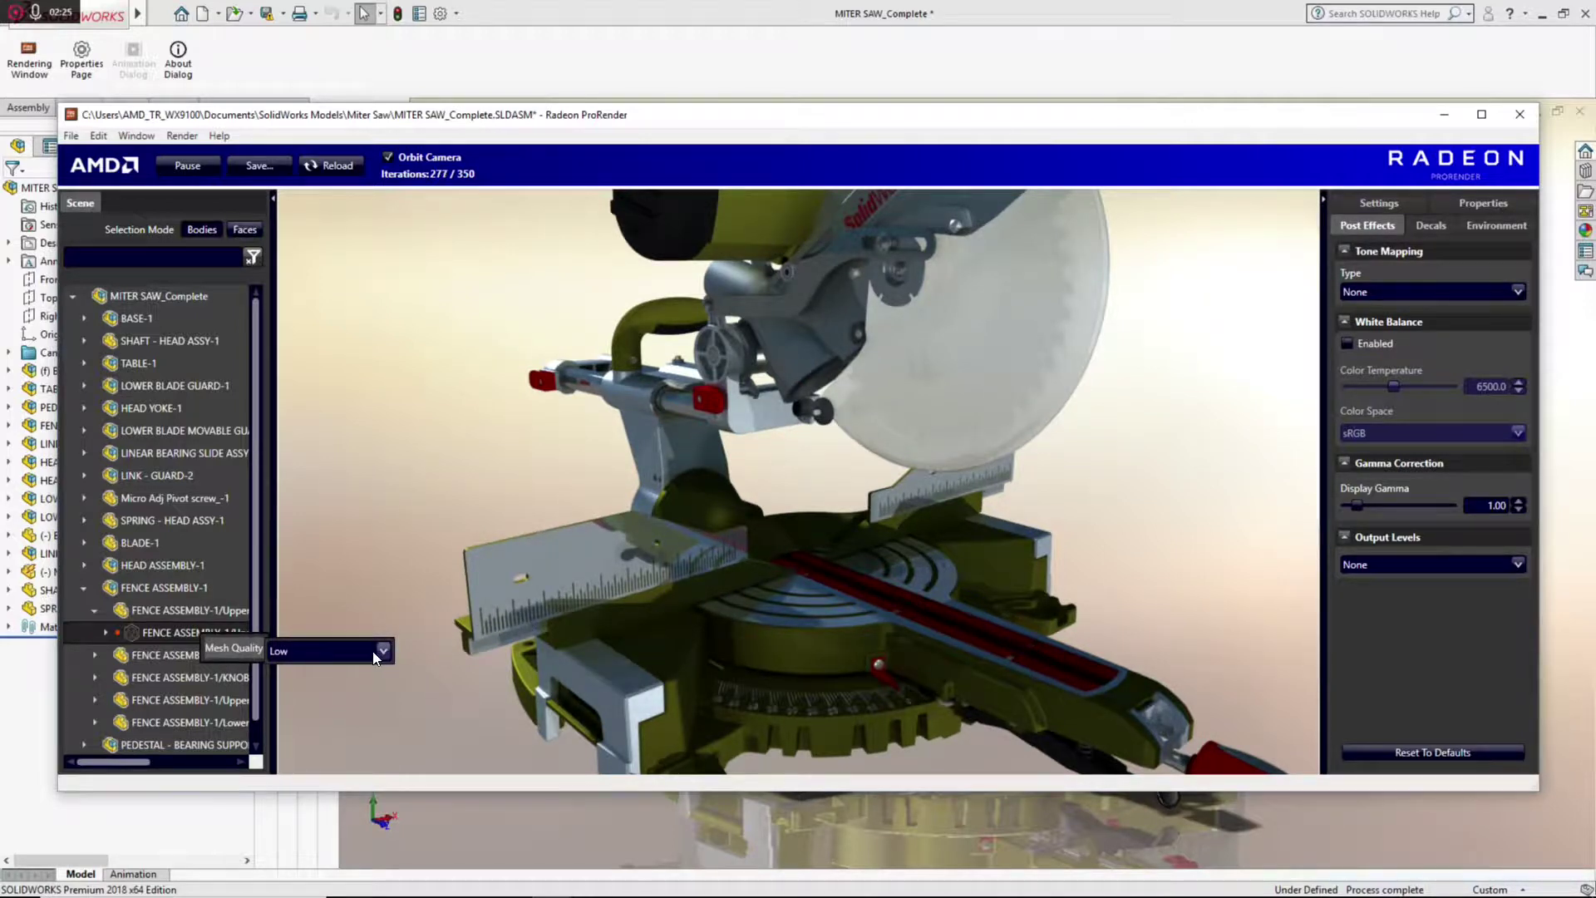
click(985, 363)
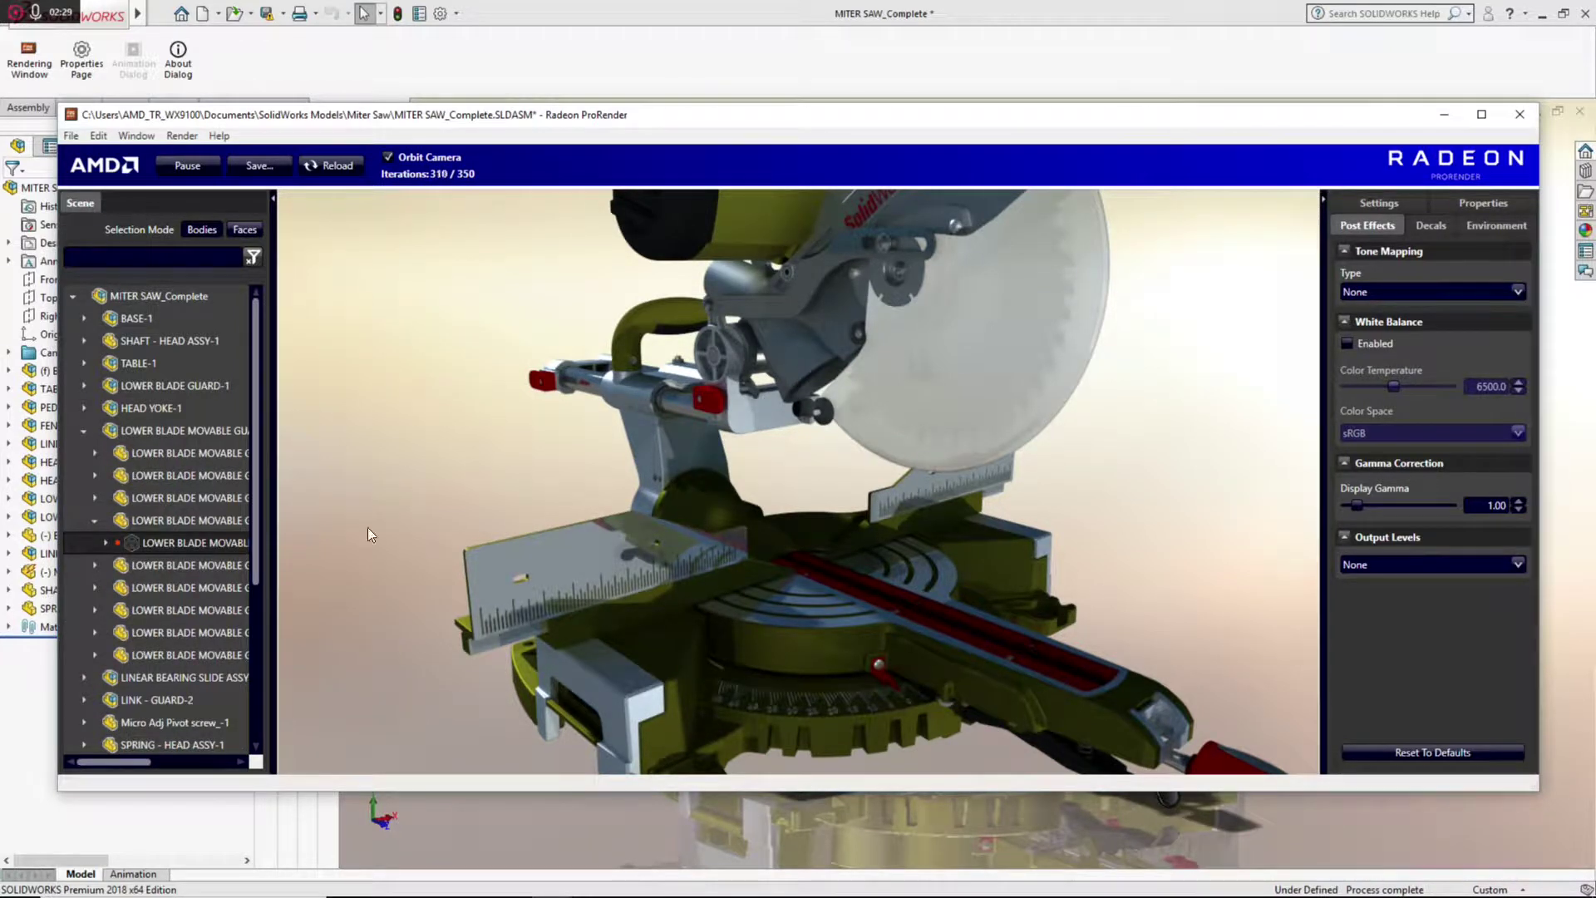
mouse_move(217, 542)
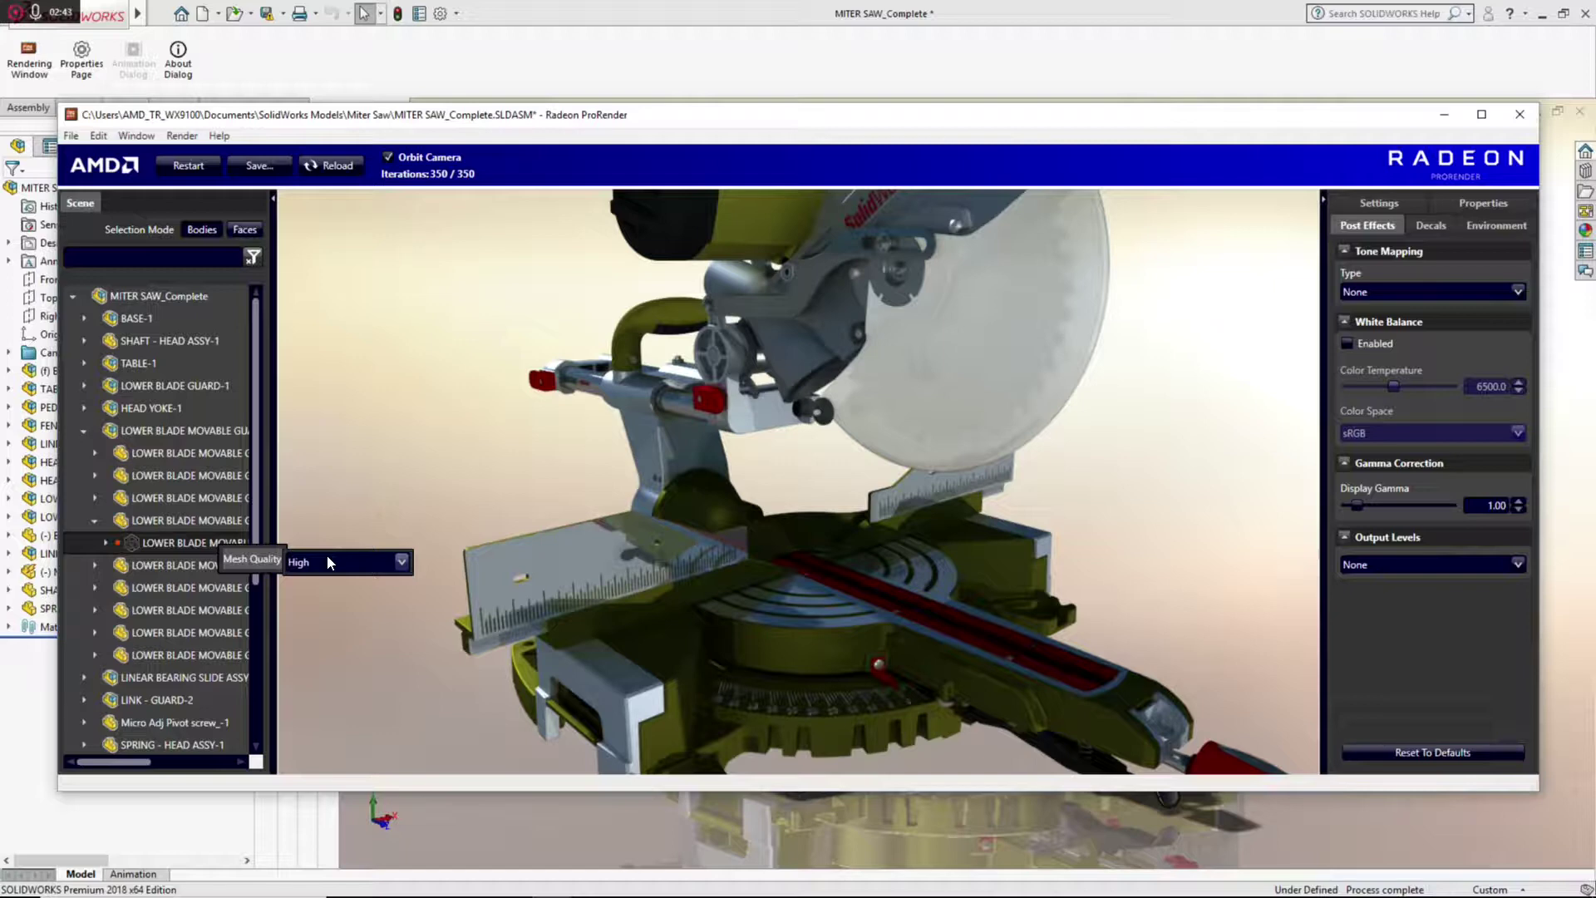
- Export the ProRender scene to the Webinar folder as MITER SAW_Complete_webinar in Pro Render Scene (.frs) format
click(72, 137)
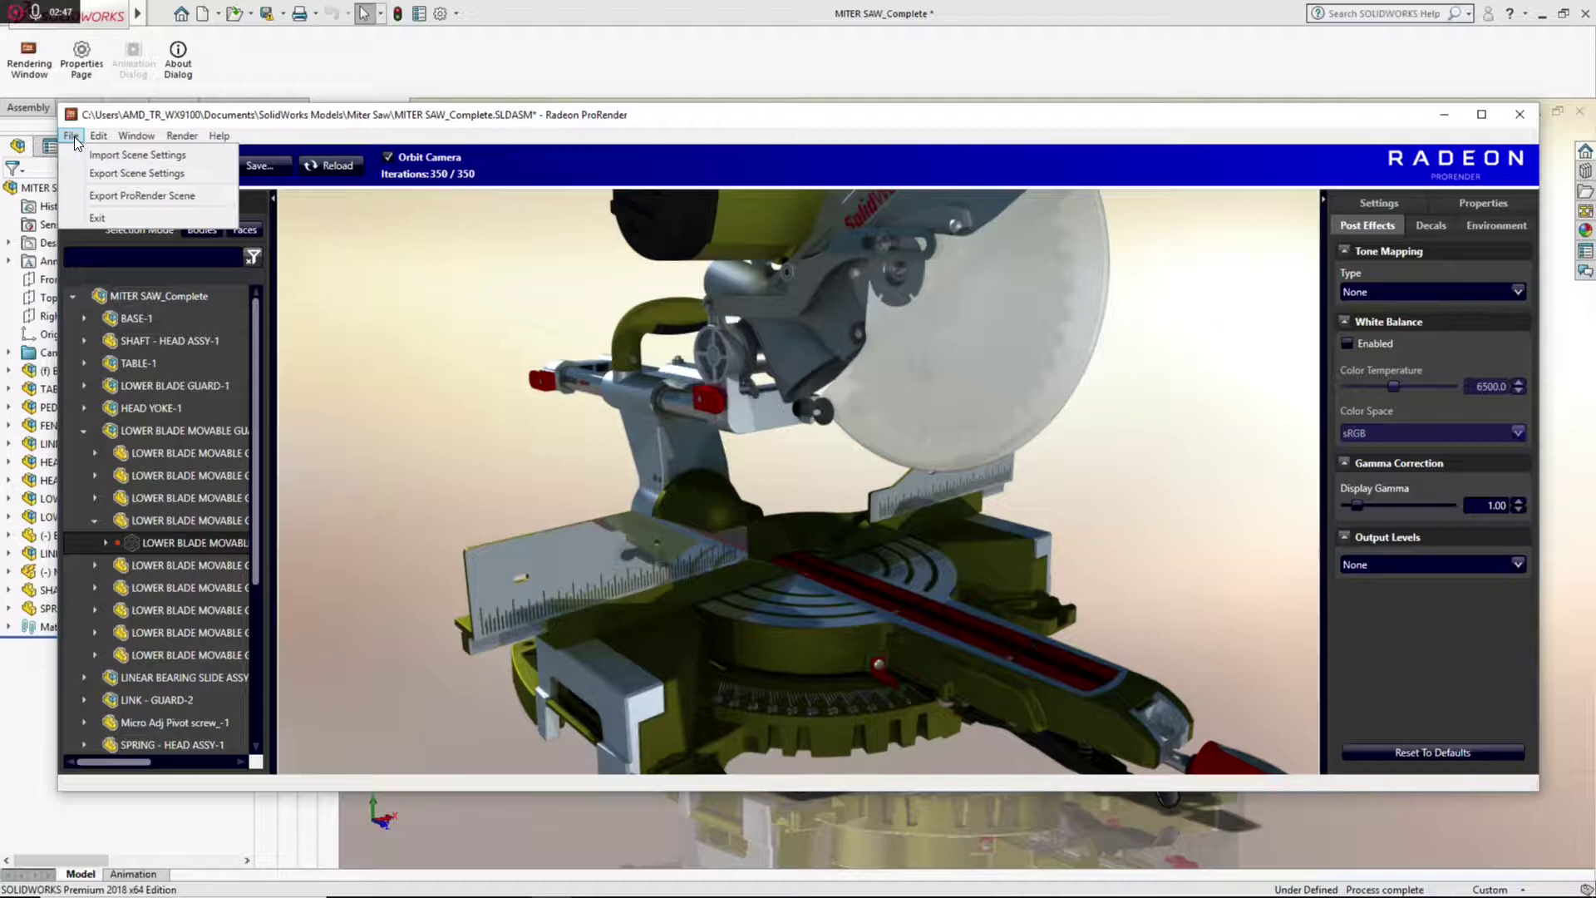
click(103, 195)
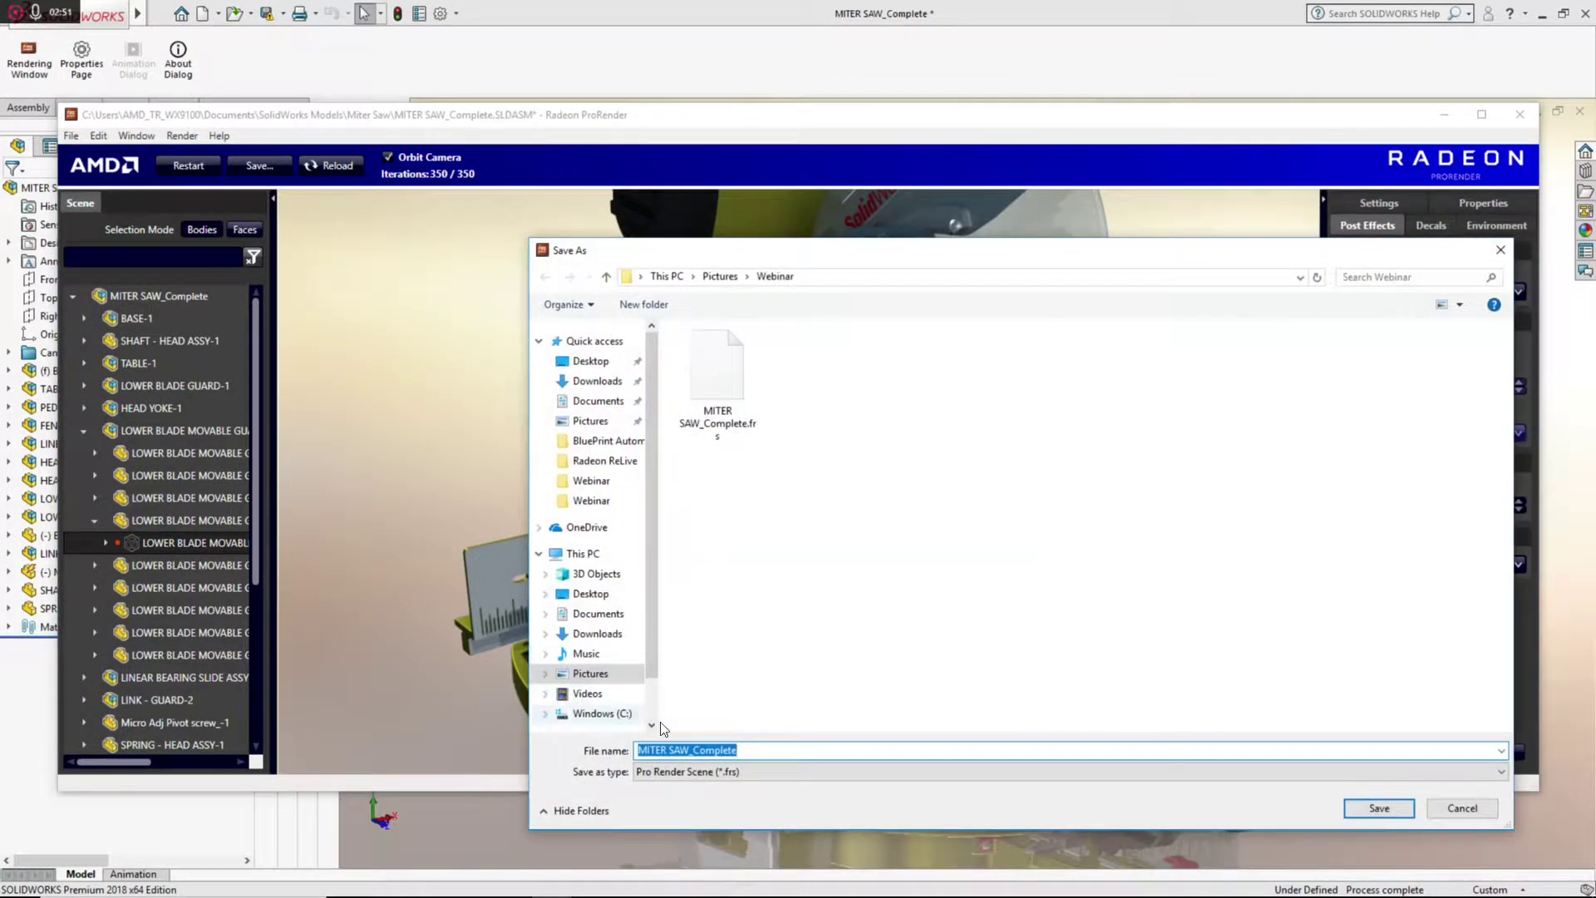
click(740, 752)
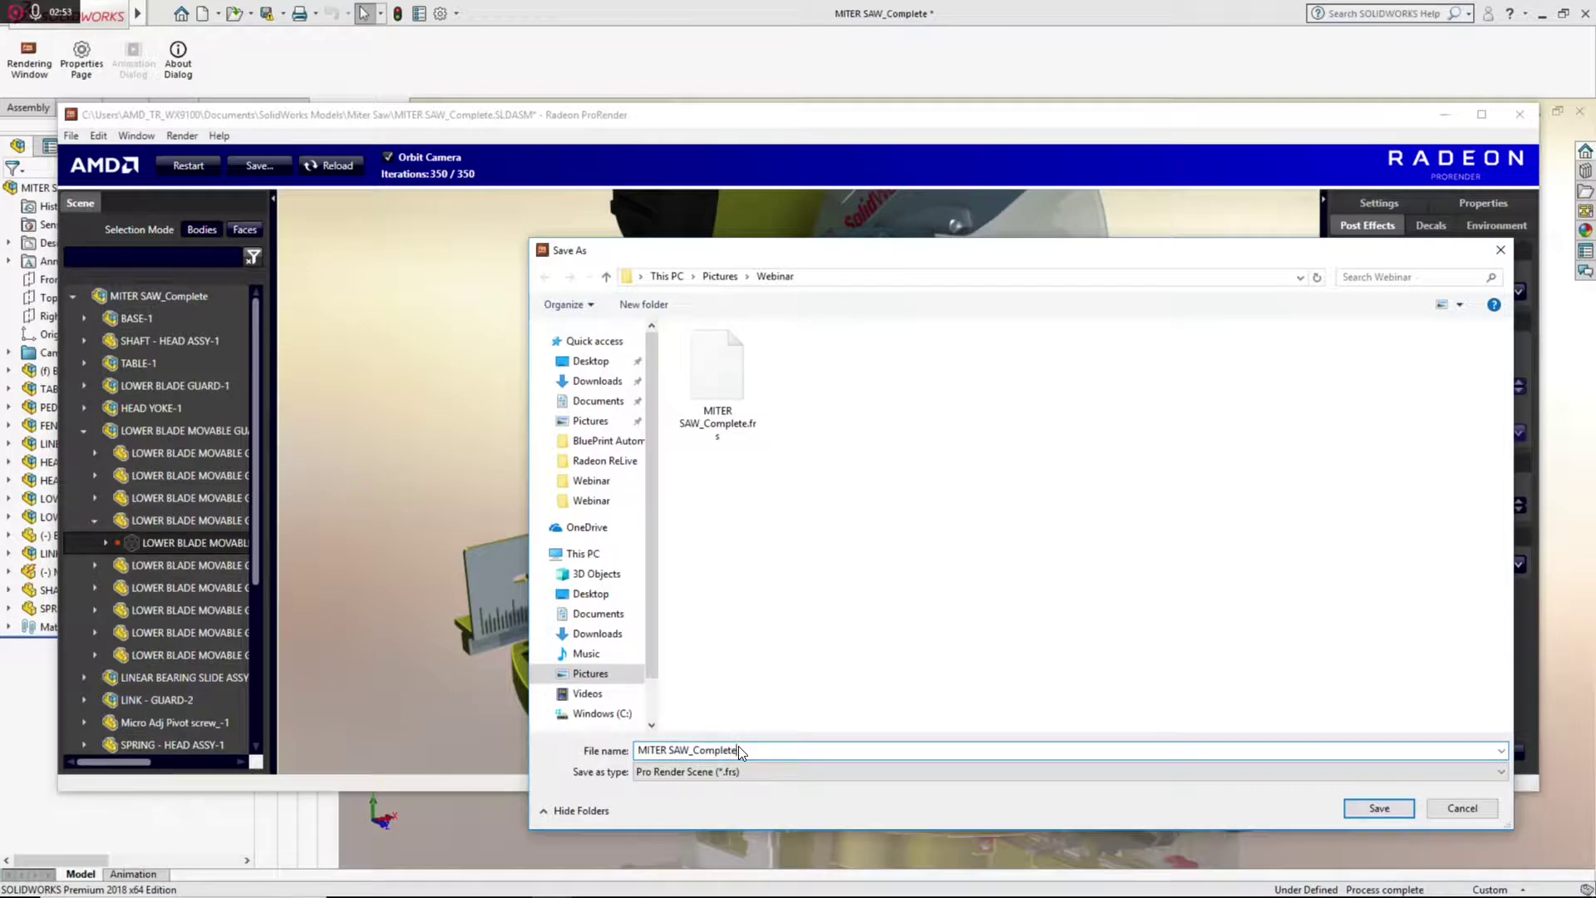
text(_webinar)
key(Return)
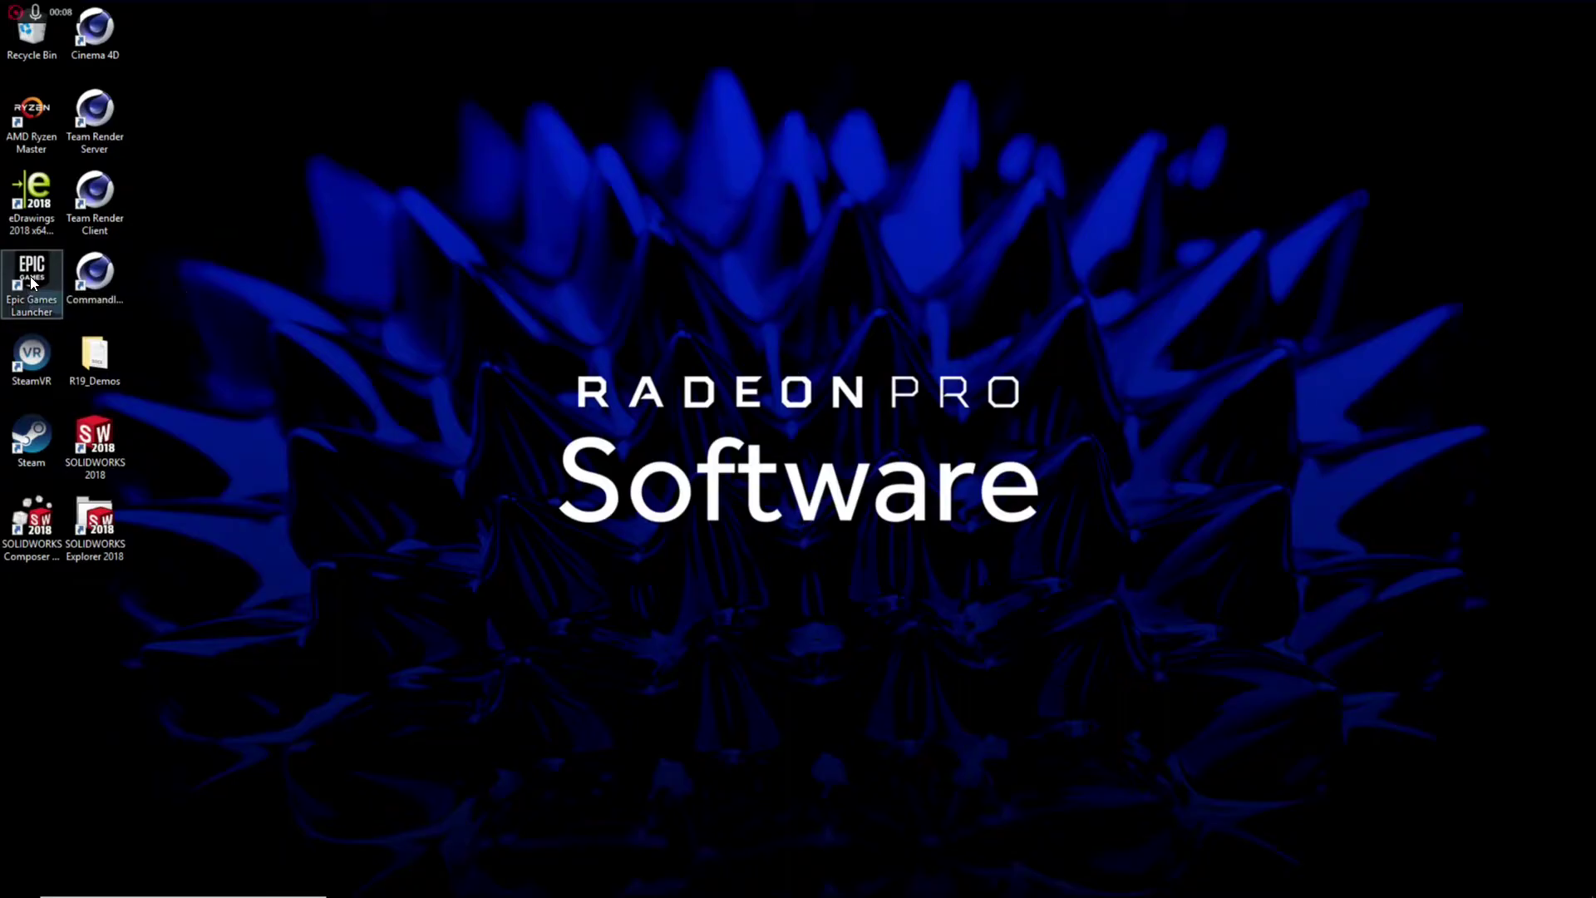
- Open the driver options in the AMD Radeon Pro and AMD FirePro Settings from the desktop
click(33, 283)
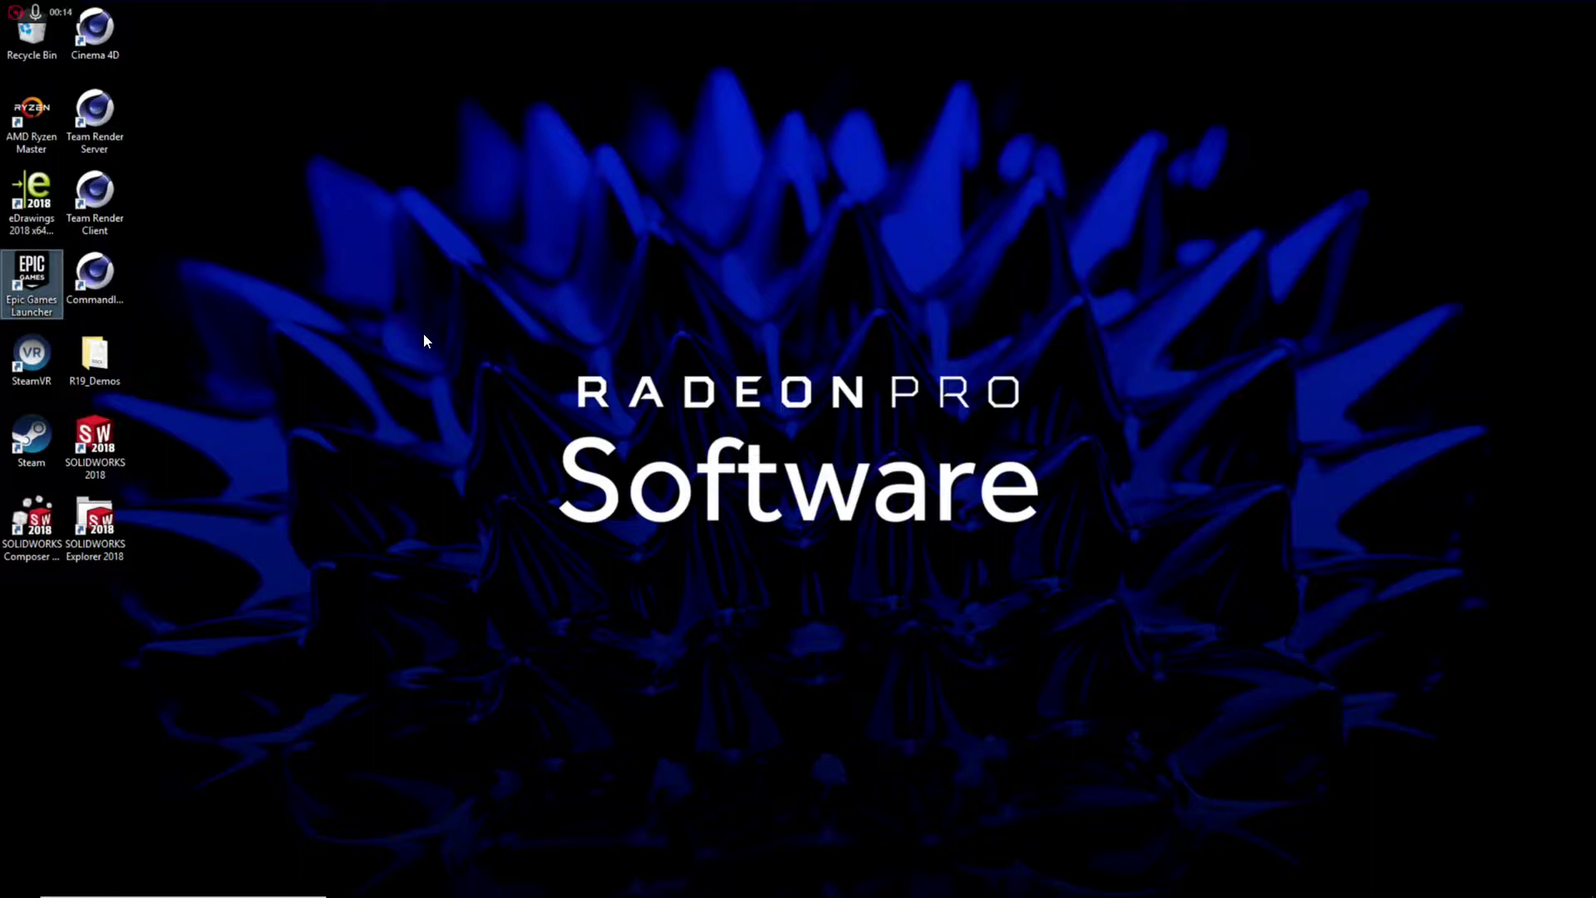
right_click(766, 261)
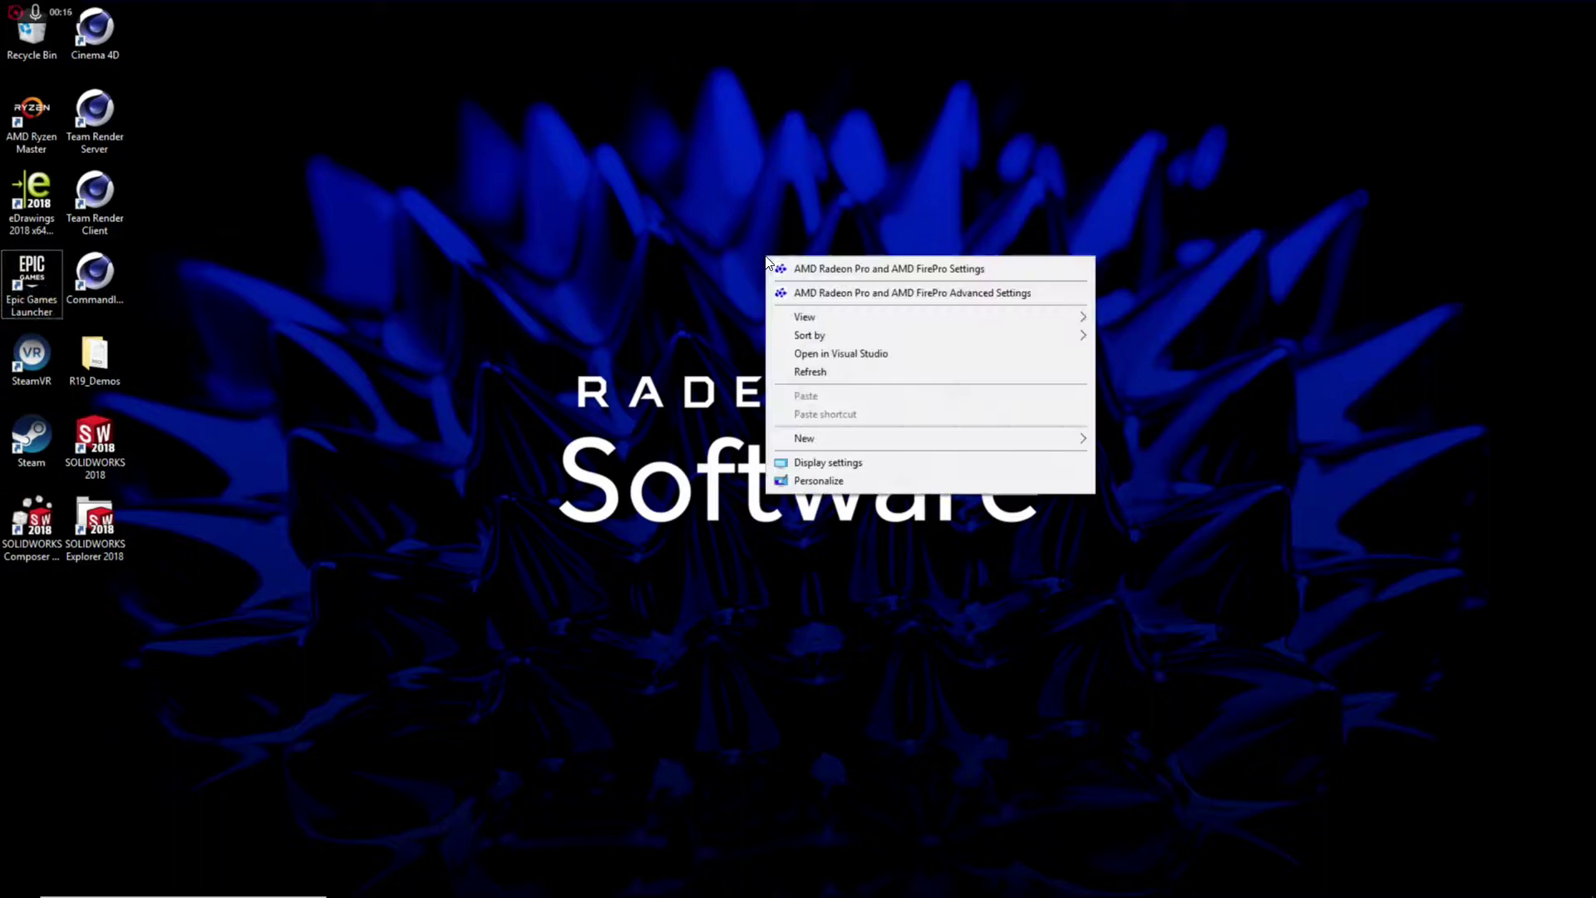
click(855, 271)
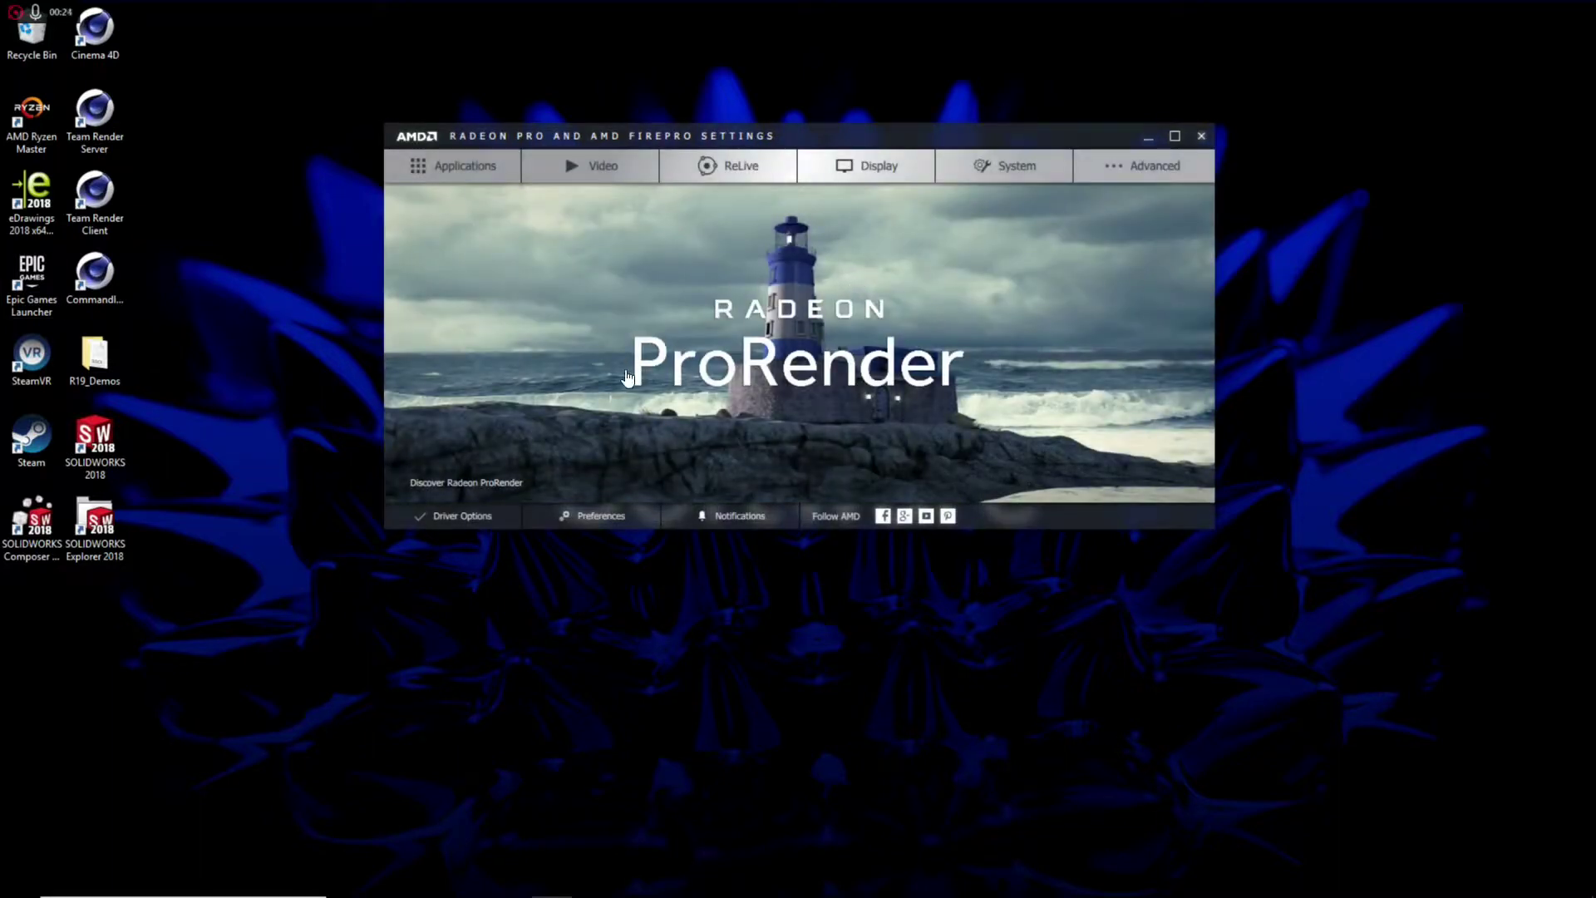
click(462, 516)
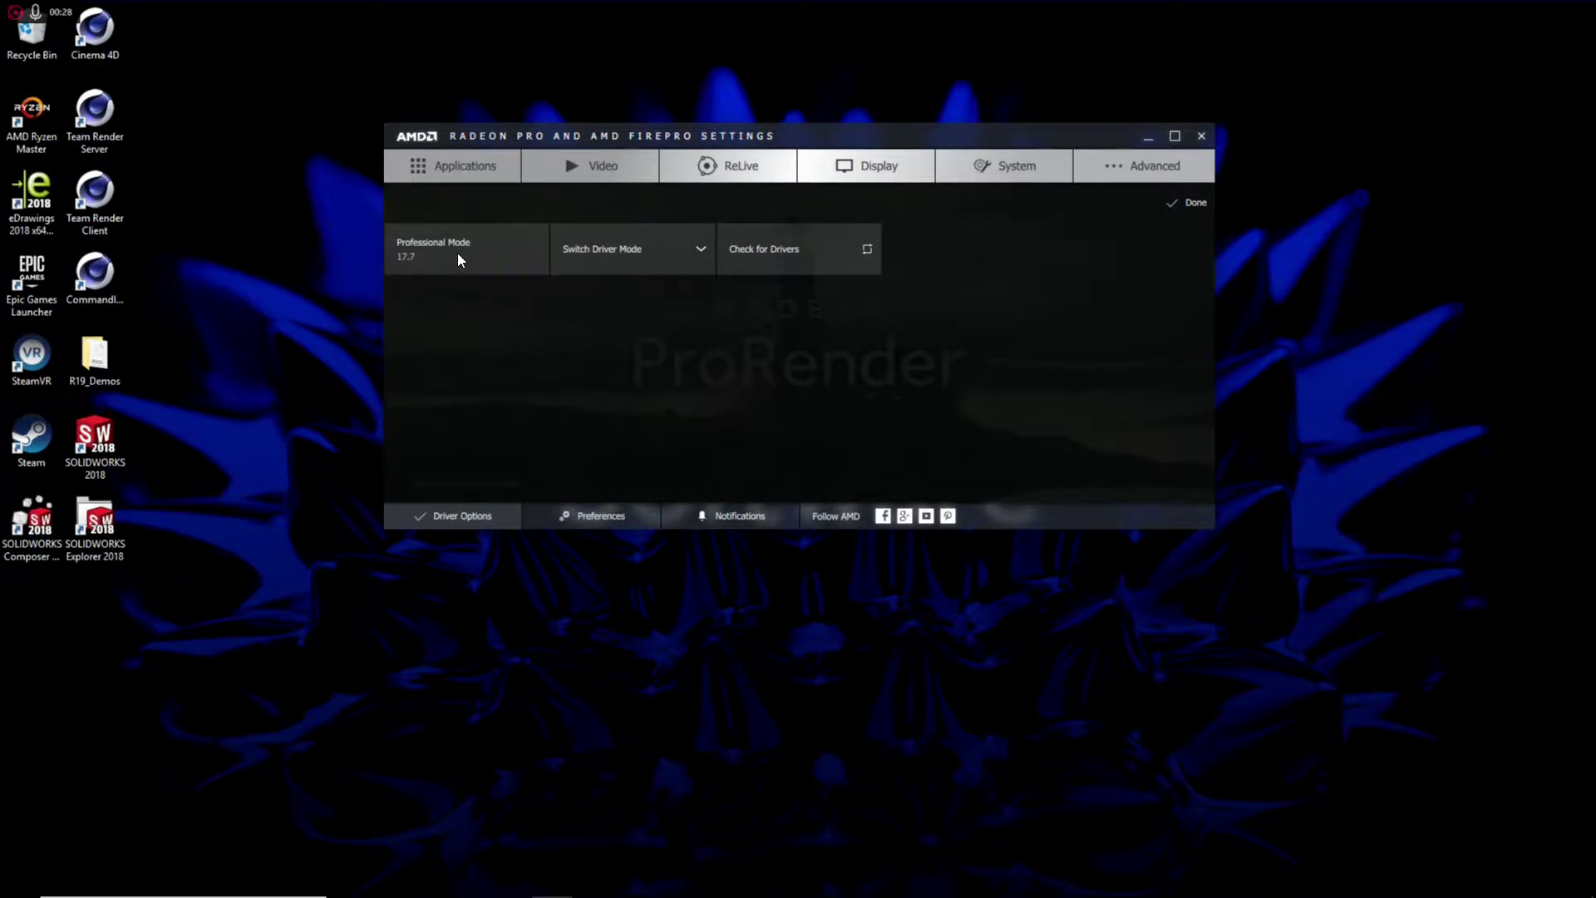
mouse_move(458, 260)
- Switch the driver mode to 17.9.1 - Gaming Driver and allow AMD Software to make changes to the device
click(700, 250)
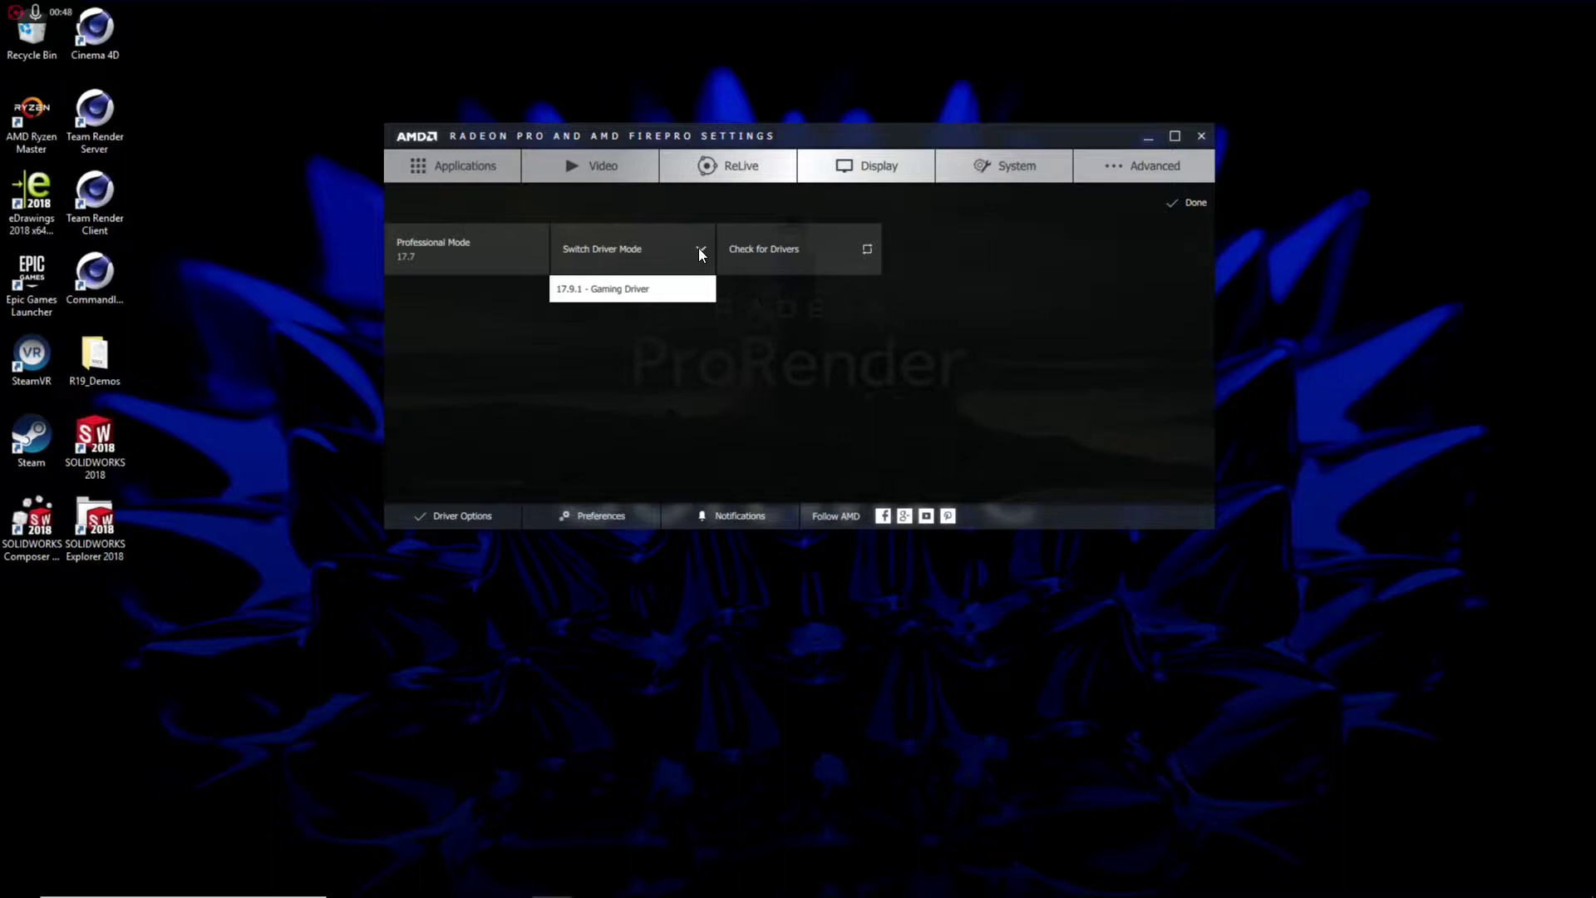
click(595, 291)
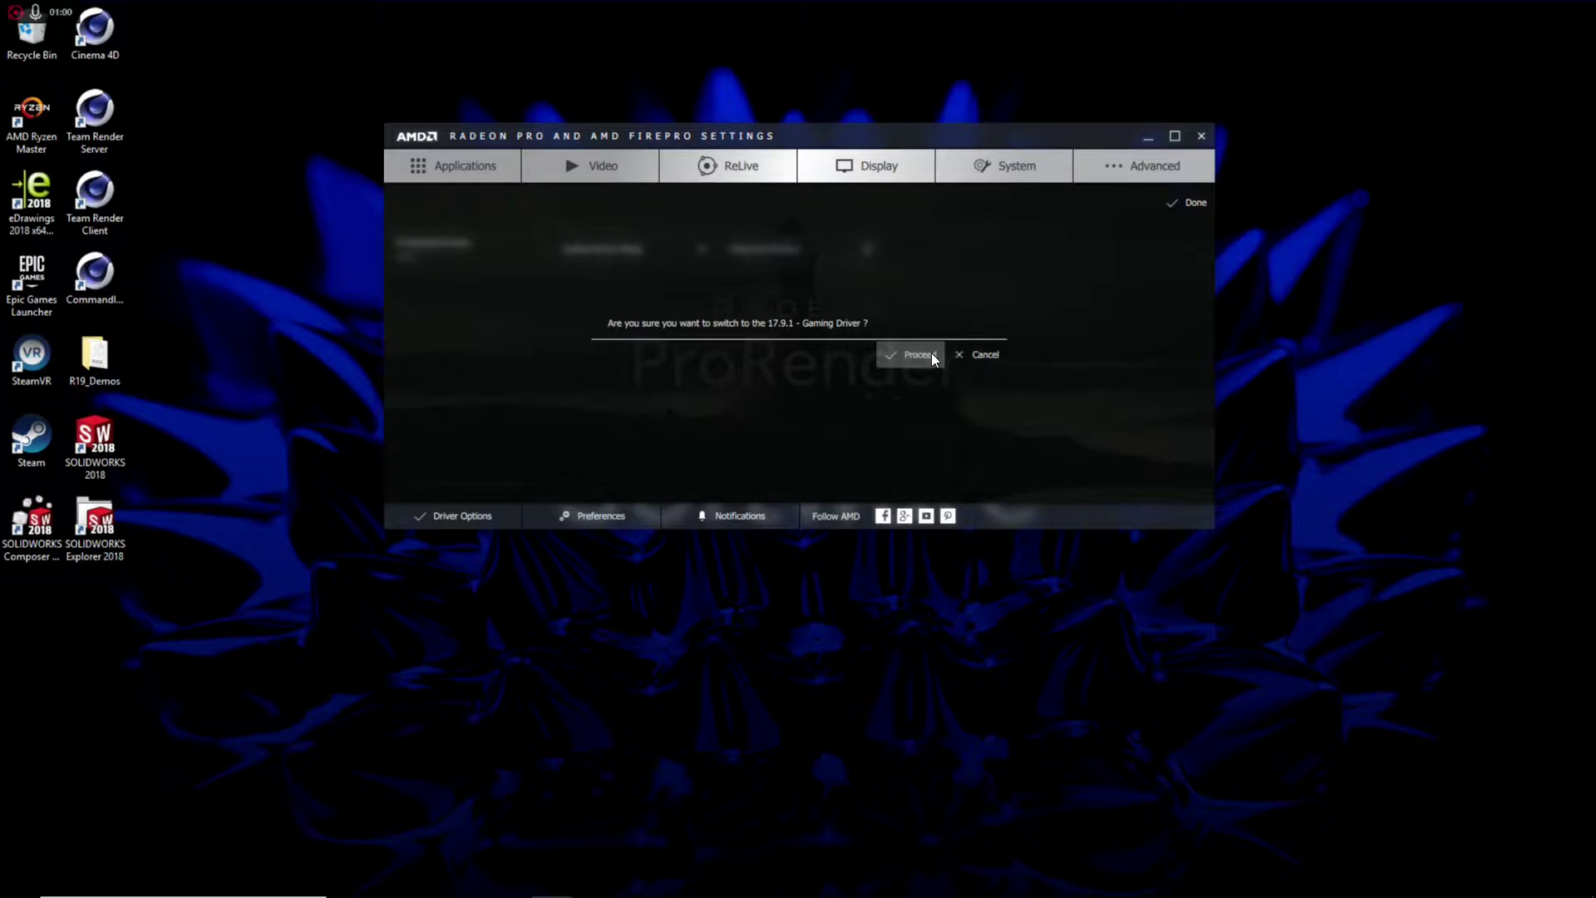
click(932, 355)
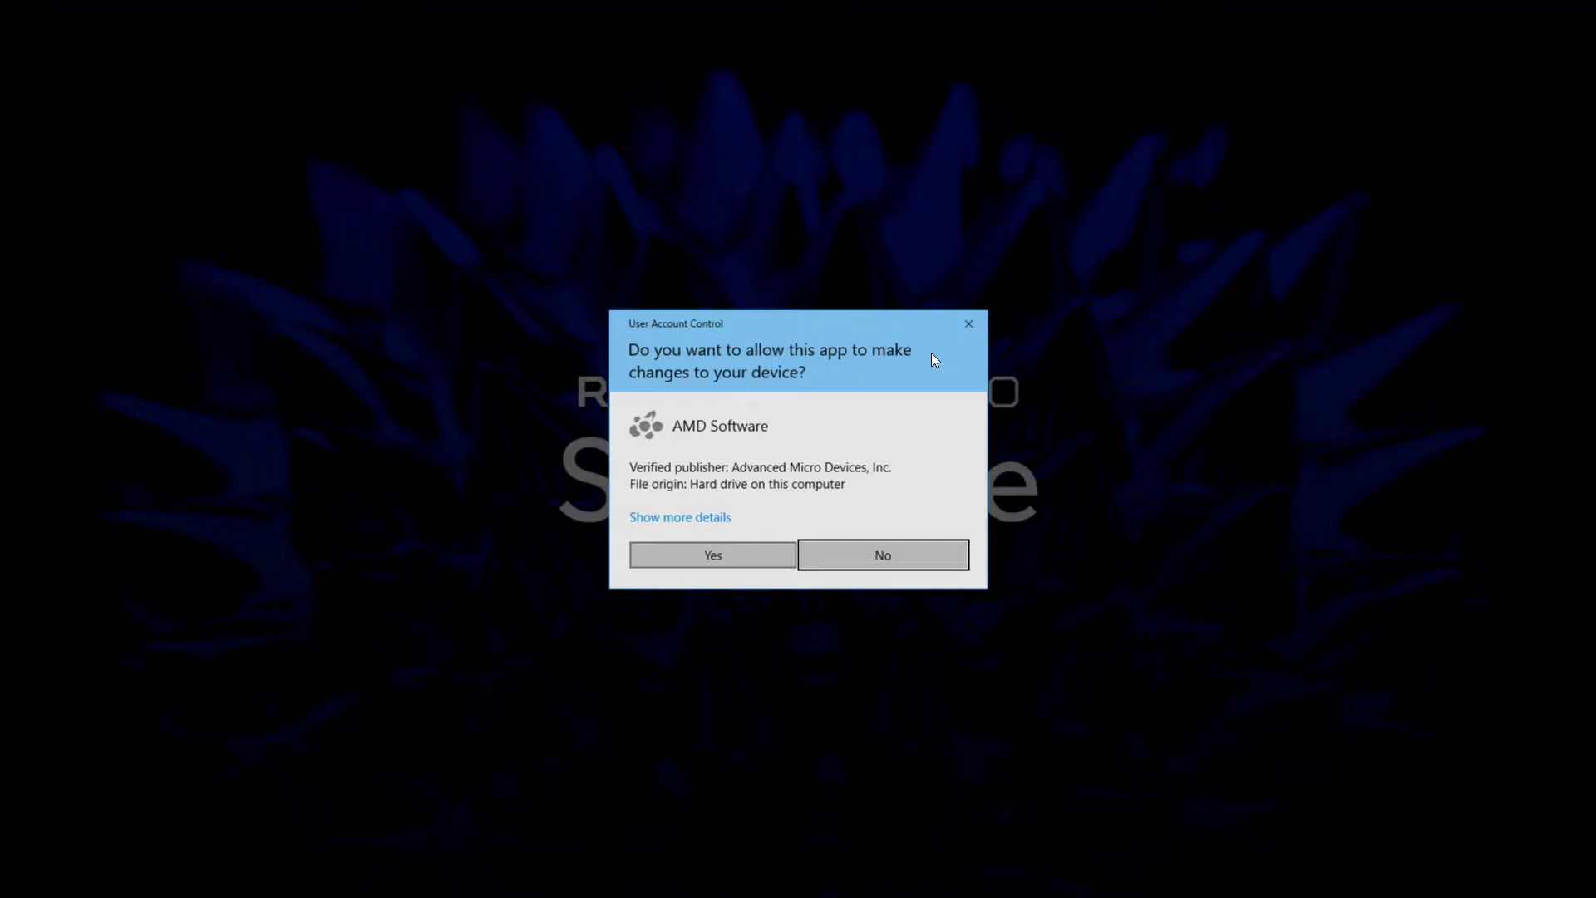
click(716, 556)
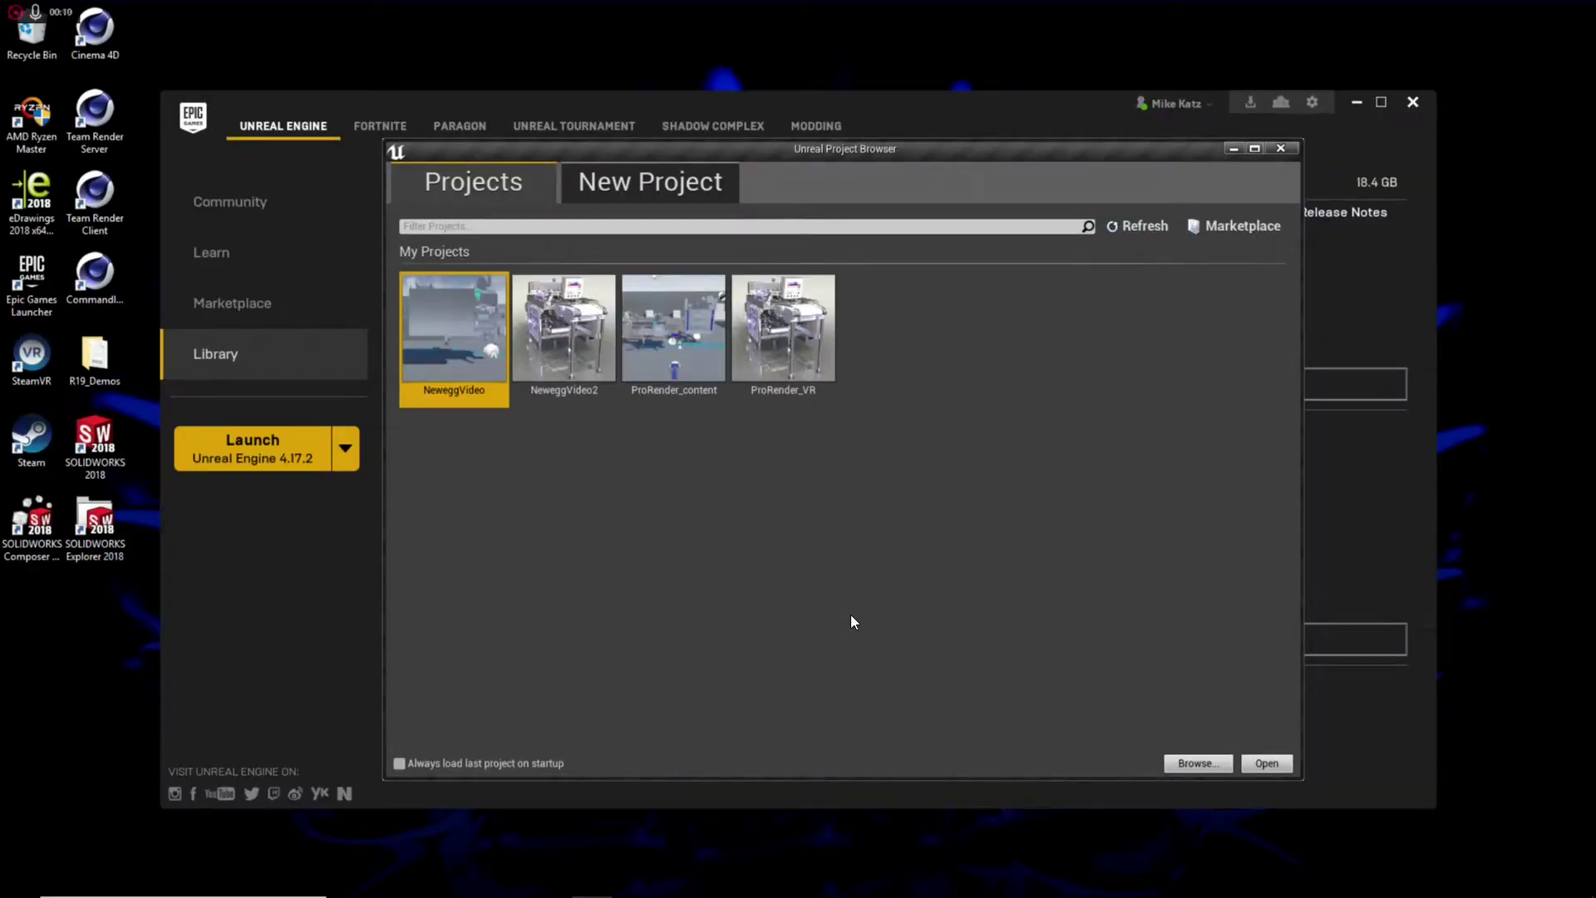
- Create a new Blueprint project from the Virtual Reality template, named WebinarVR, and minimize the launcher window
click(615, 190)
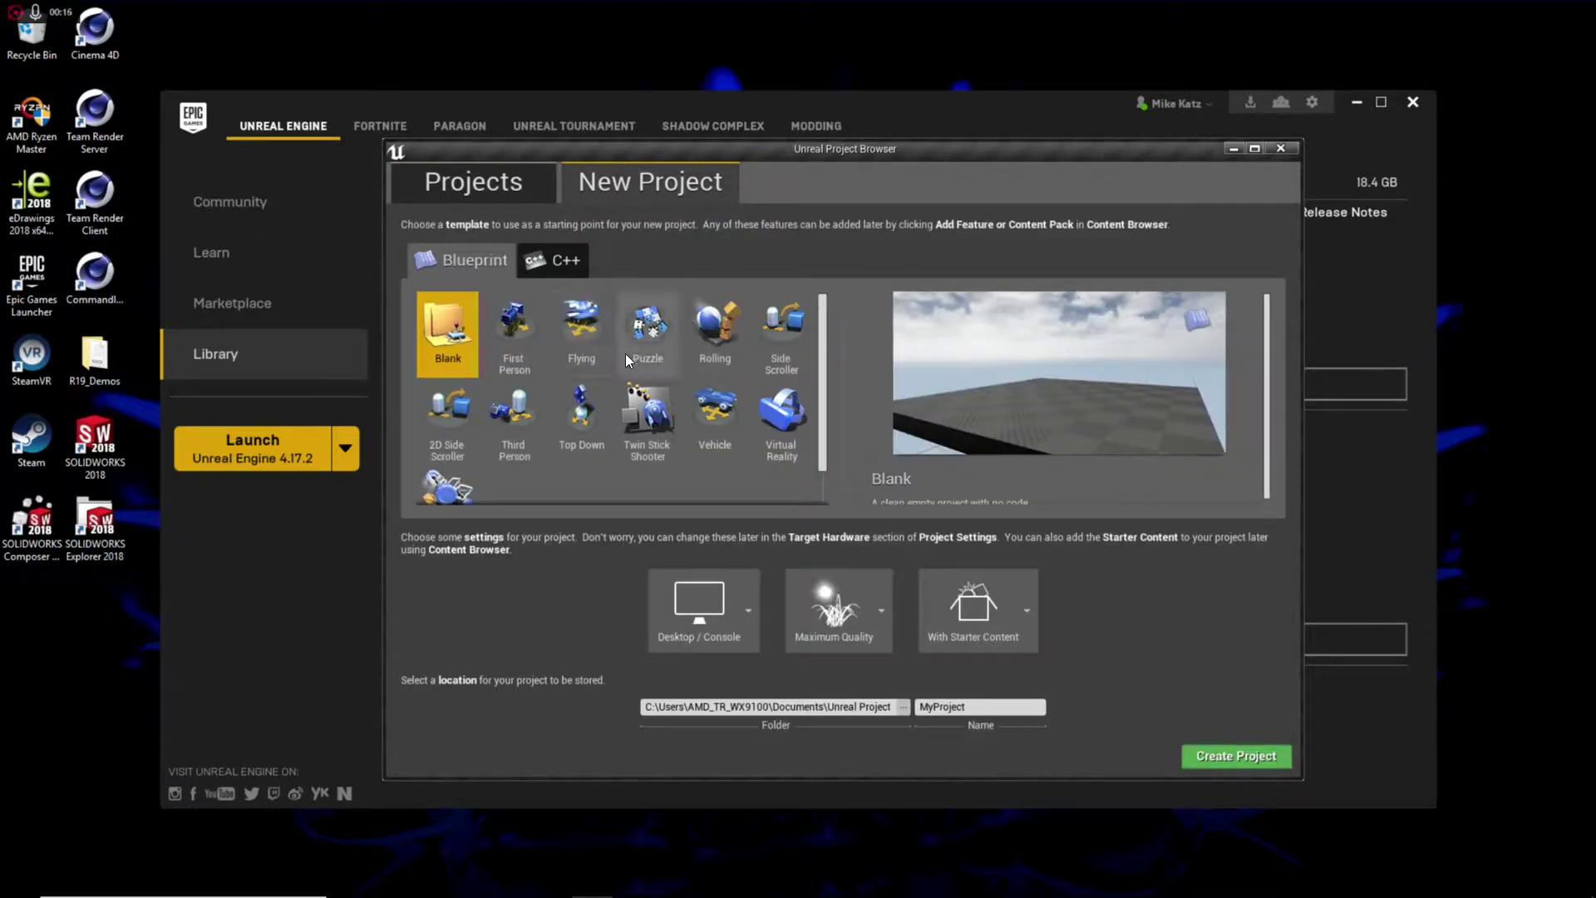
click(767, 426)
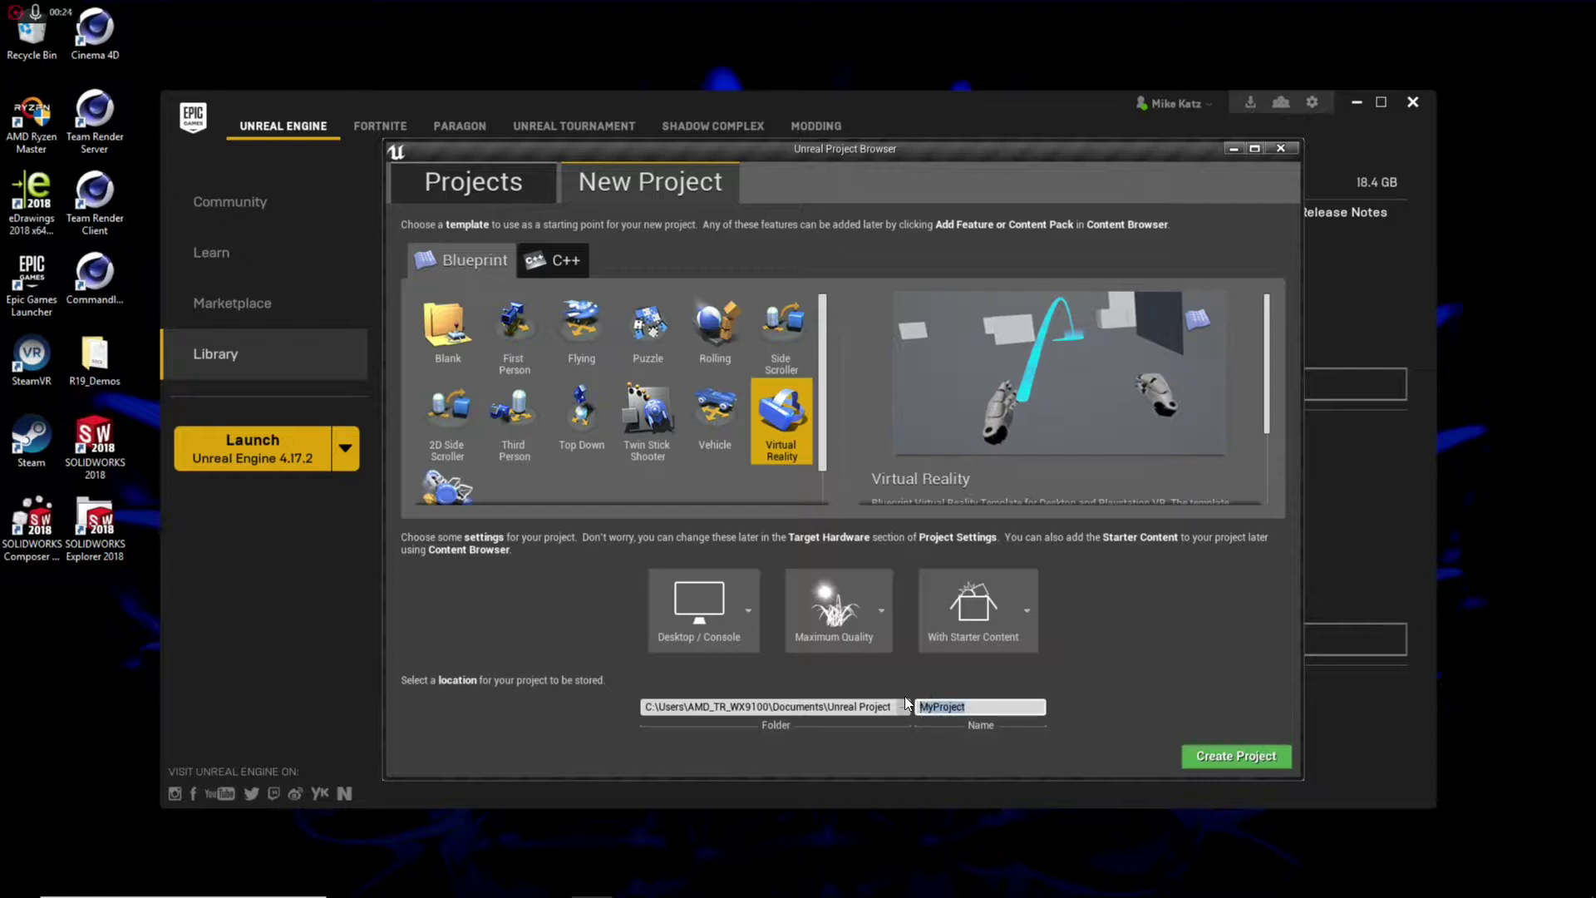
text(WebinarVR)
click(1202, 757)
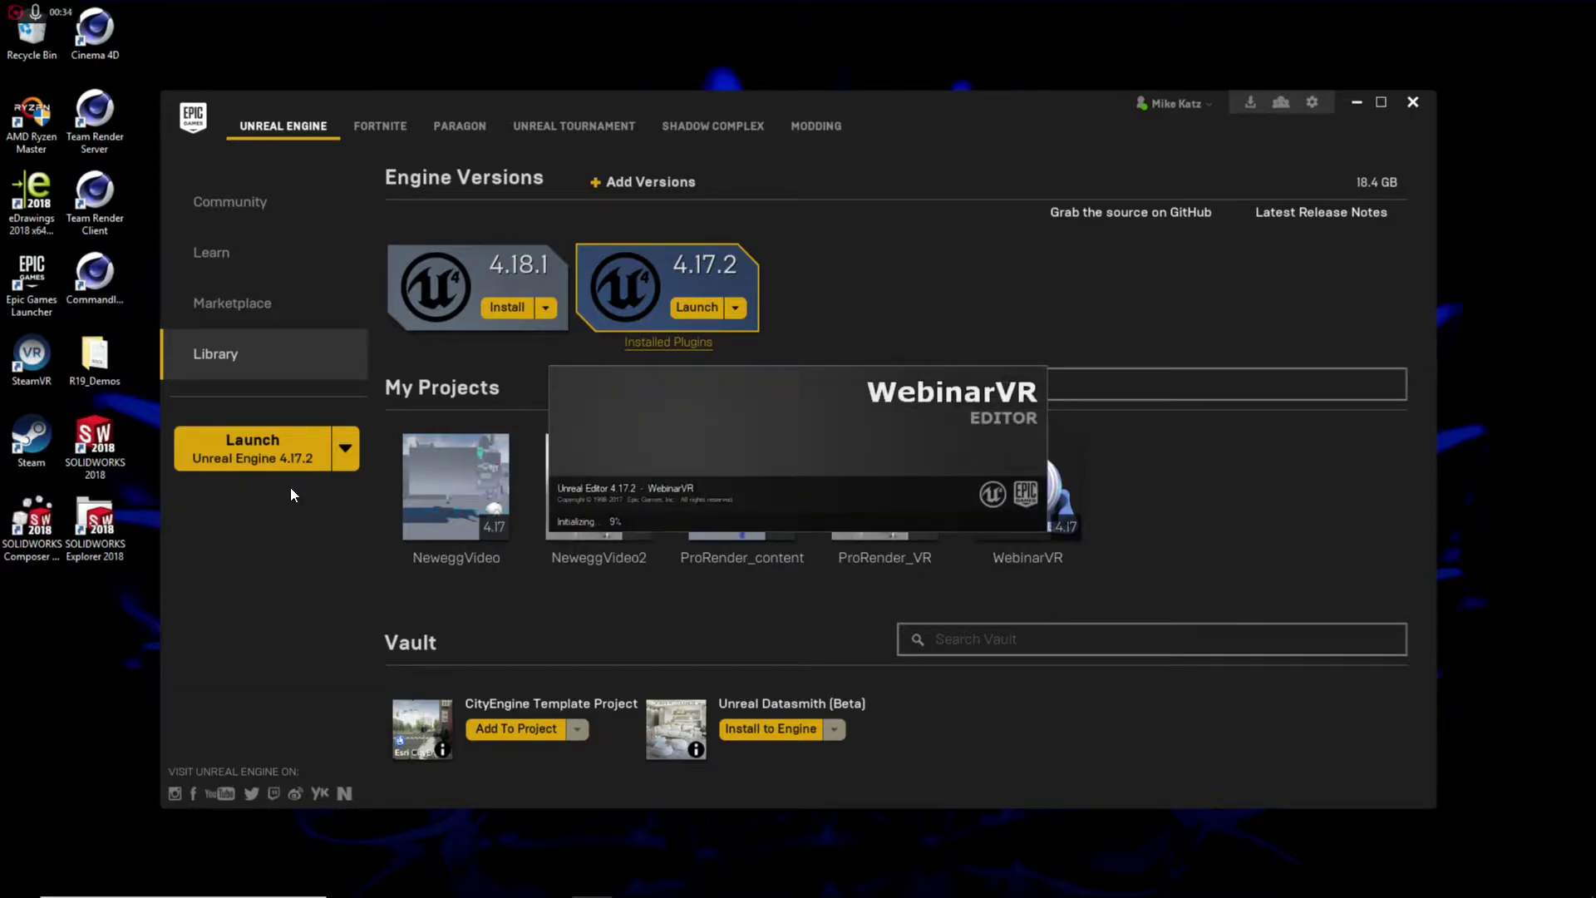
click(1355, 103)
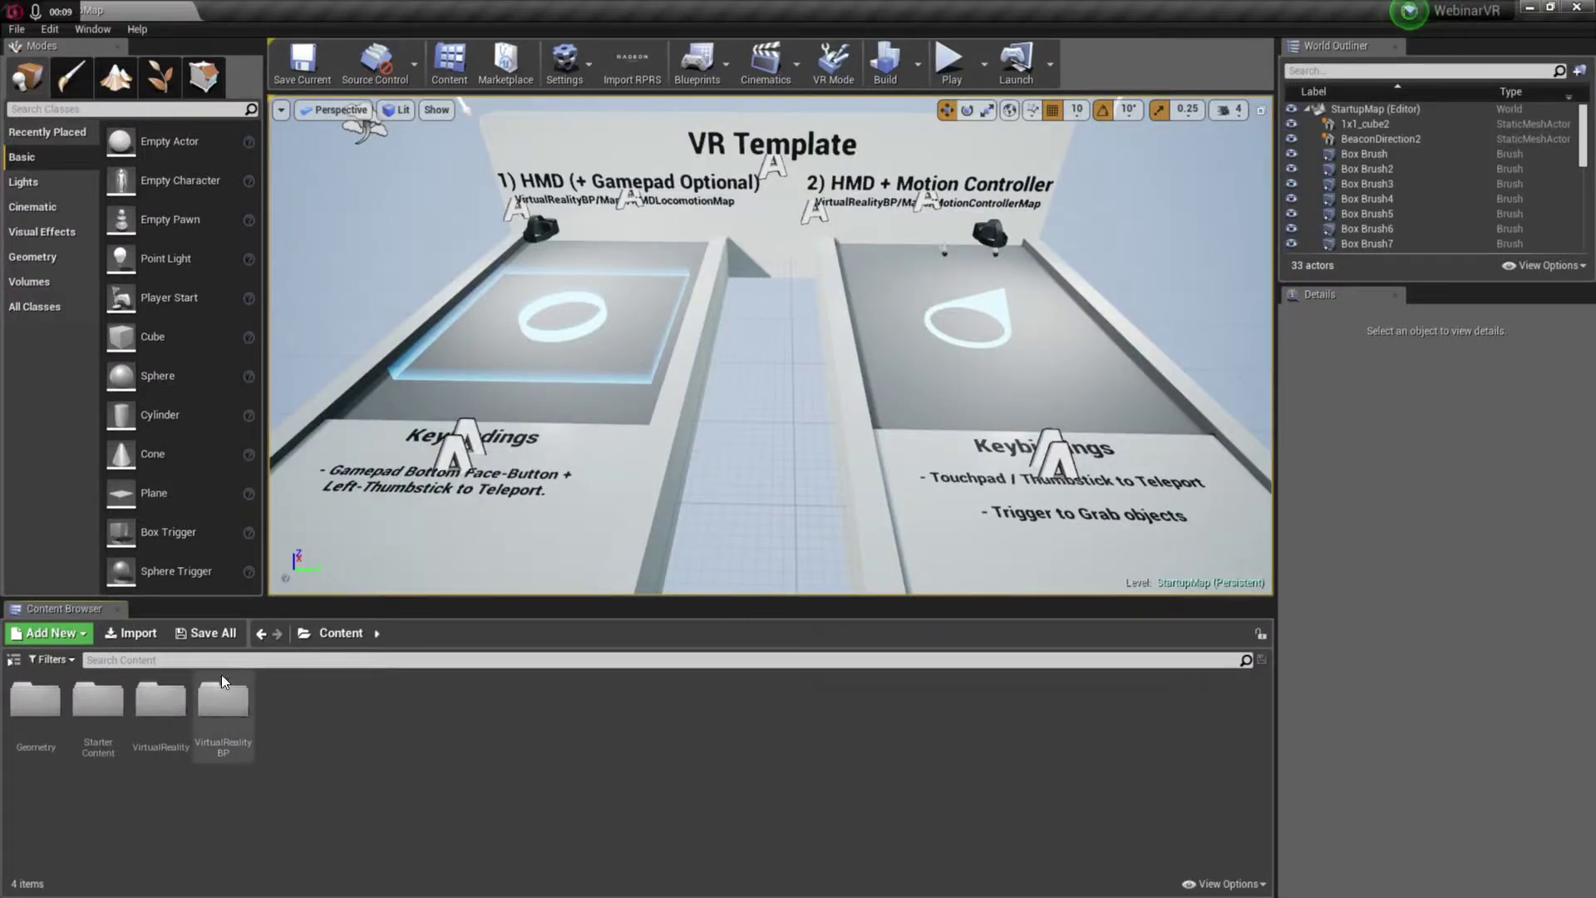
- Open the MotionControllerMap level from the project's VirtualRealityBP/Maps content folder
click(236, 695)
double_click(236, 695)
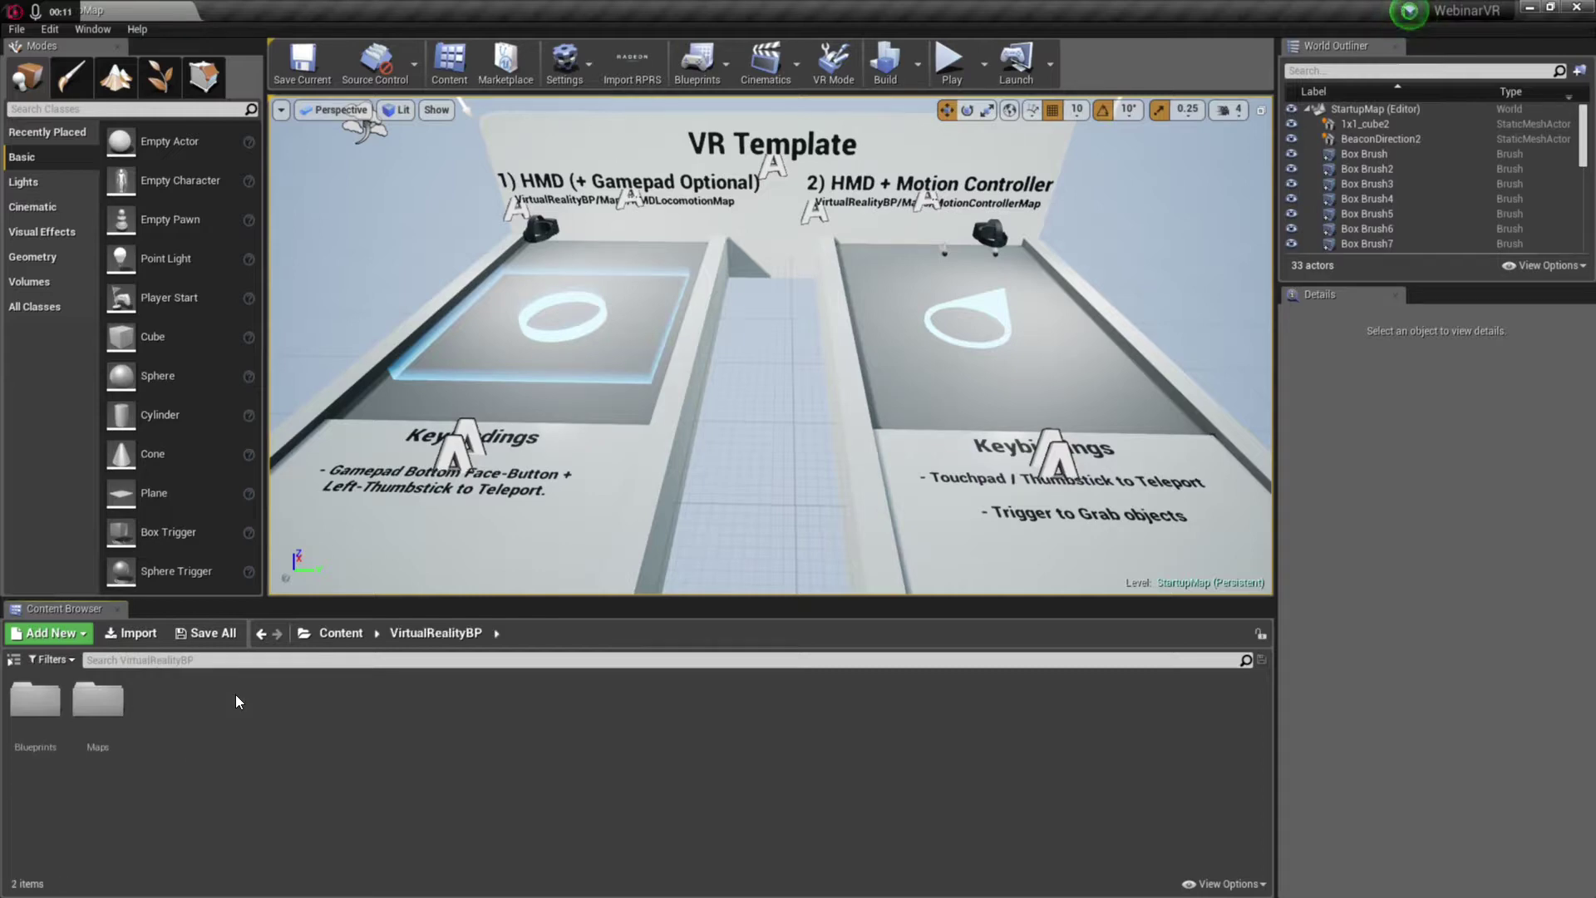
double_click(108, 705)
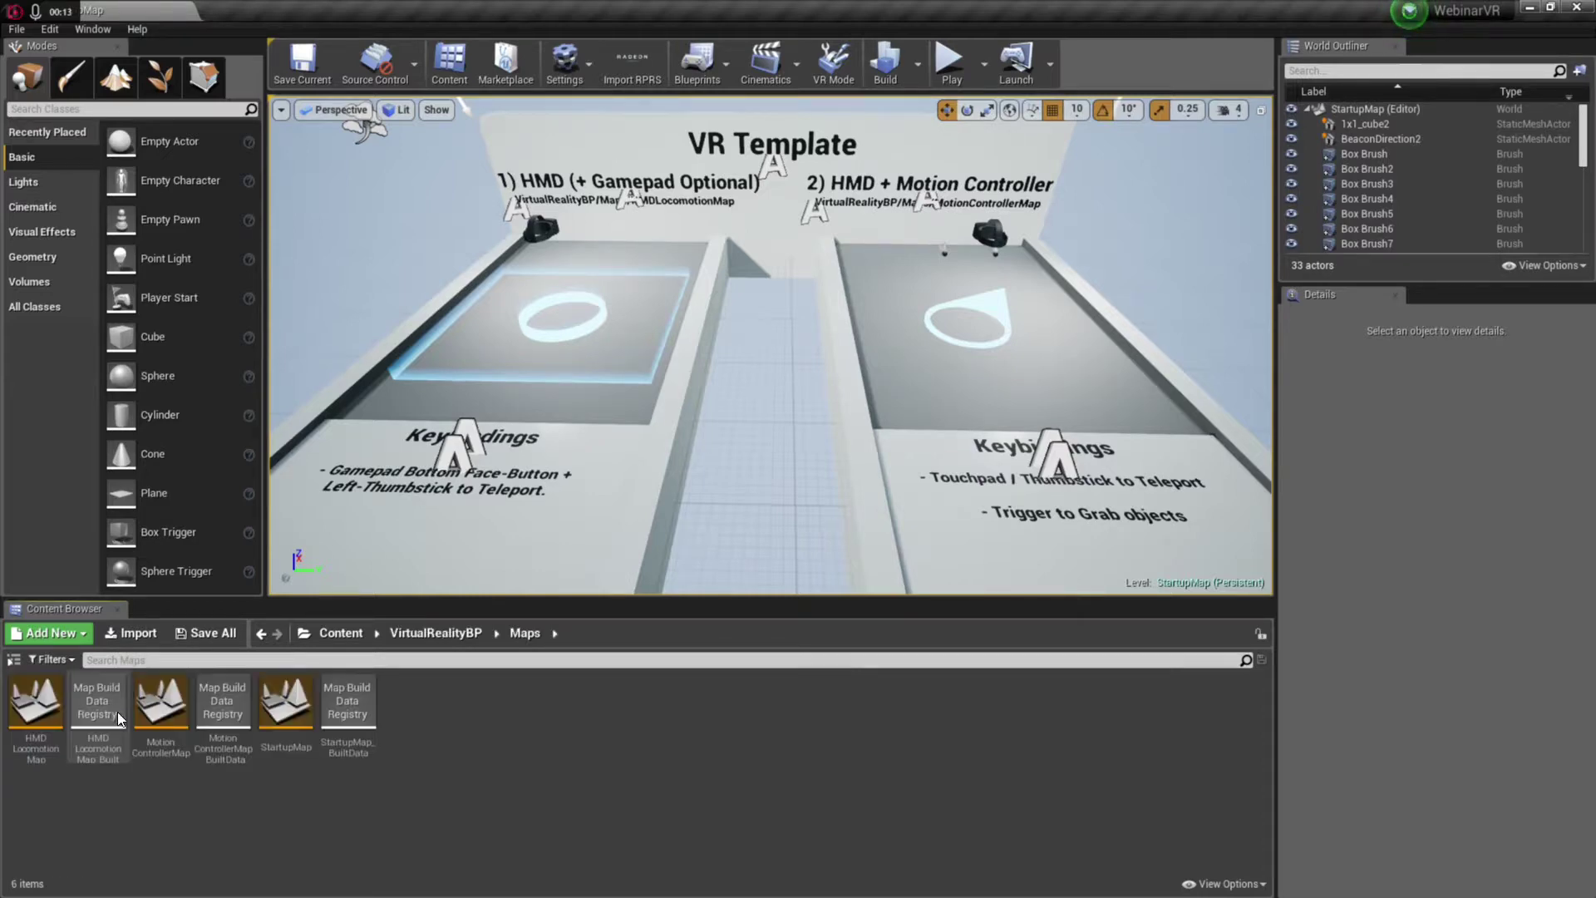
double_click(160, 707)
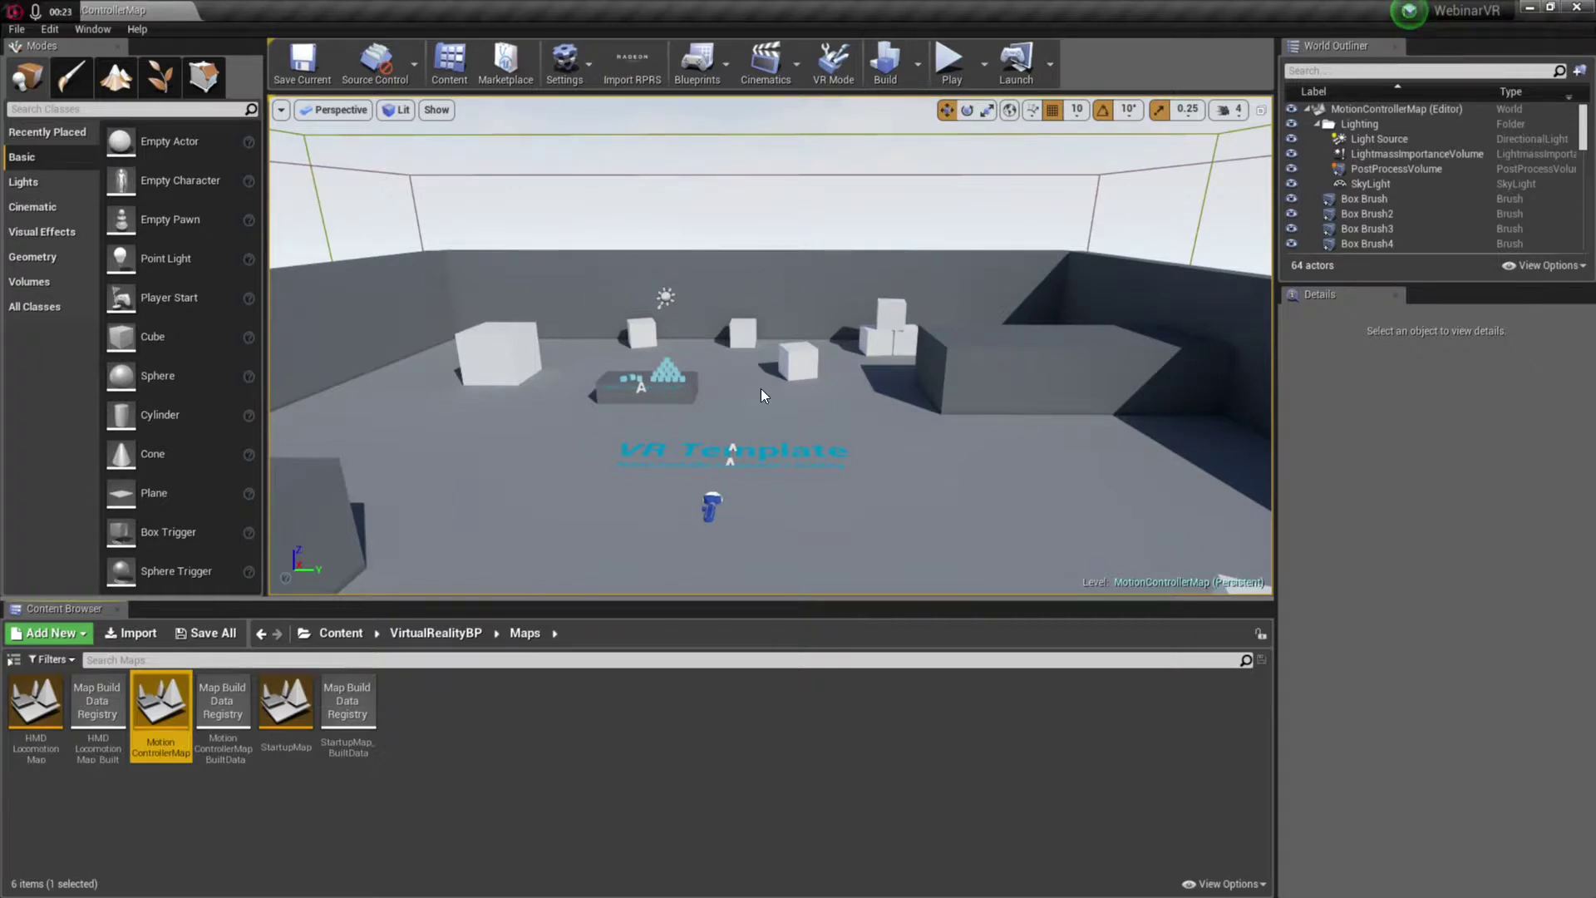
- Choose MITER SAW_Complete_webinar.frs from the Webinar pictures folder as the ProRender scene to import into the Maps folder
click(646, 68)
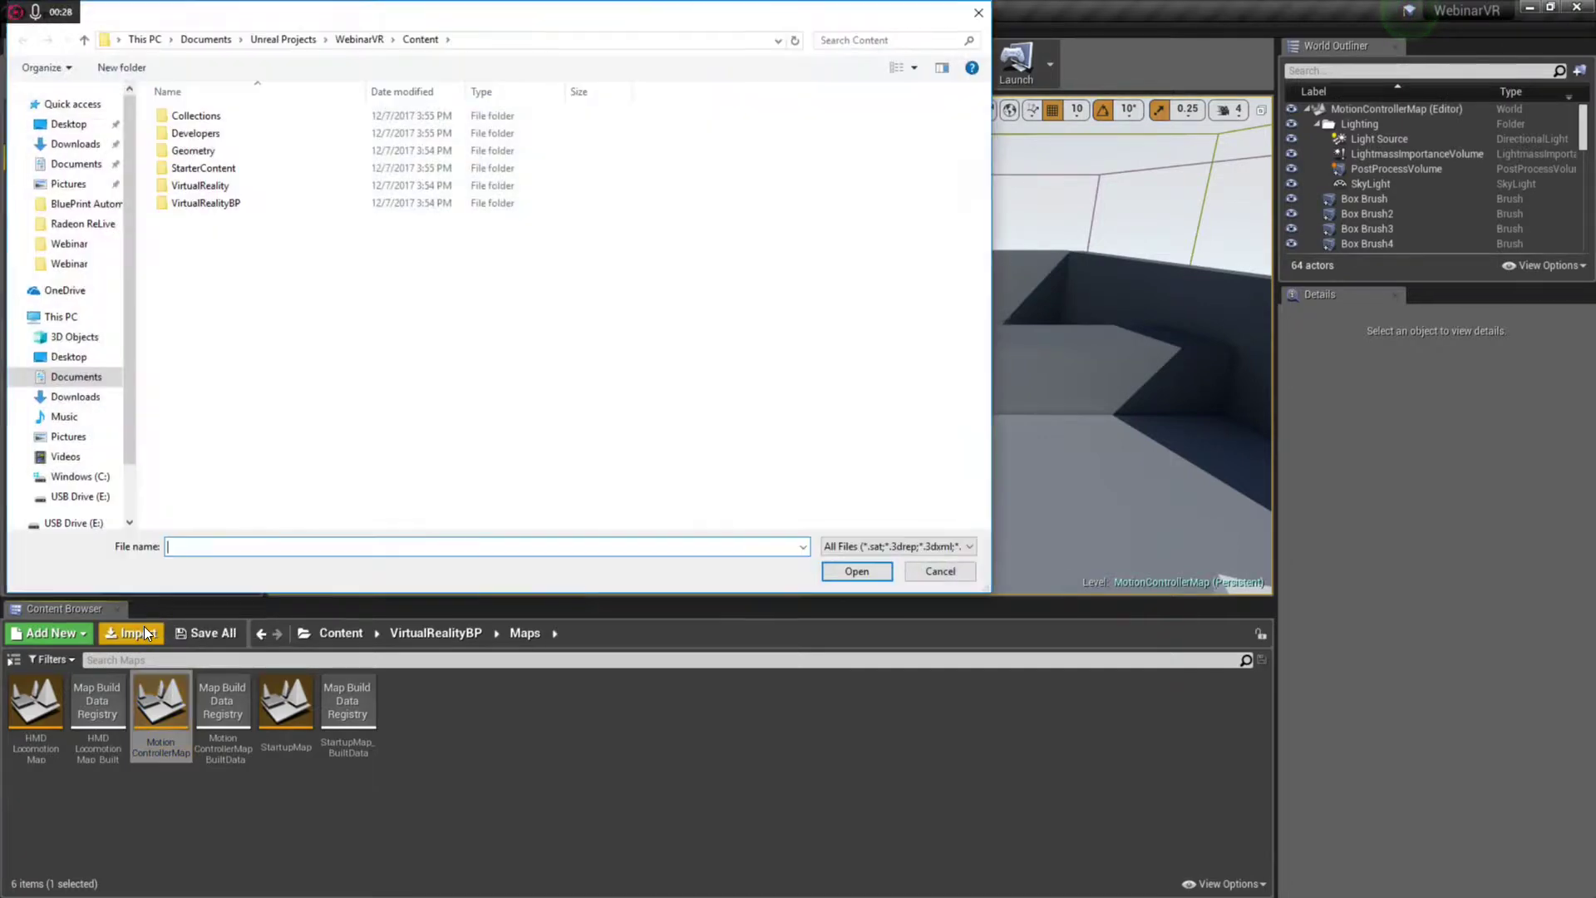
click(86, 247)
click(488, 118)
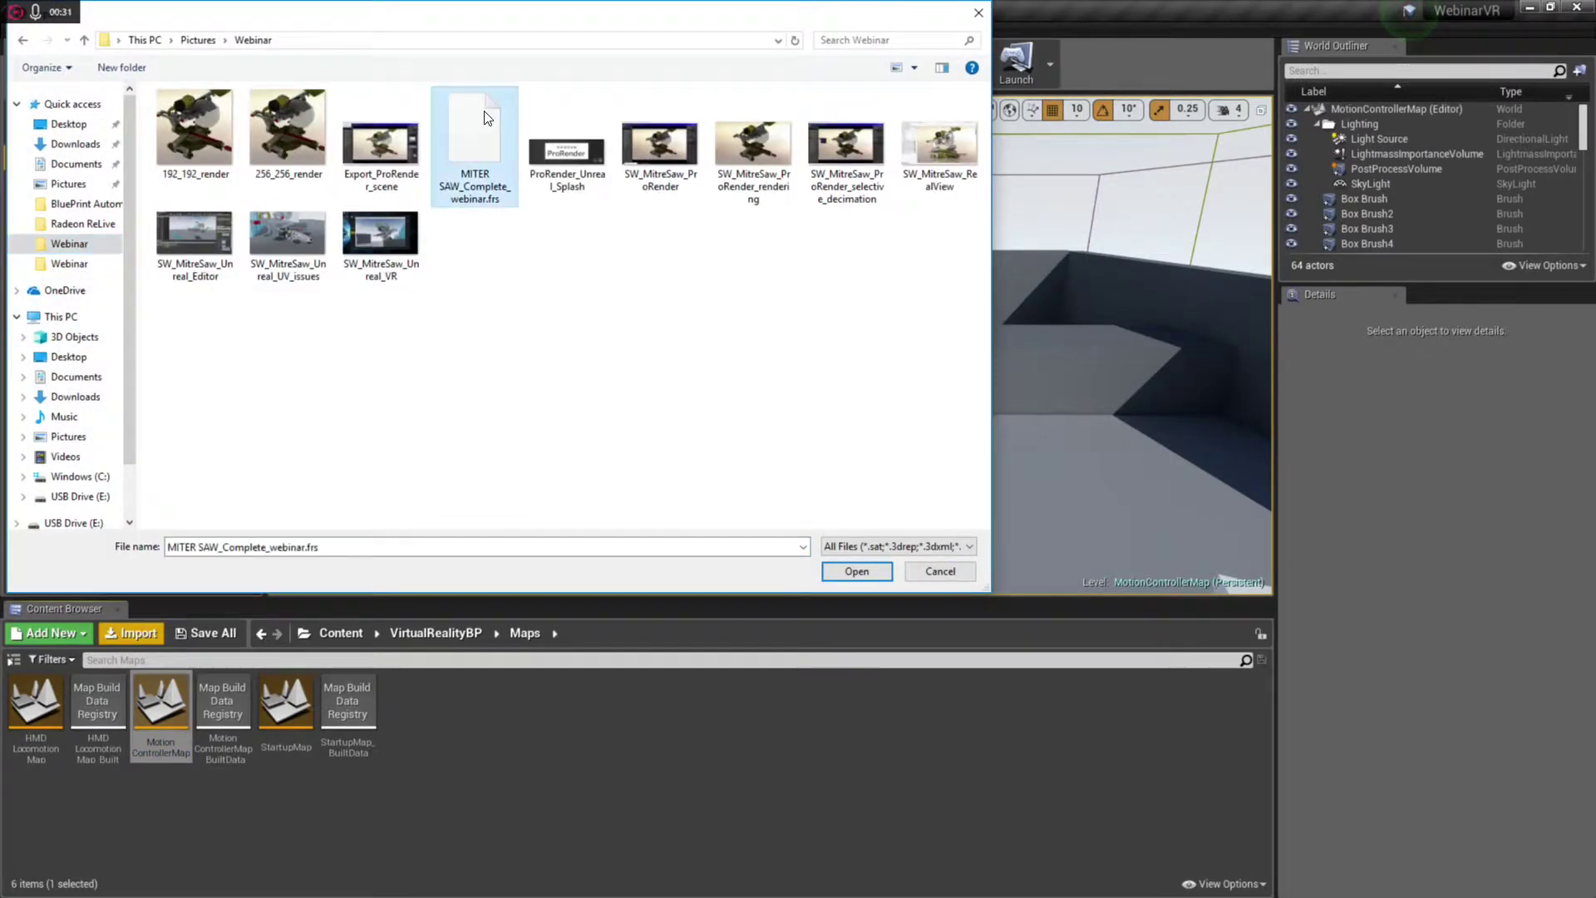
click(874, 572)
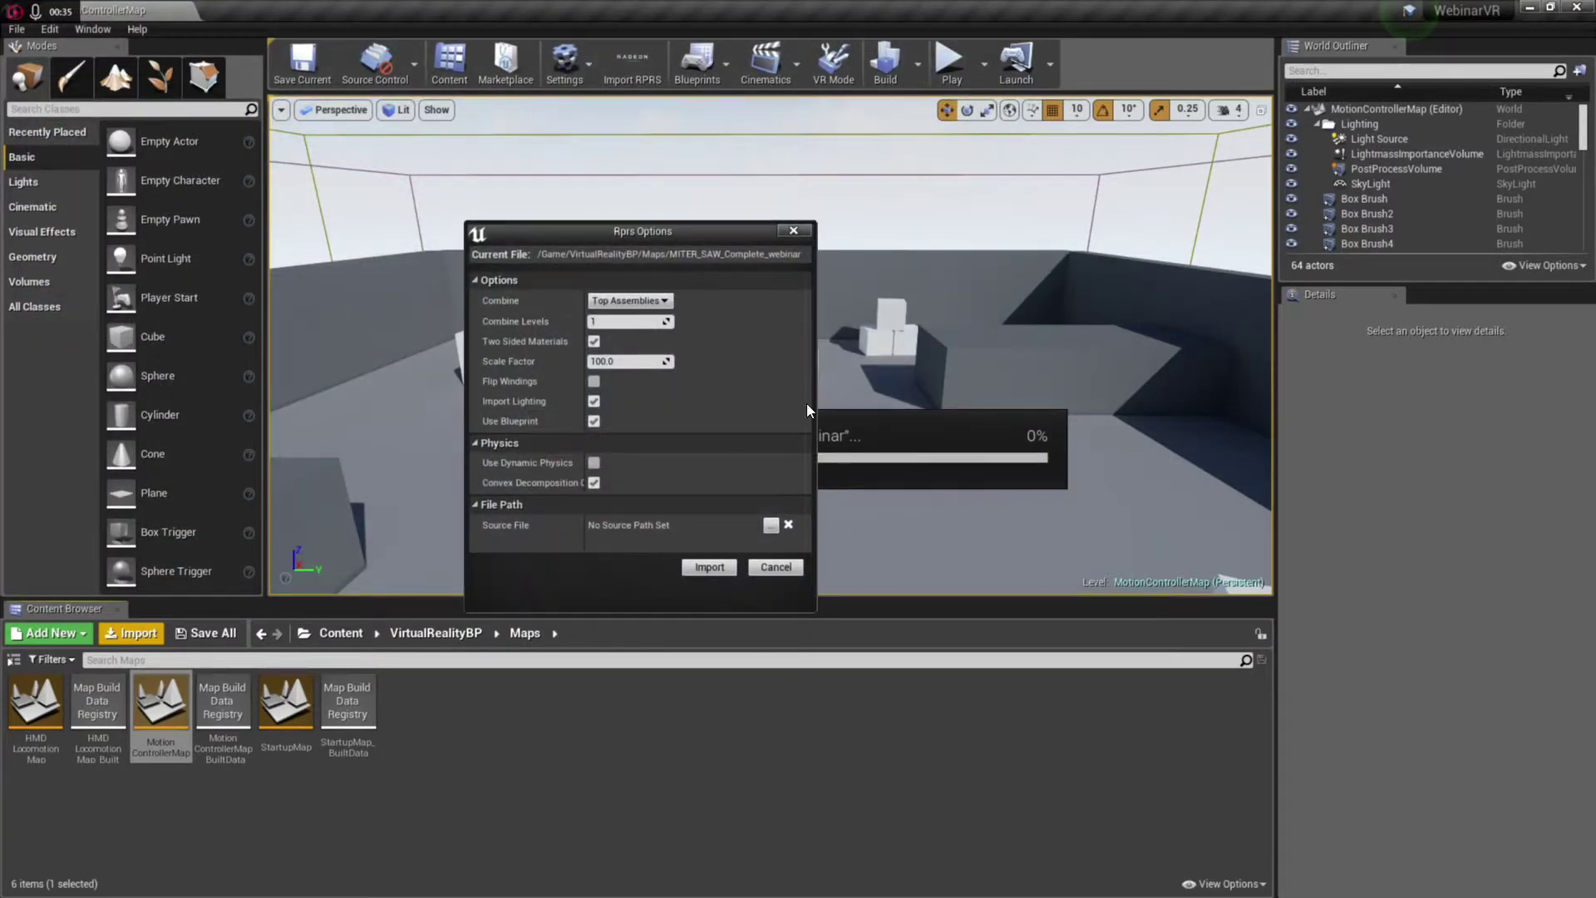
- Import the miter saw scene with Combine set to All, Import Lighting off and Use Dynamic Physics on
click(668, 303)
click(669, 303)
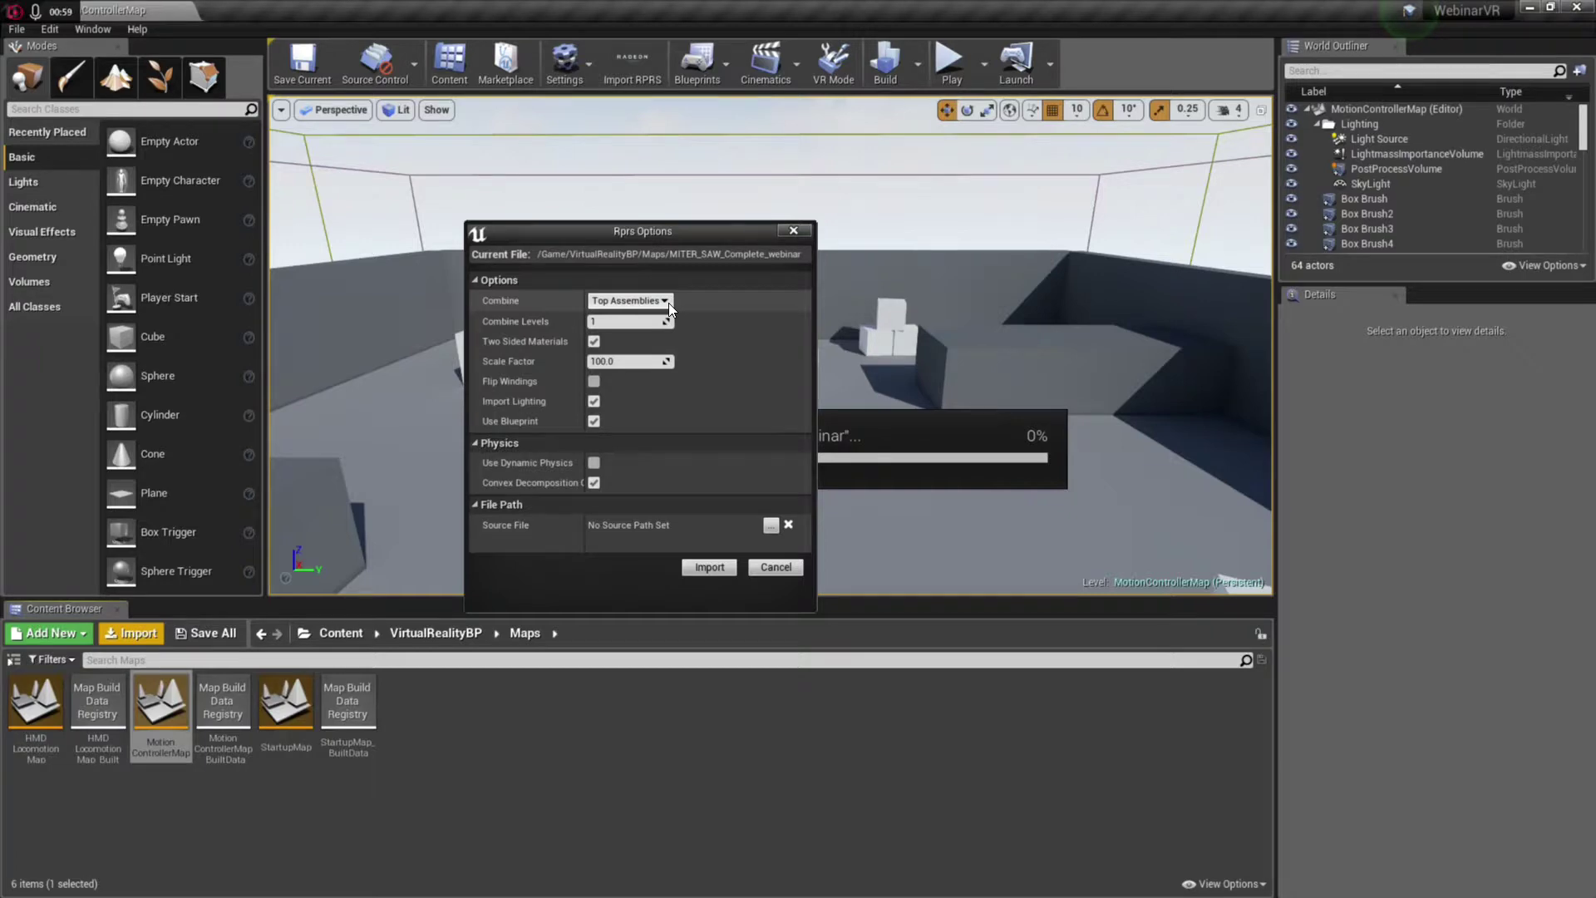
click(668, 302)
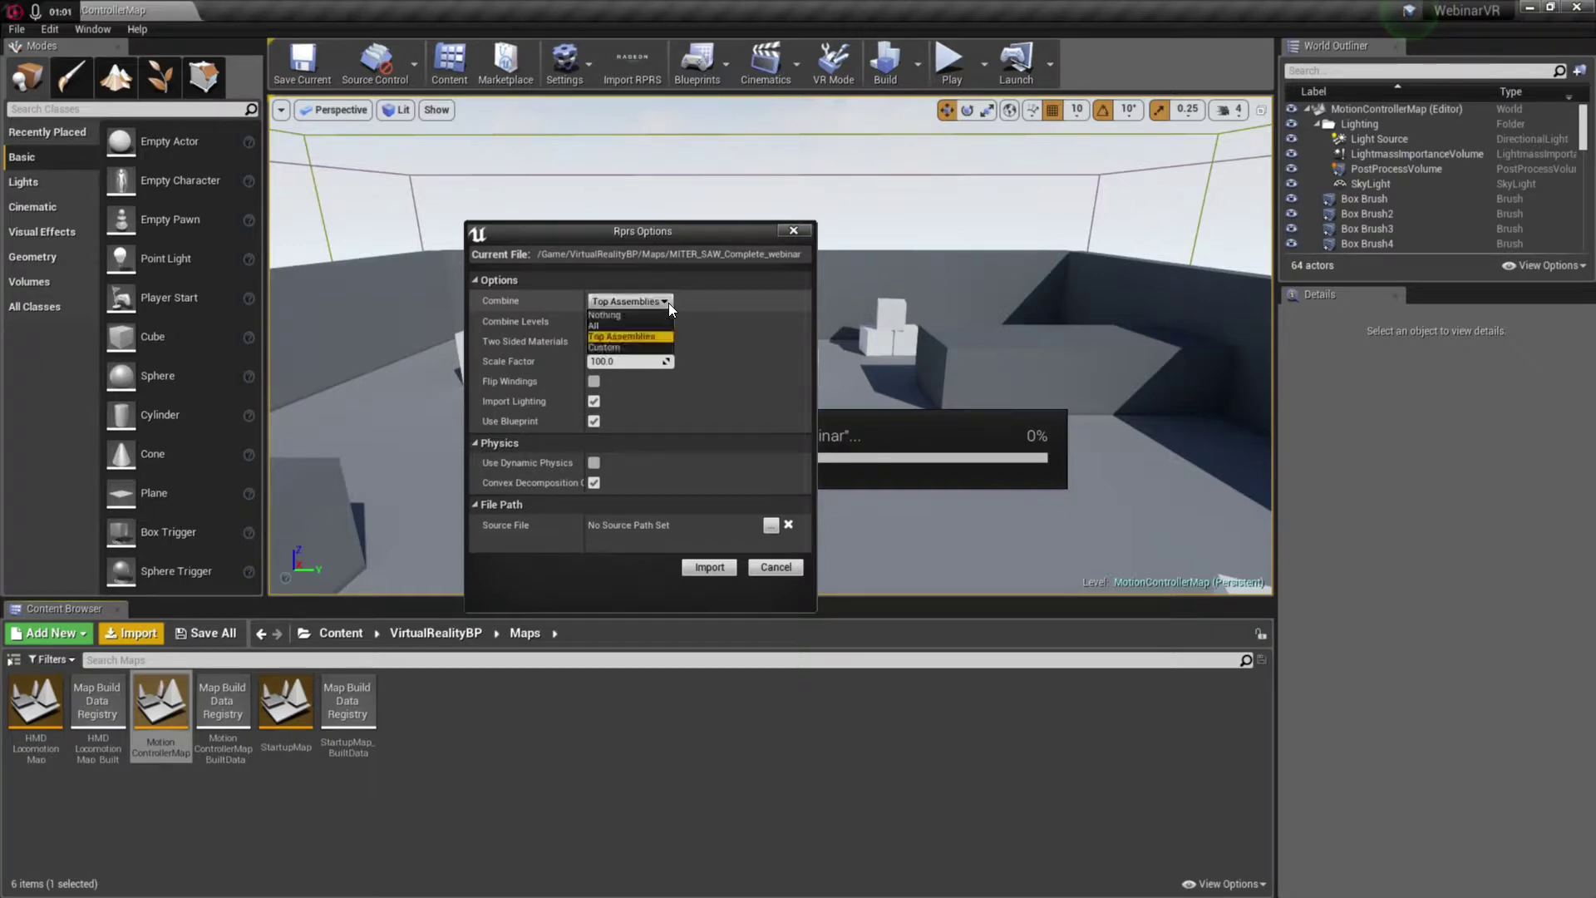
click(617, 326)
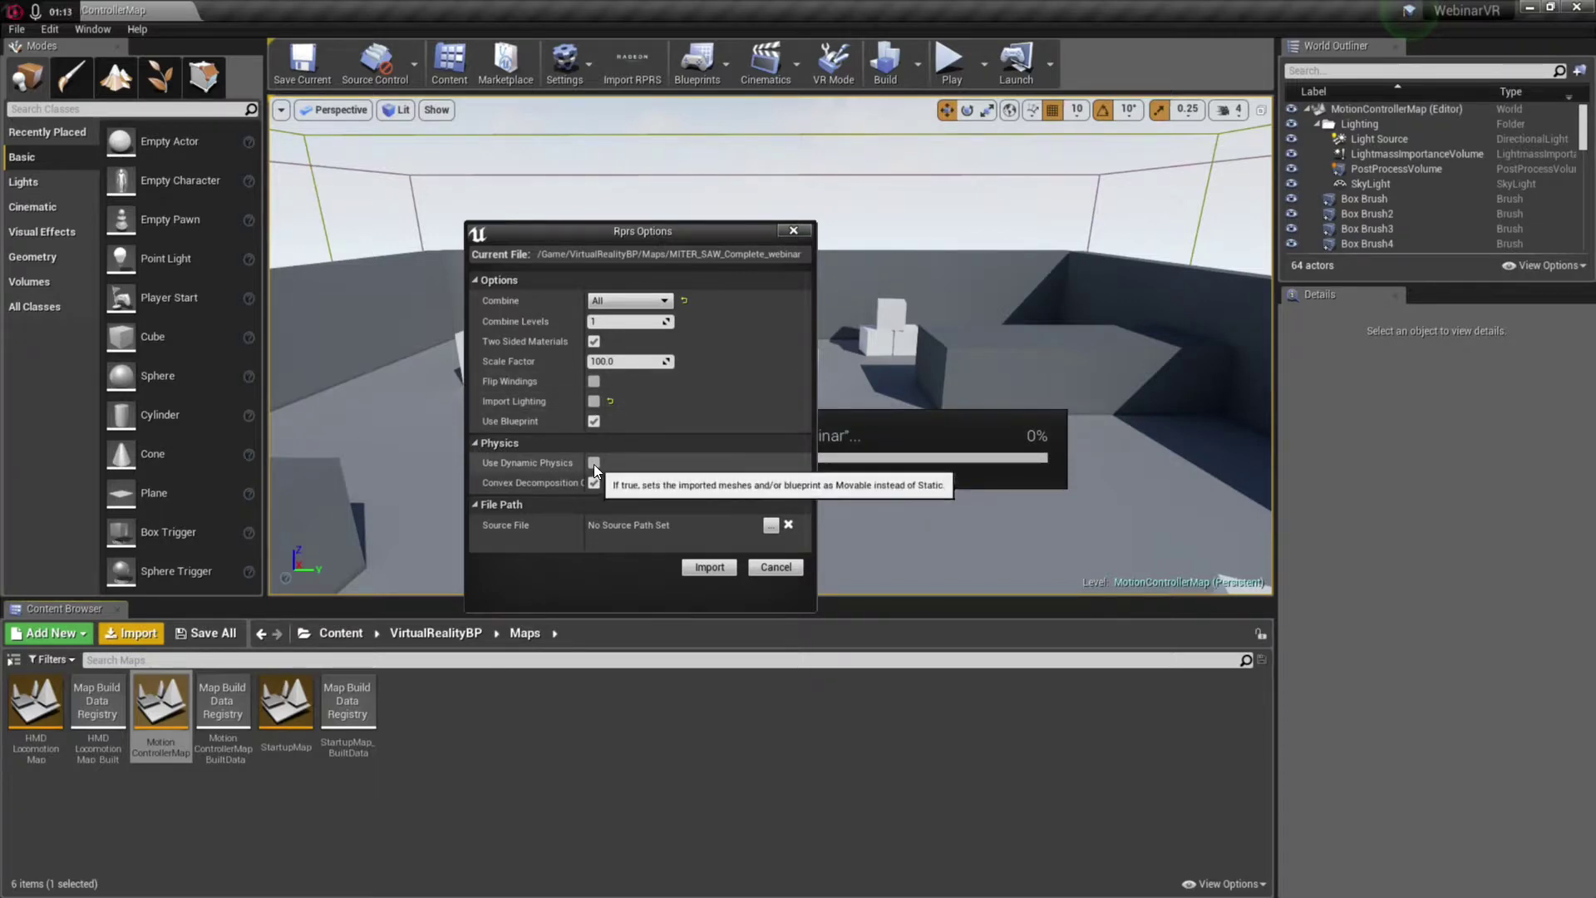
click(708, 566)
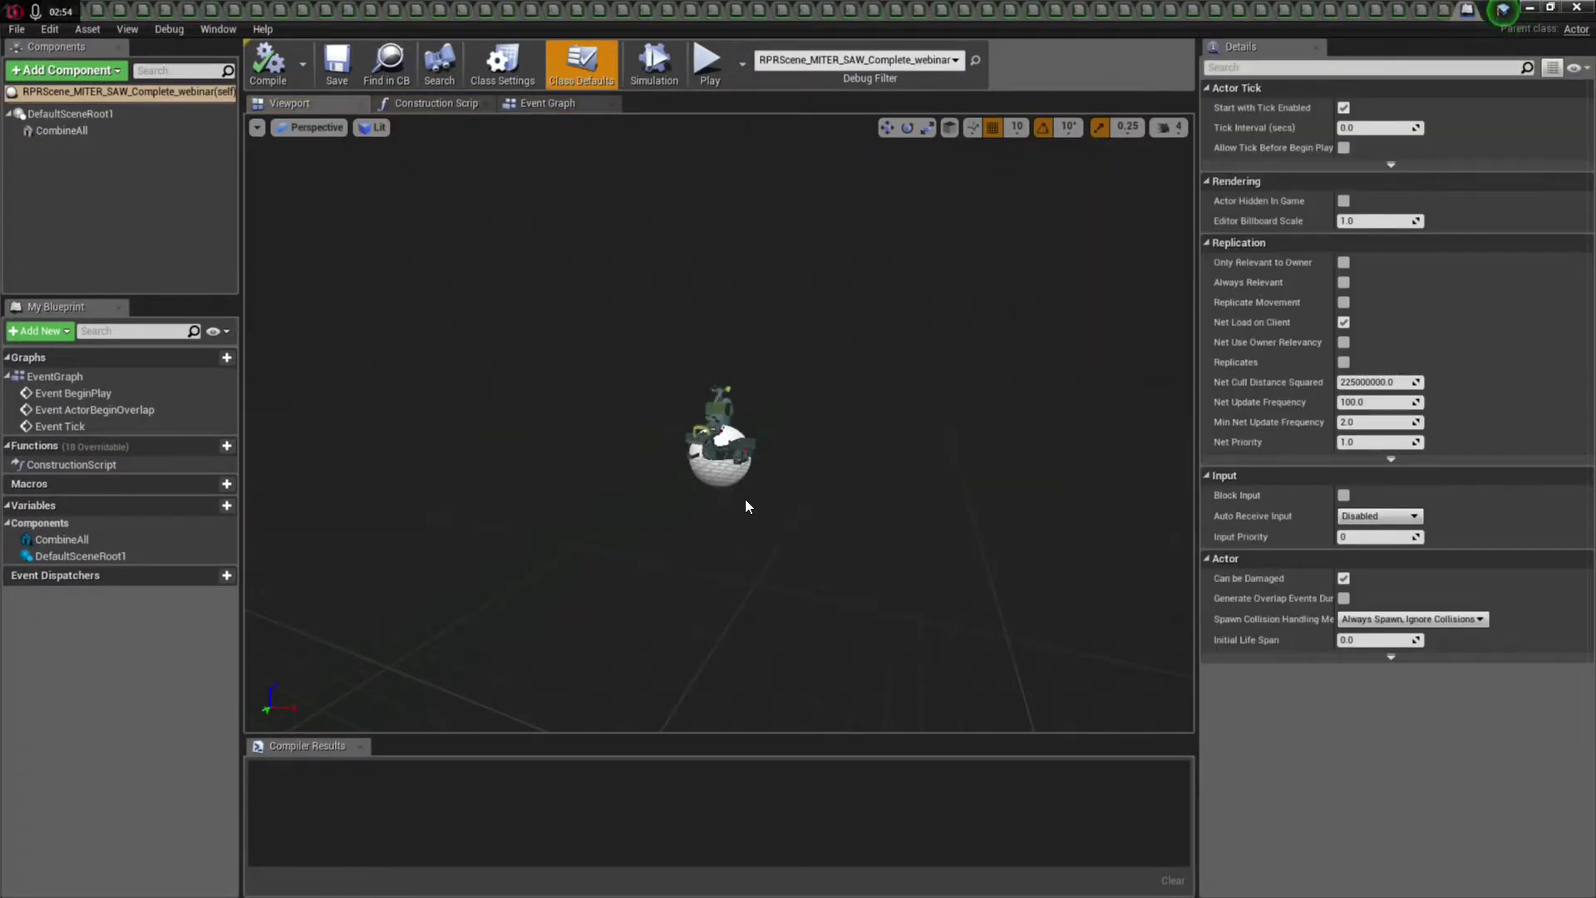
- Enable Simulate Physics on the CombineAll component of the miter saw blueprint and compile the blueprint
scroll(712, 424, up, 5)
scroll(713, 425, down, 3)
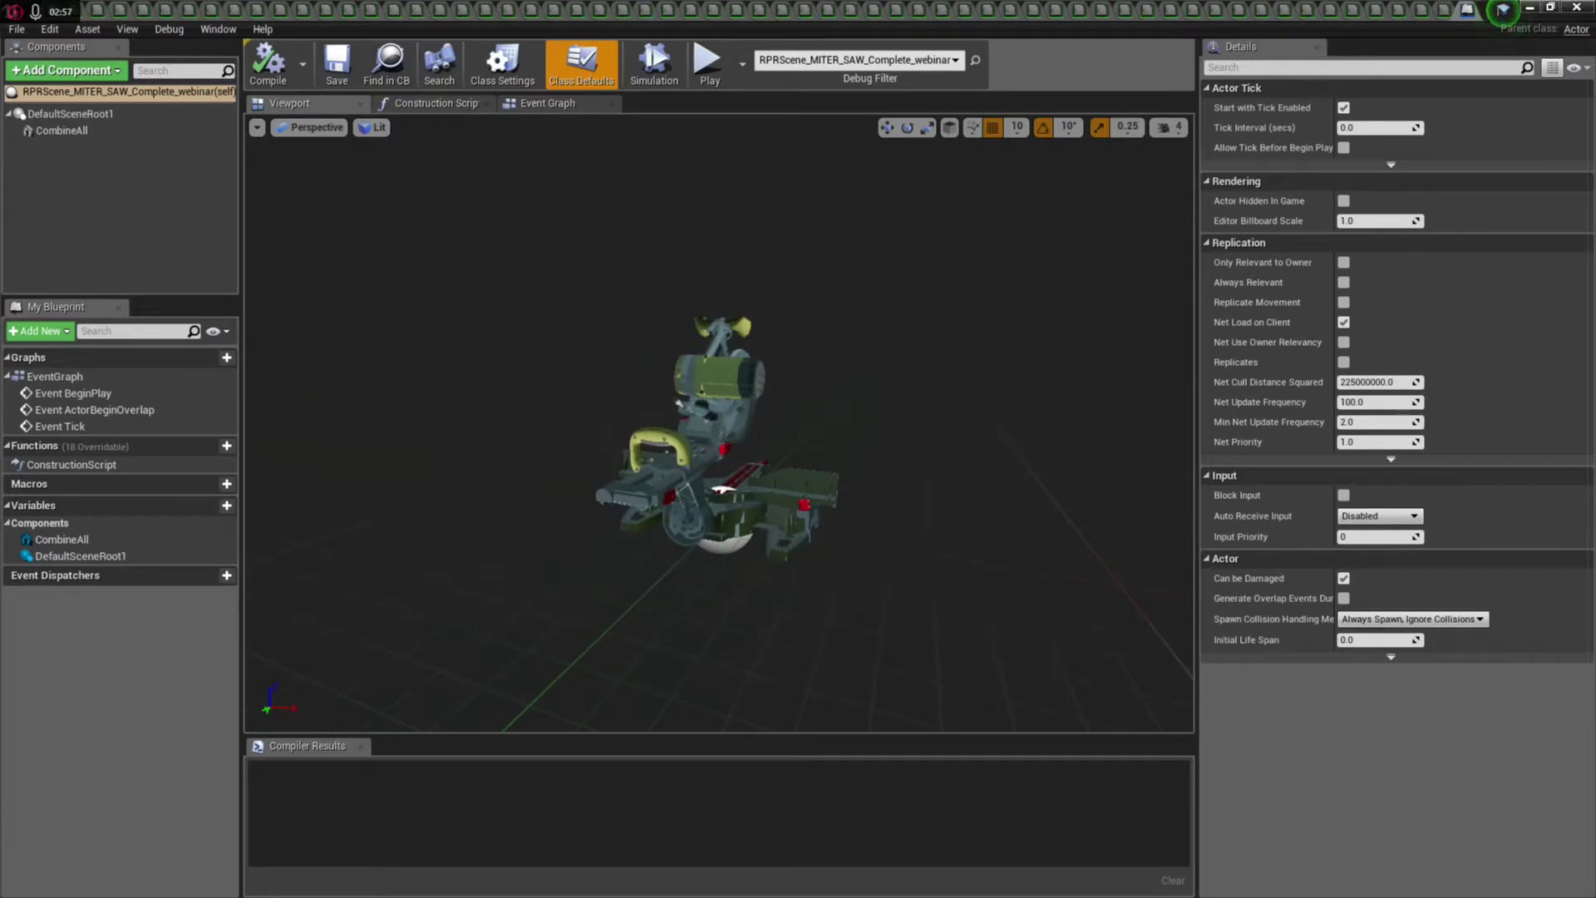
drag(743, 468, 682, 471)
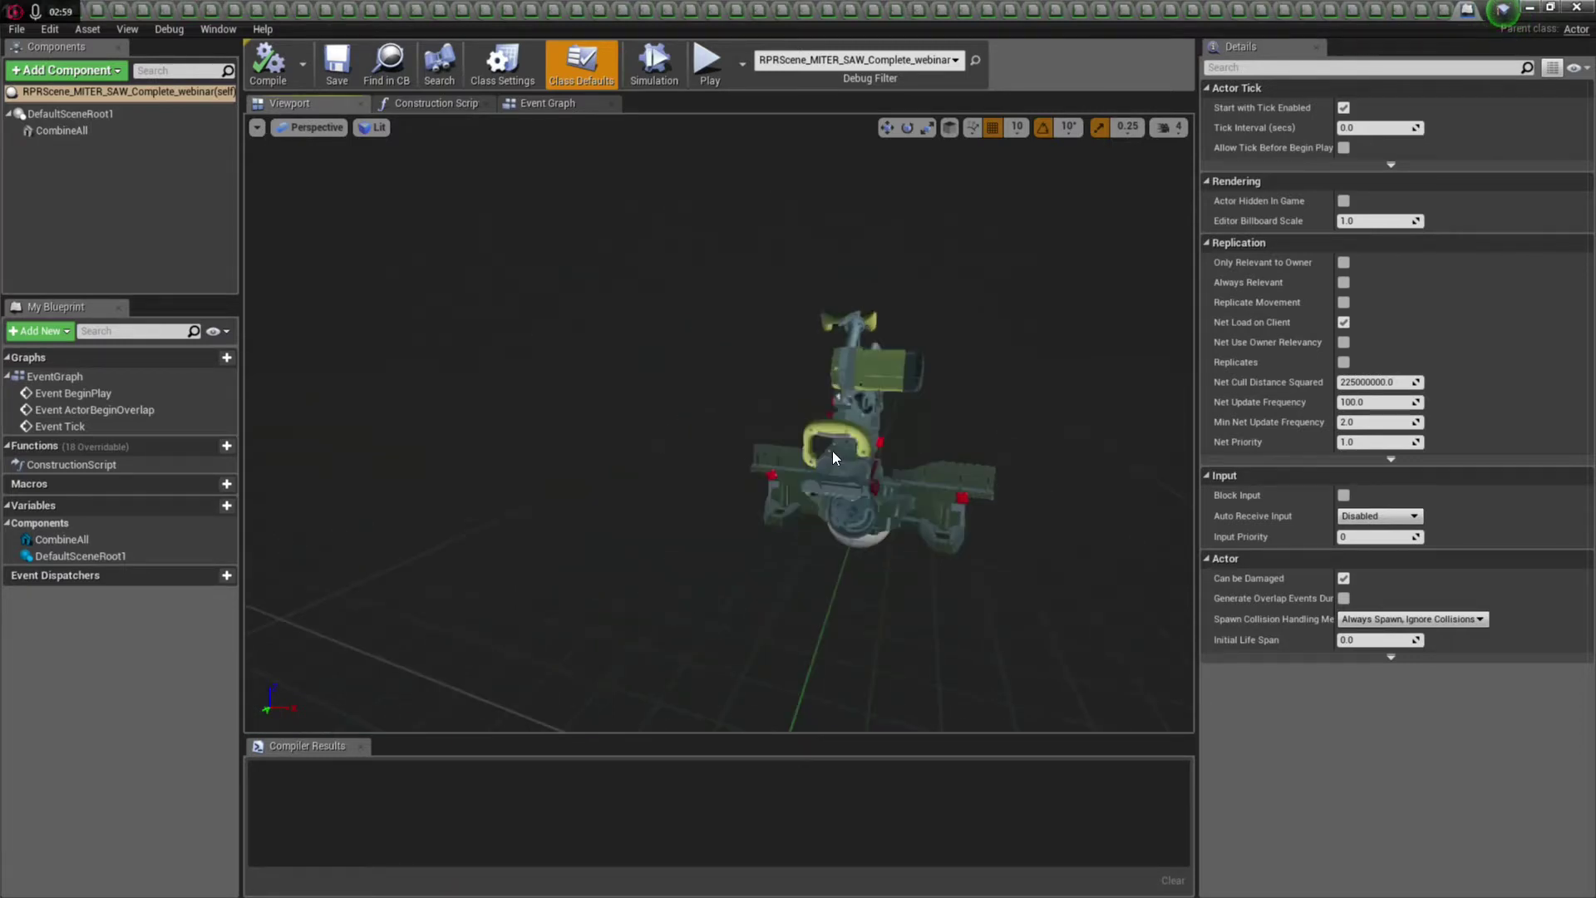
drag(713, 424, 770, 426)
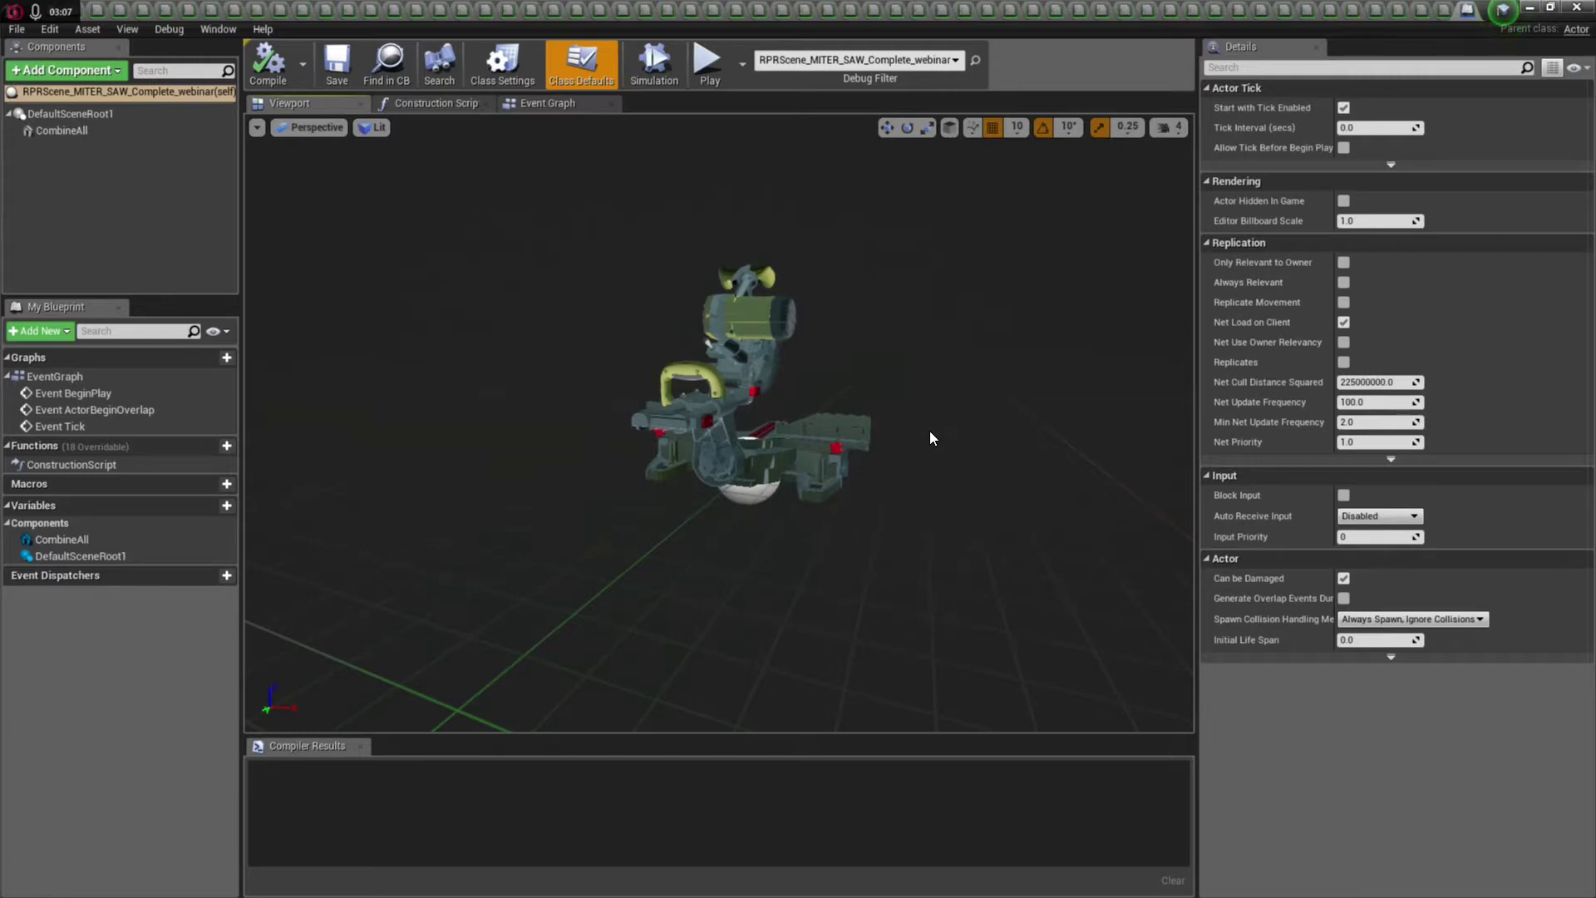
click(50, 130)
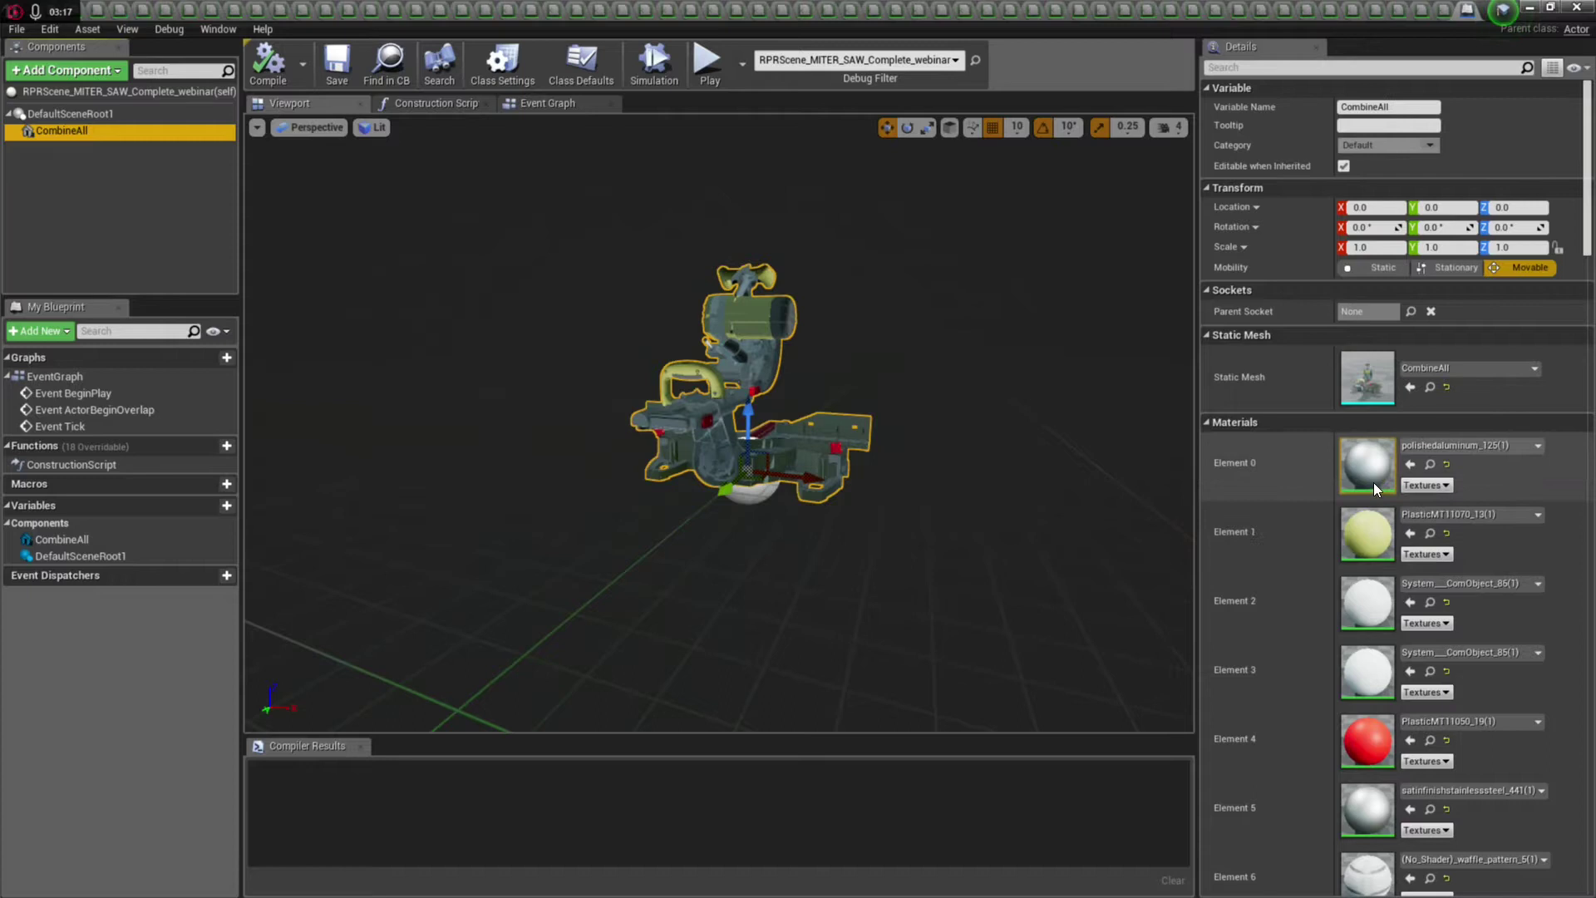
click(1207, 422)
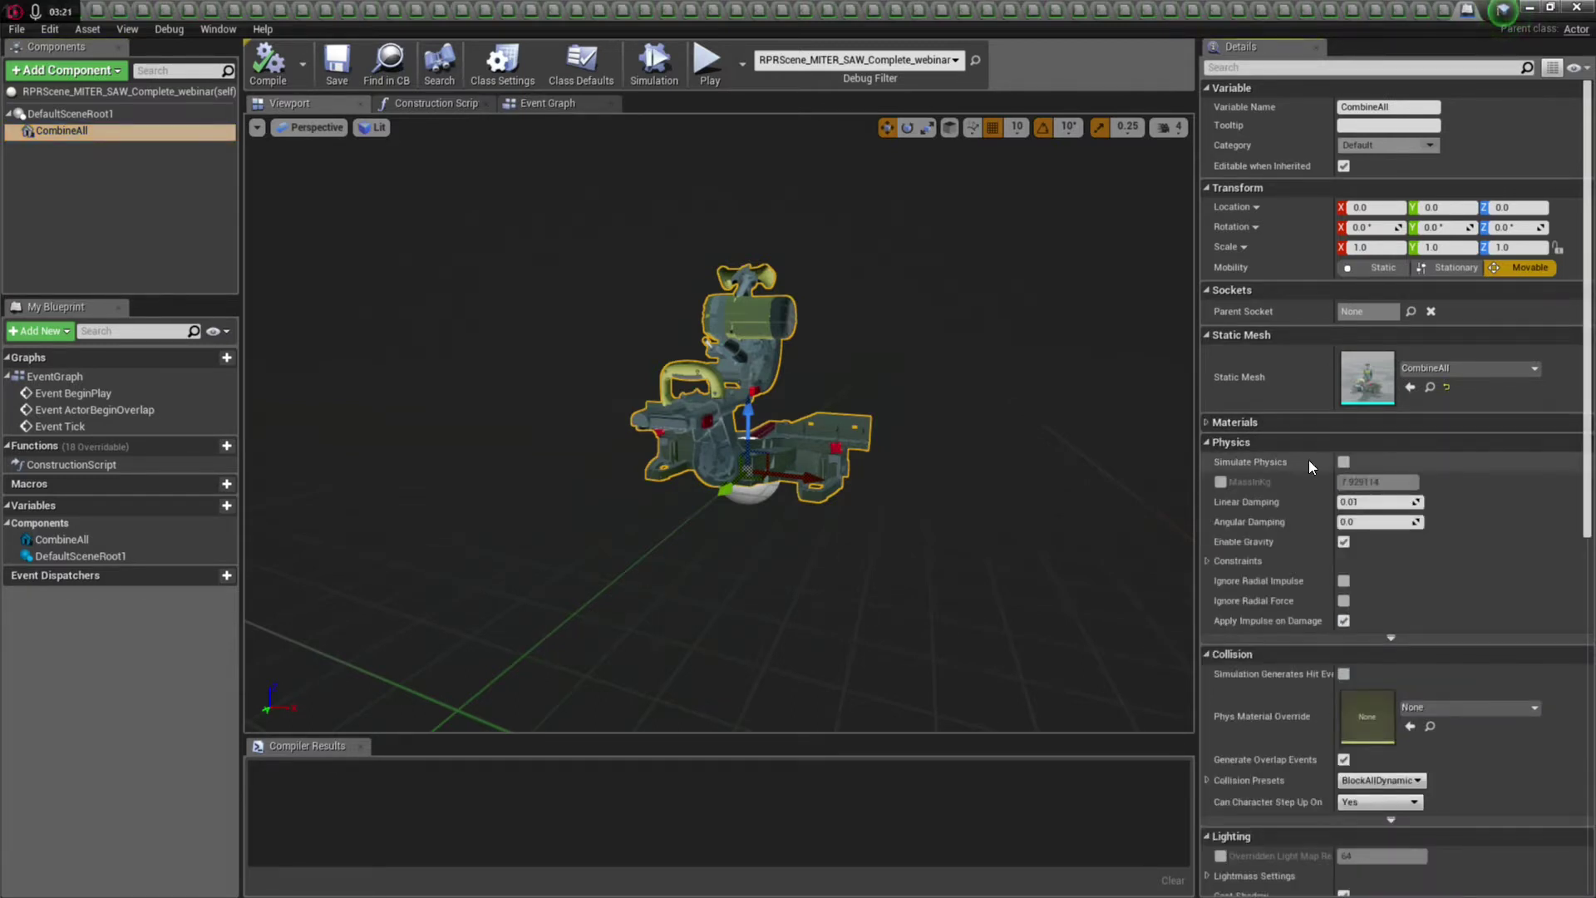
click(1344, 463)
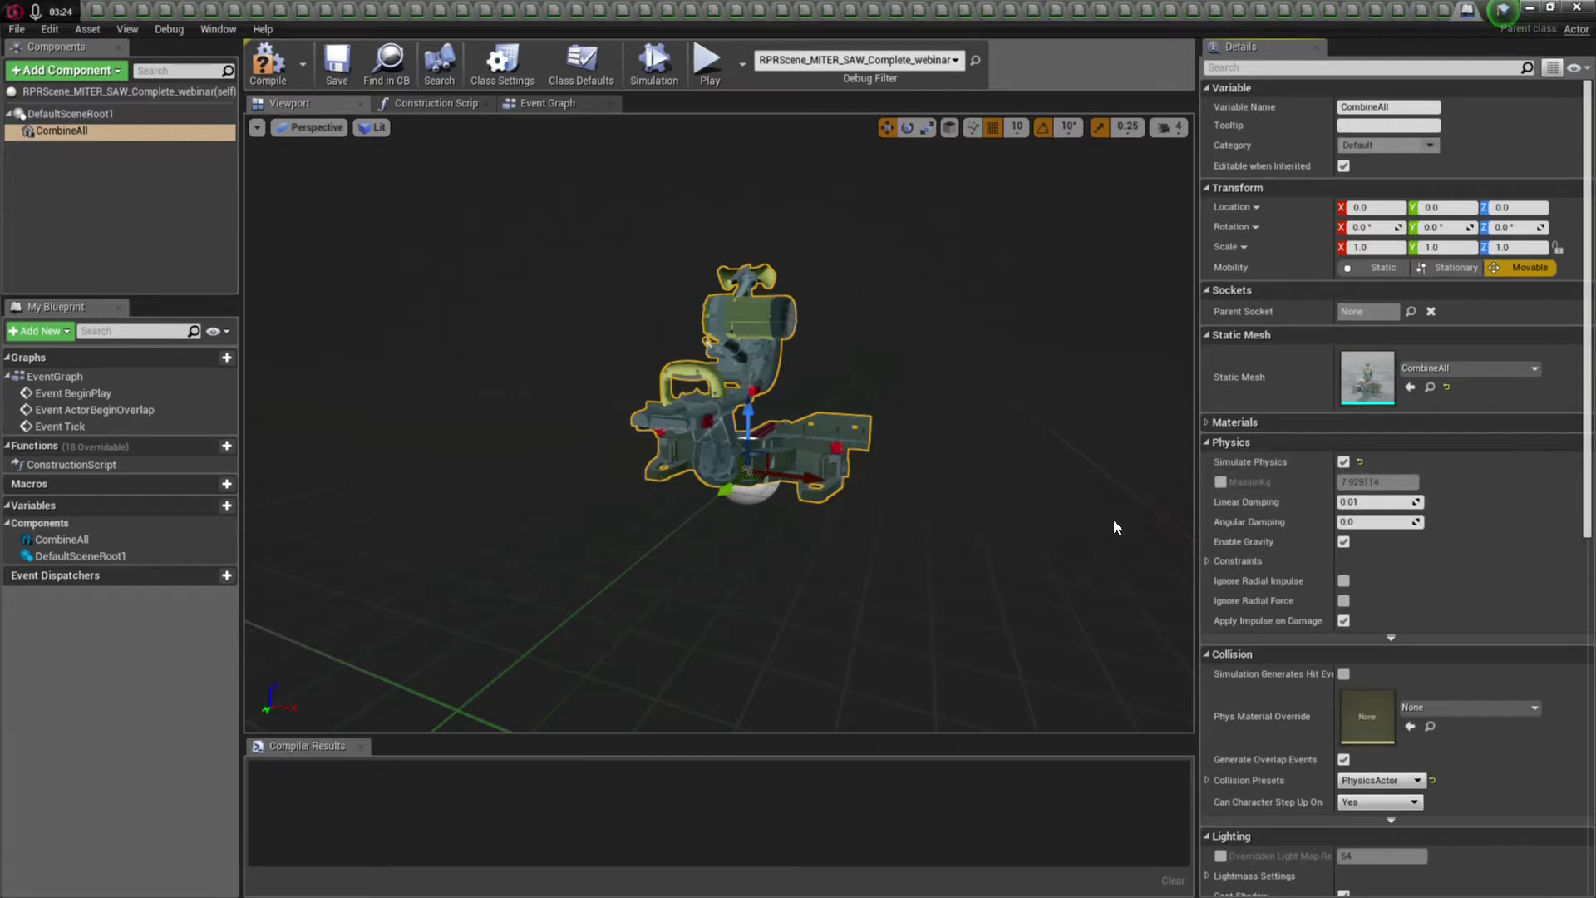
click(269, 74)
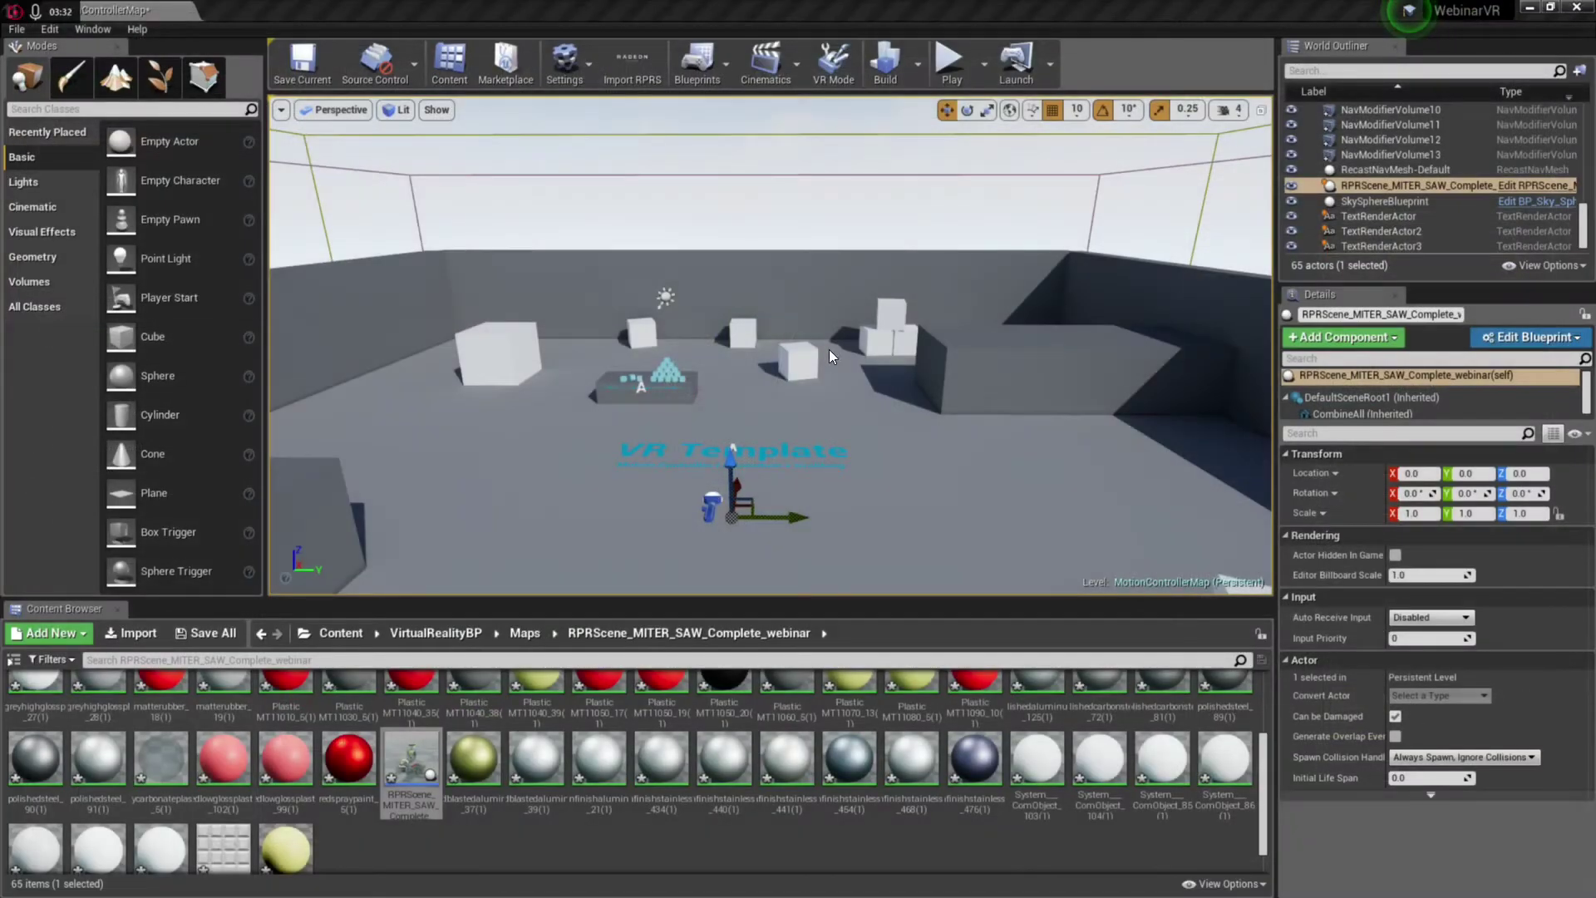
- Select the imported miter saw actor in the level and raise it above the floor to a Z location of 380
click(730, 454)
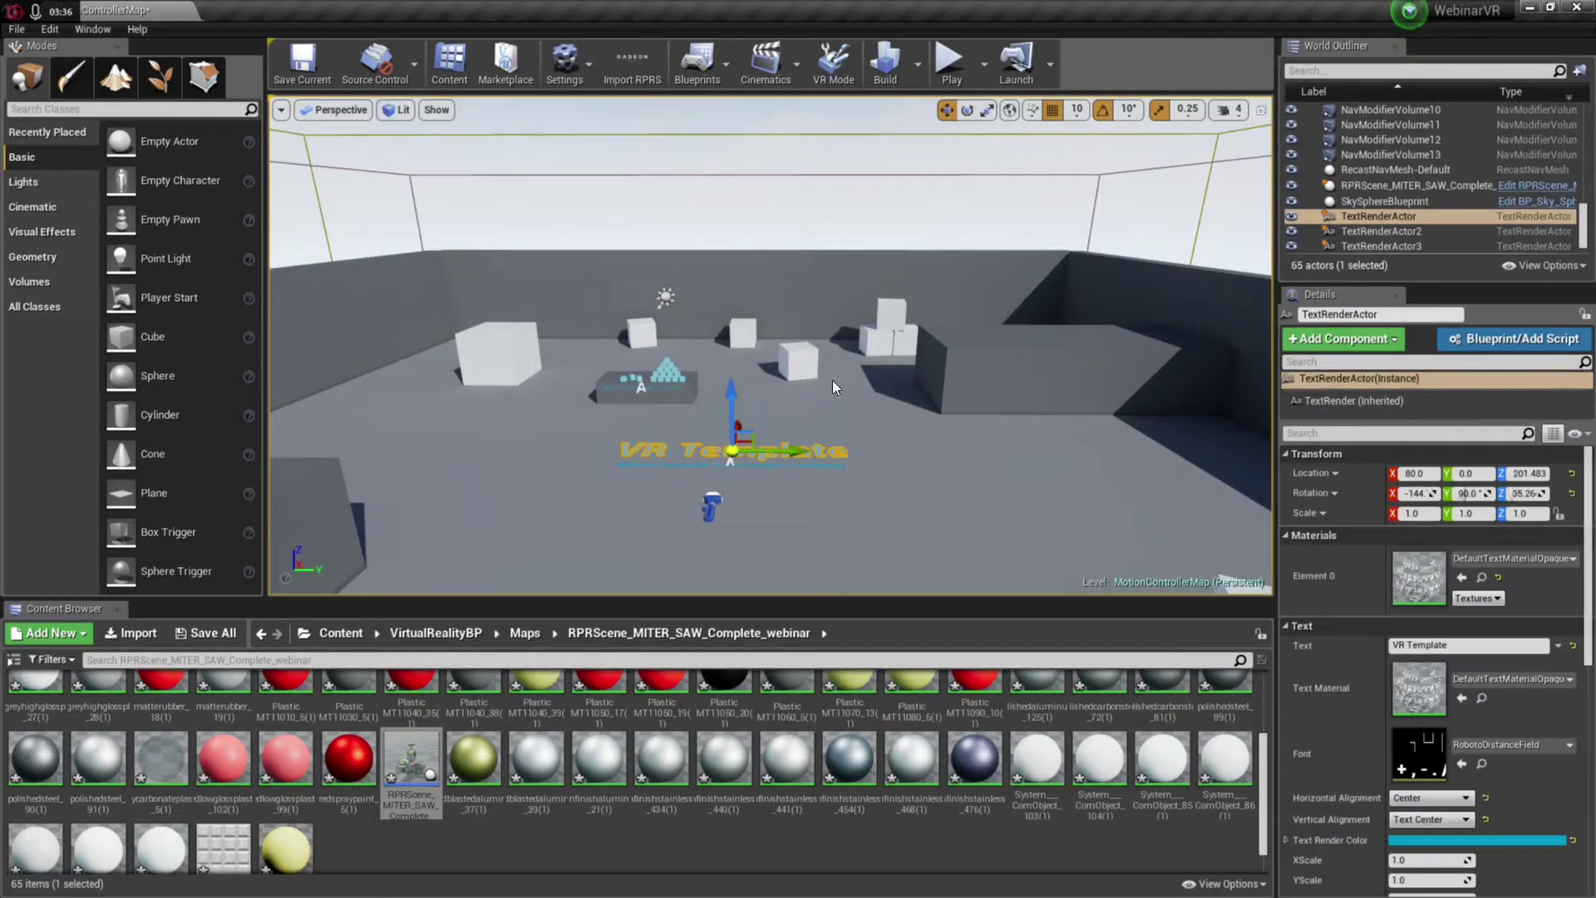
click(1381, 183)
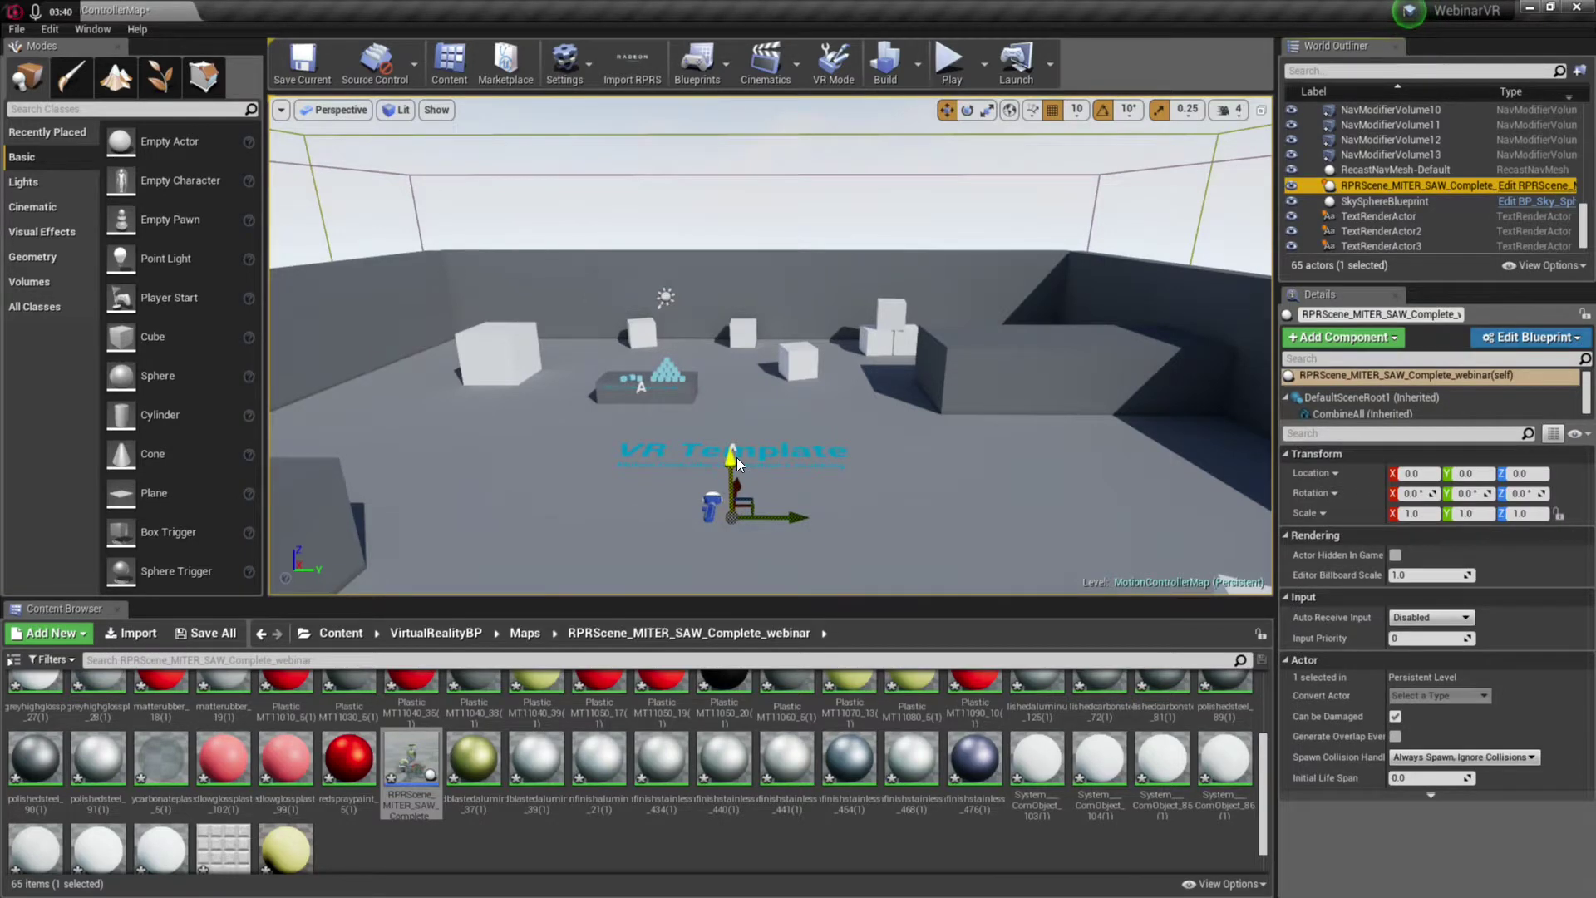
drag(730, 456, 728, 376)
scroll(726, 432, up, 3)
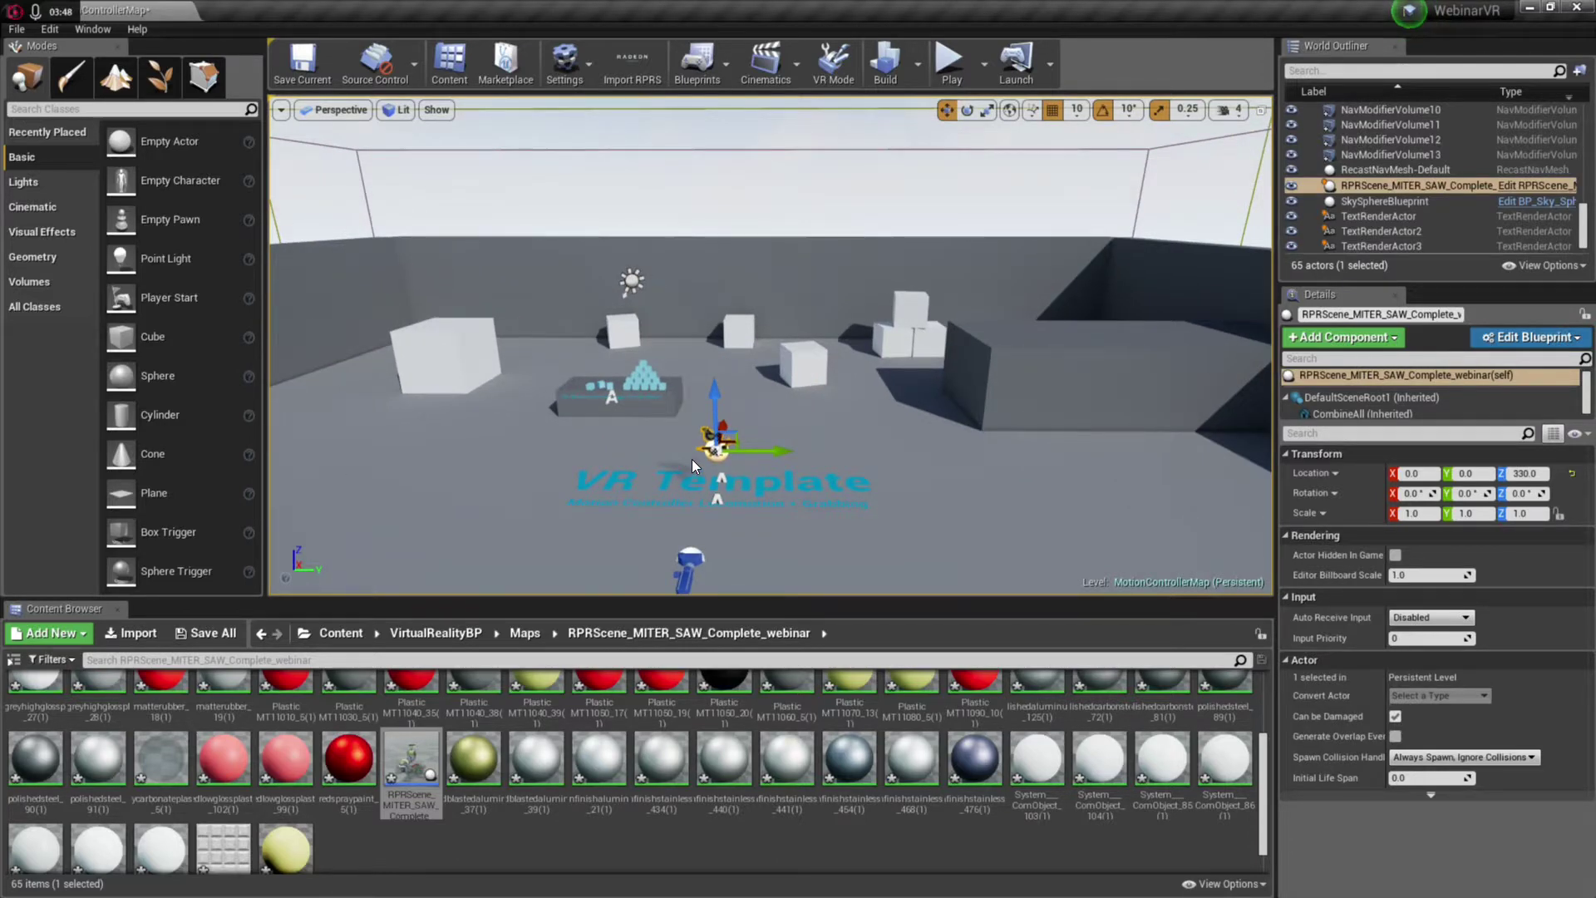
drag(692, 459, 692, 449)
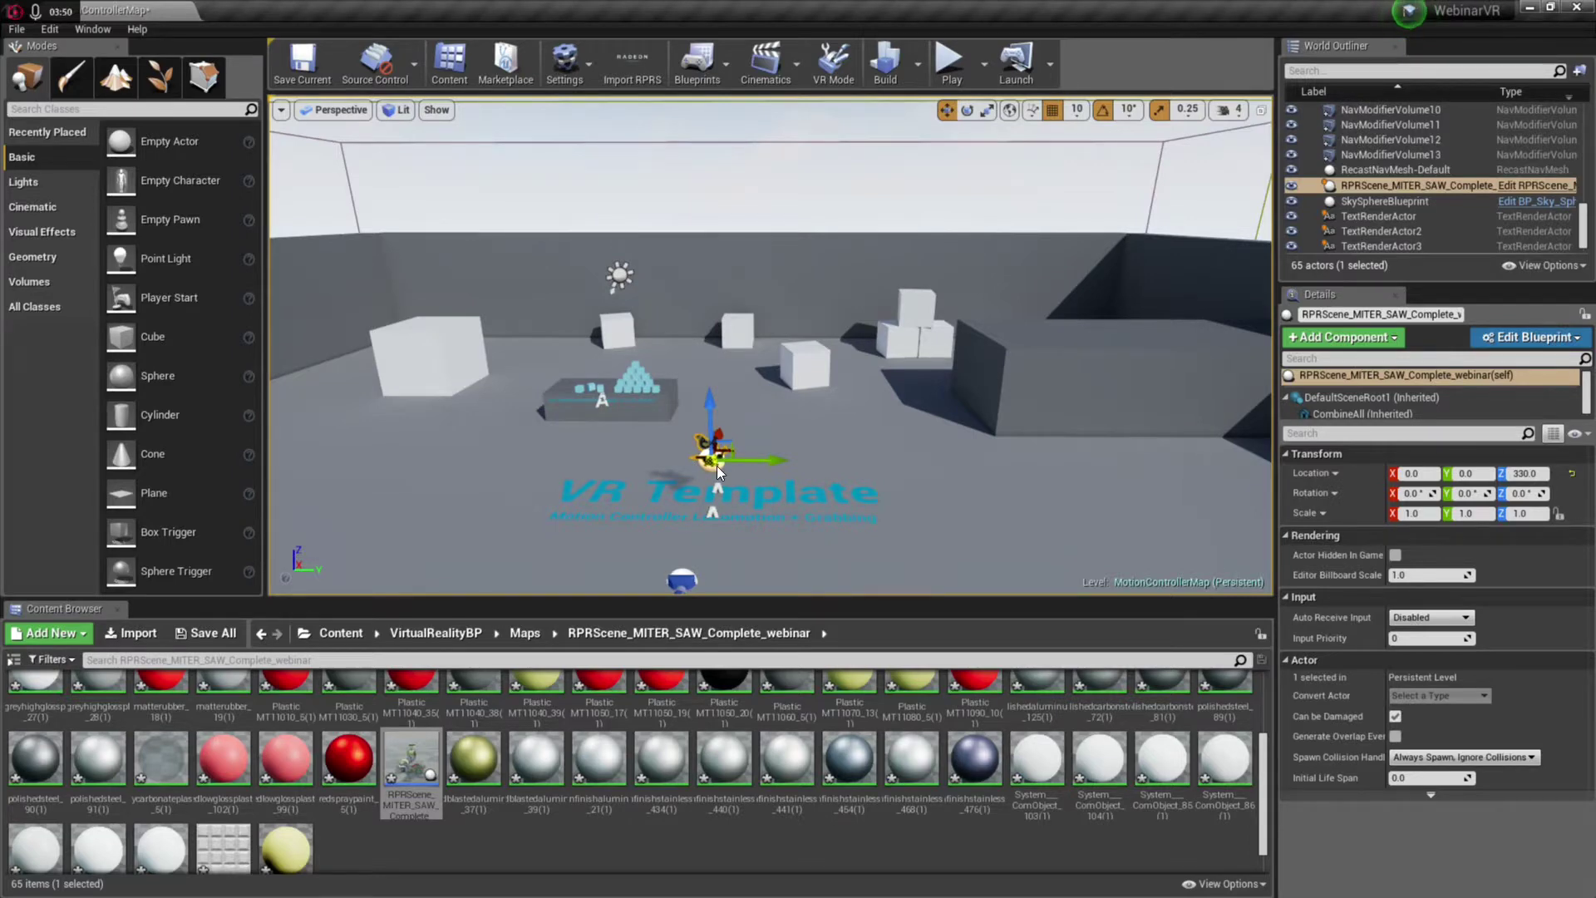
scroll(717, 471, up, 2)
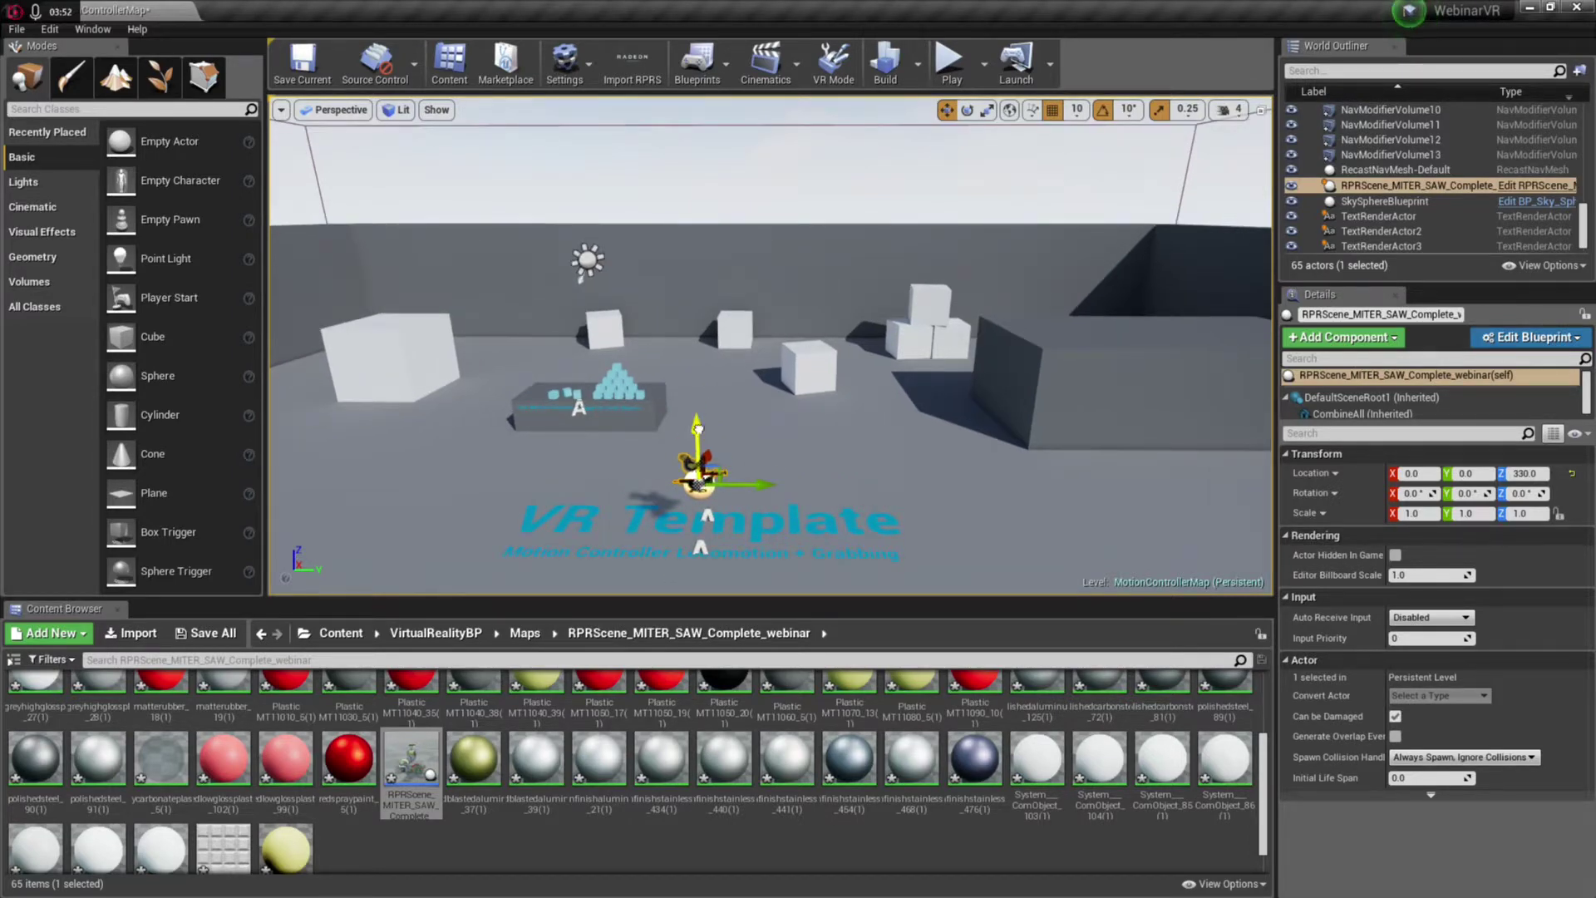
drag(700, 433, 695, 412)
- Find the Sphere Reflection Capture actor and place it in the level at about X 360, Y -850, Z 250
scroll(693, 442, up, 3)
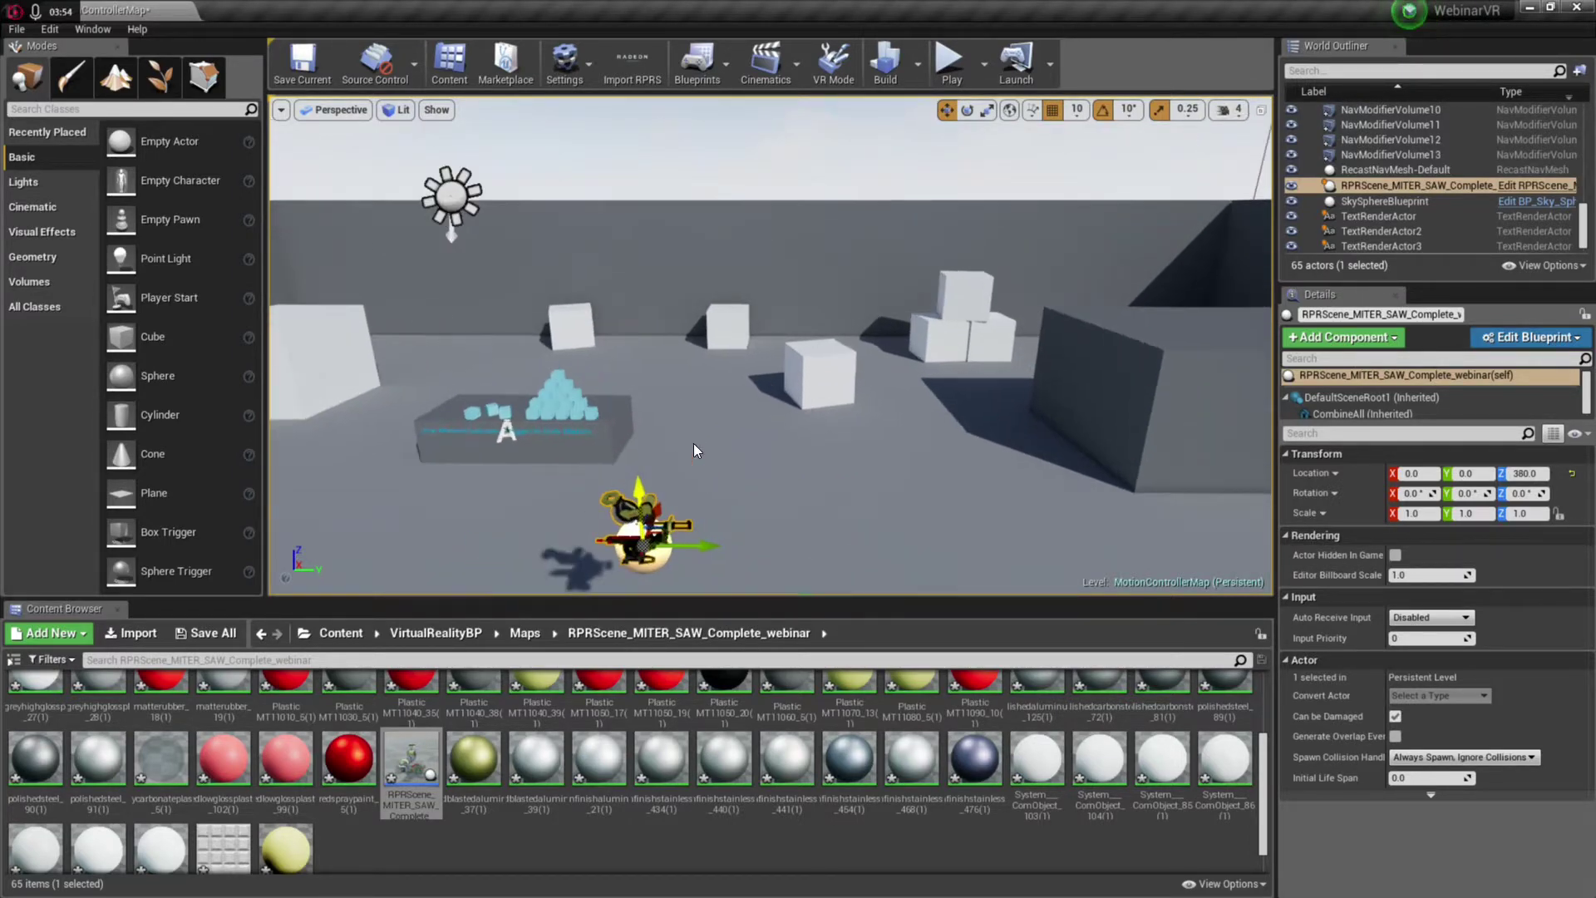
drag(722, 487, 722, 487)
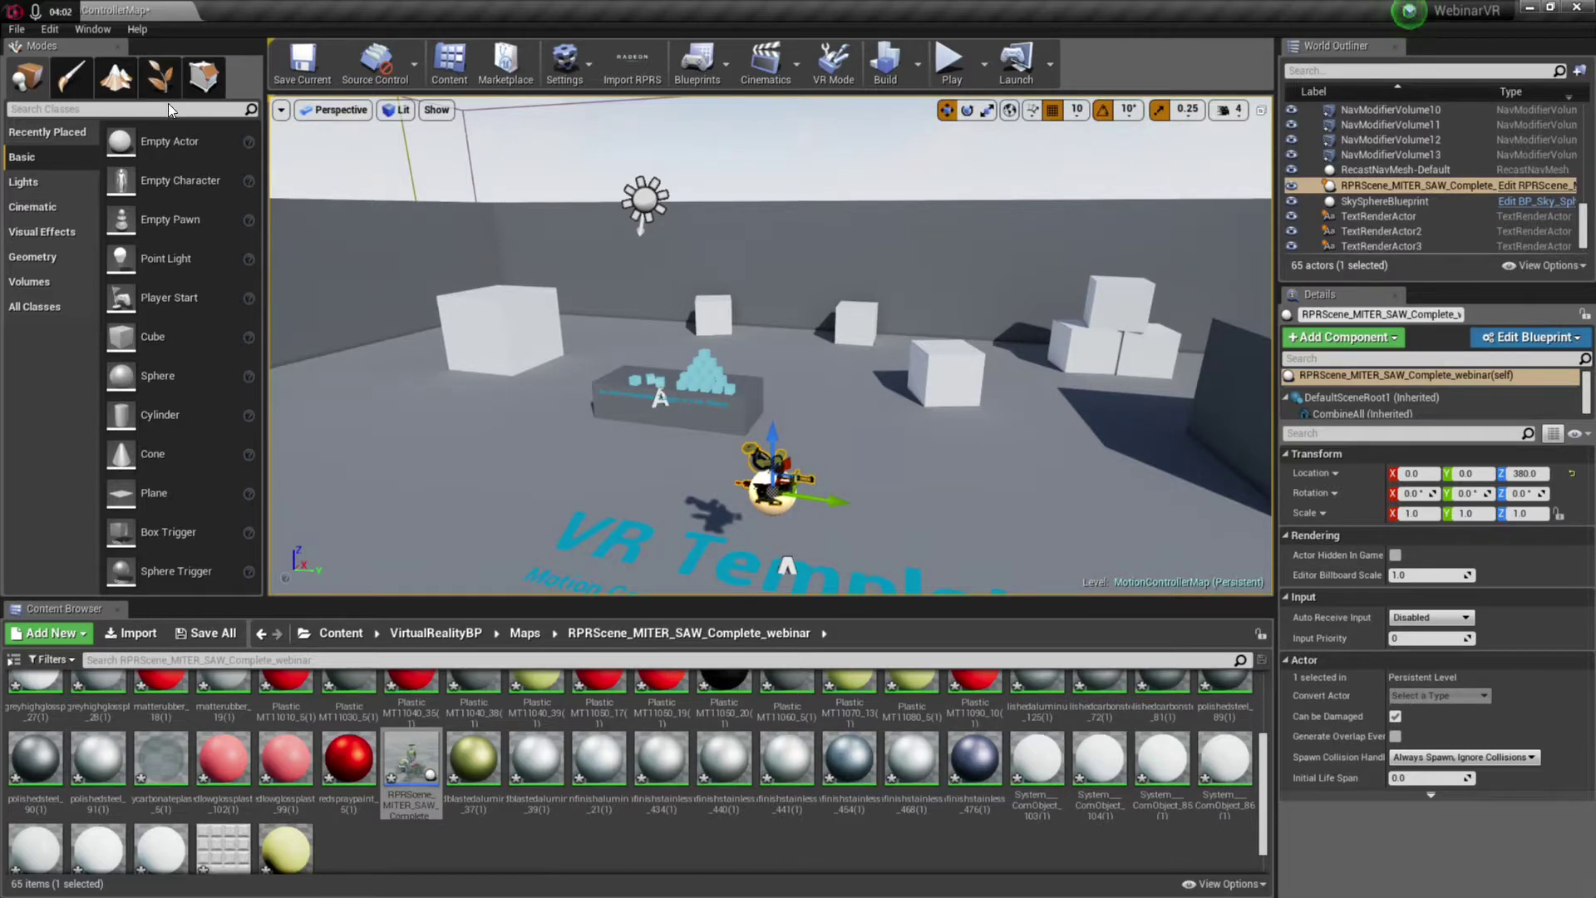
click(100, 109)
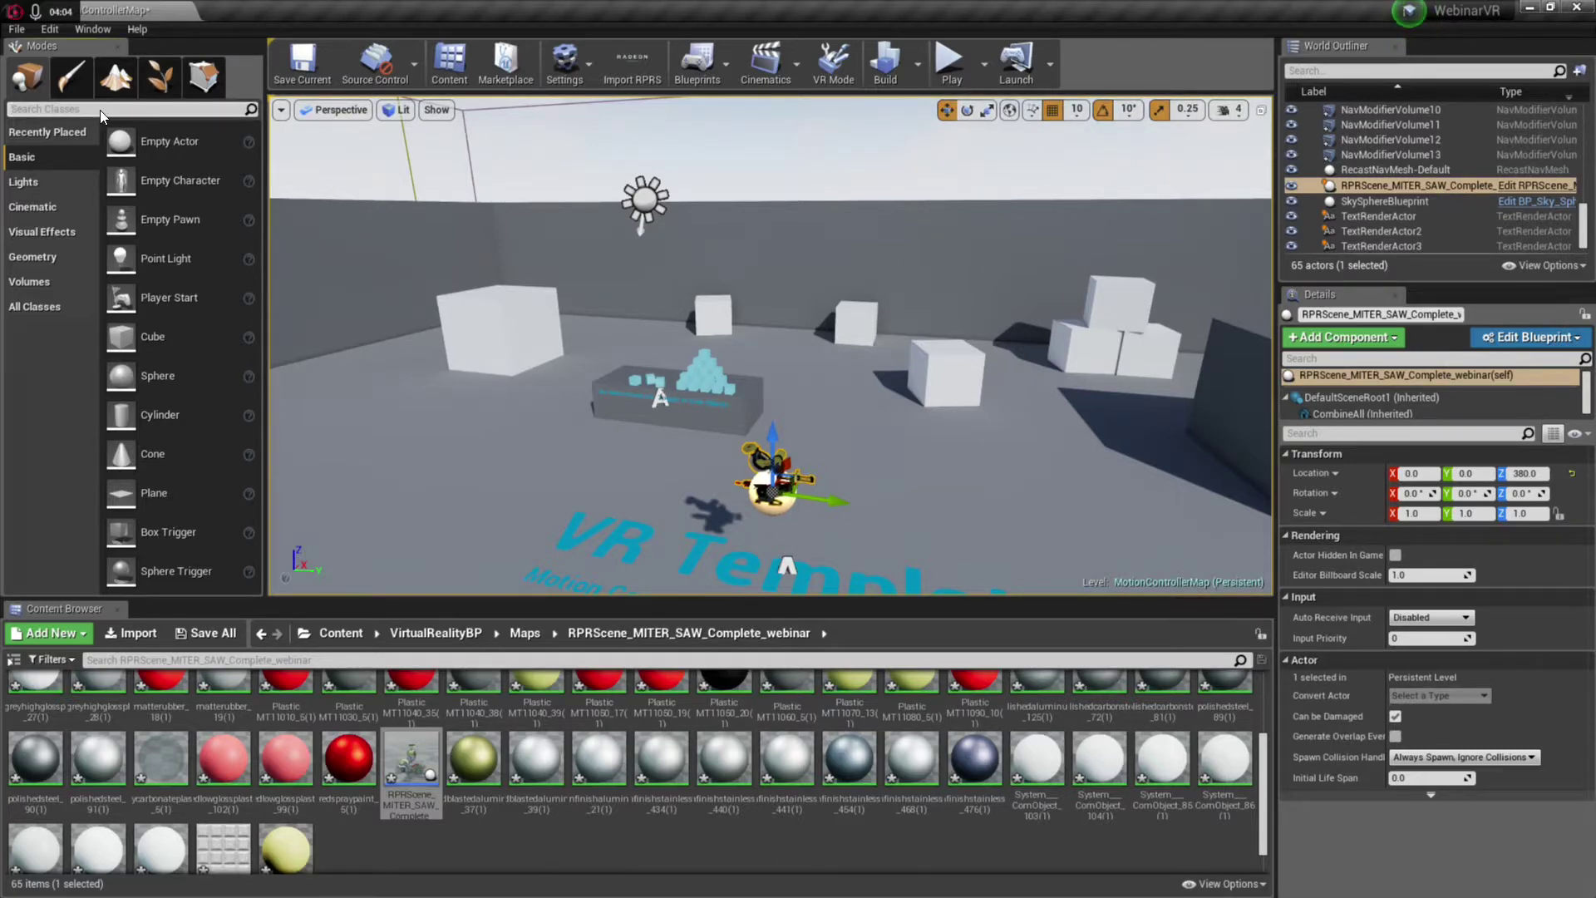
text(ref)
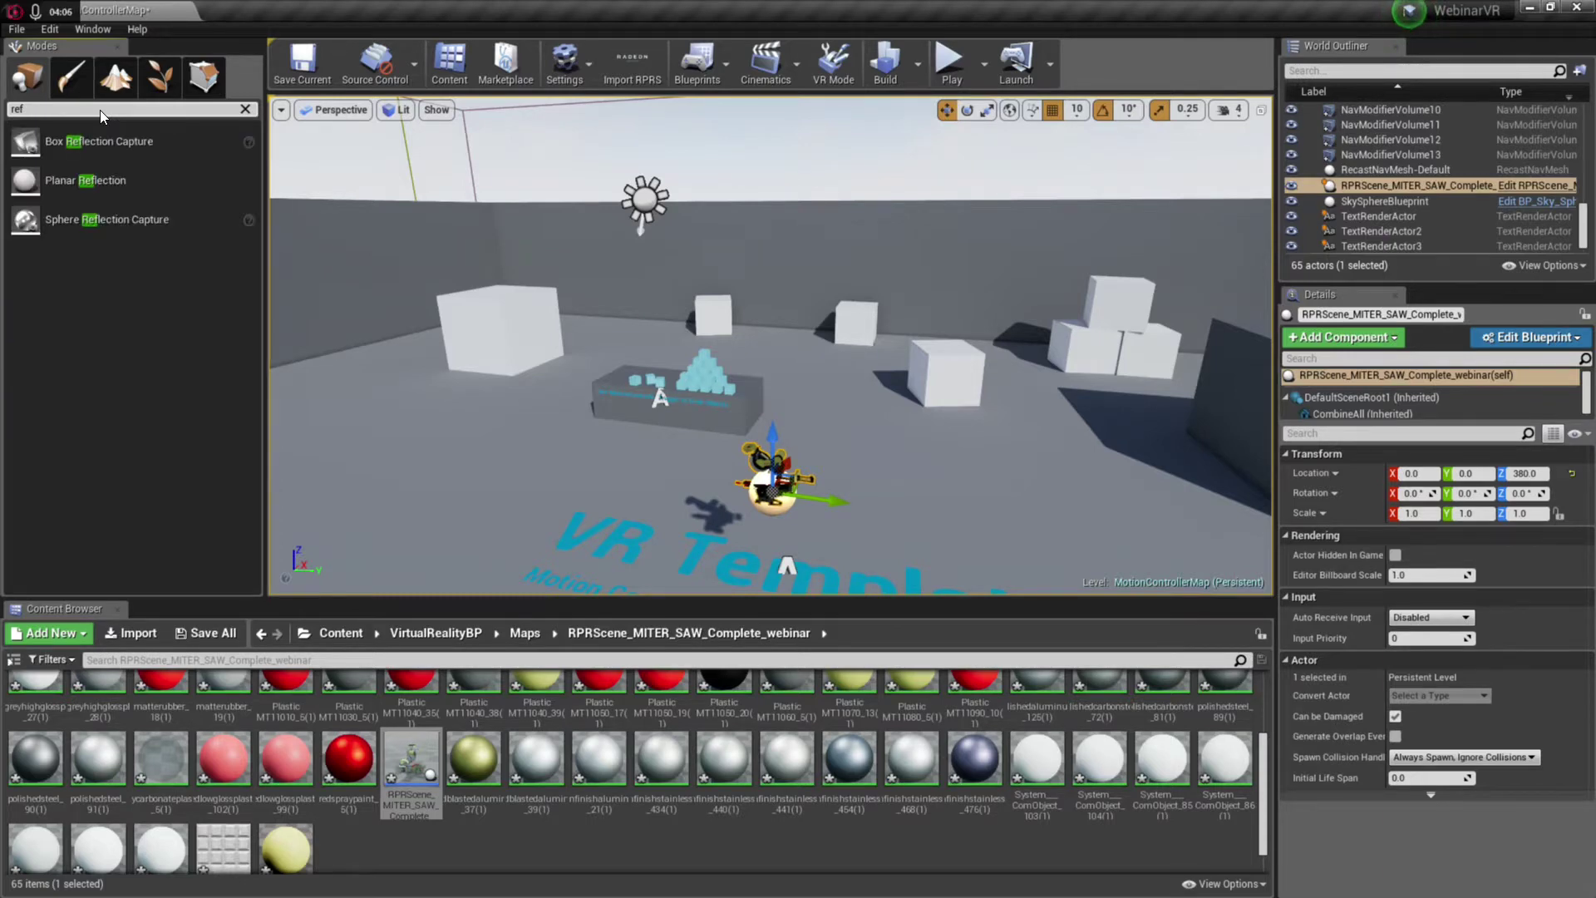
text(lection)
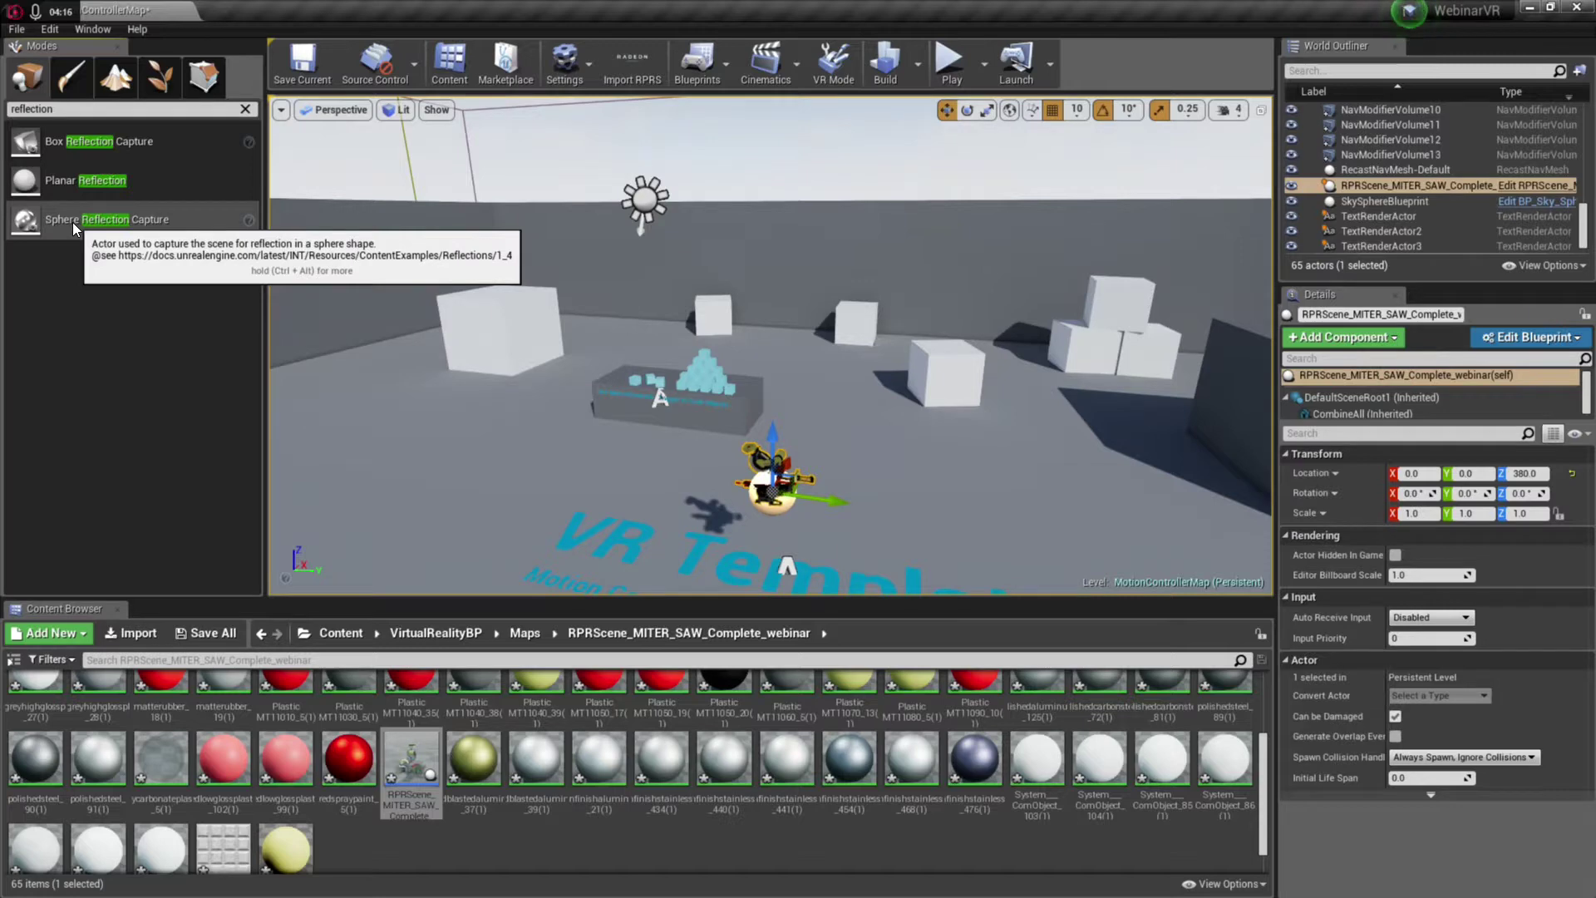
drag(73, 222, 705, 409)
drag(482, 432, 469, 430)
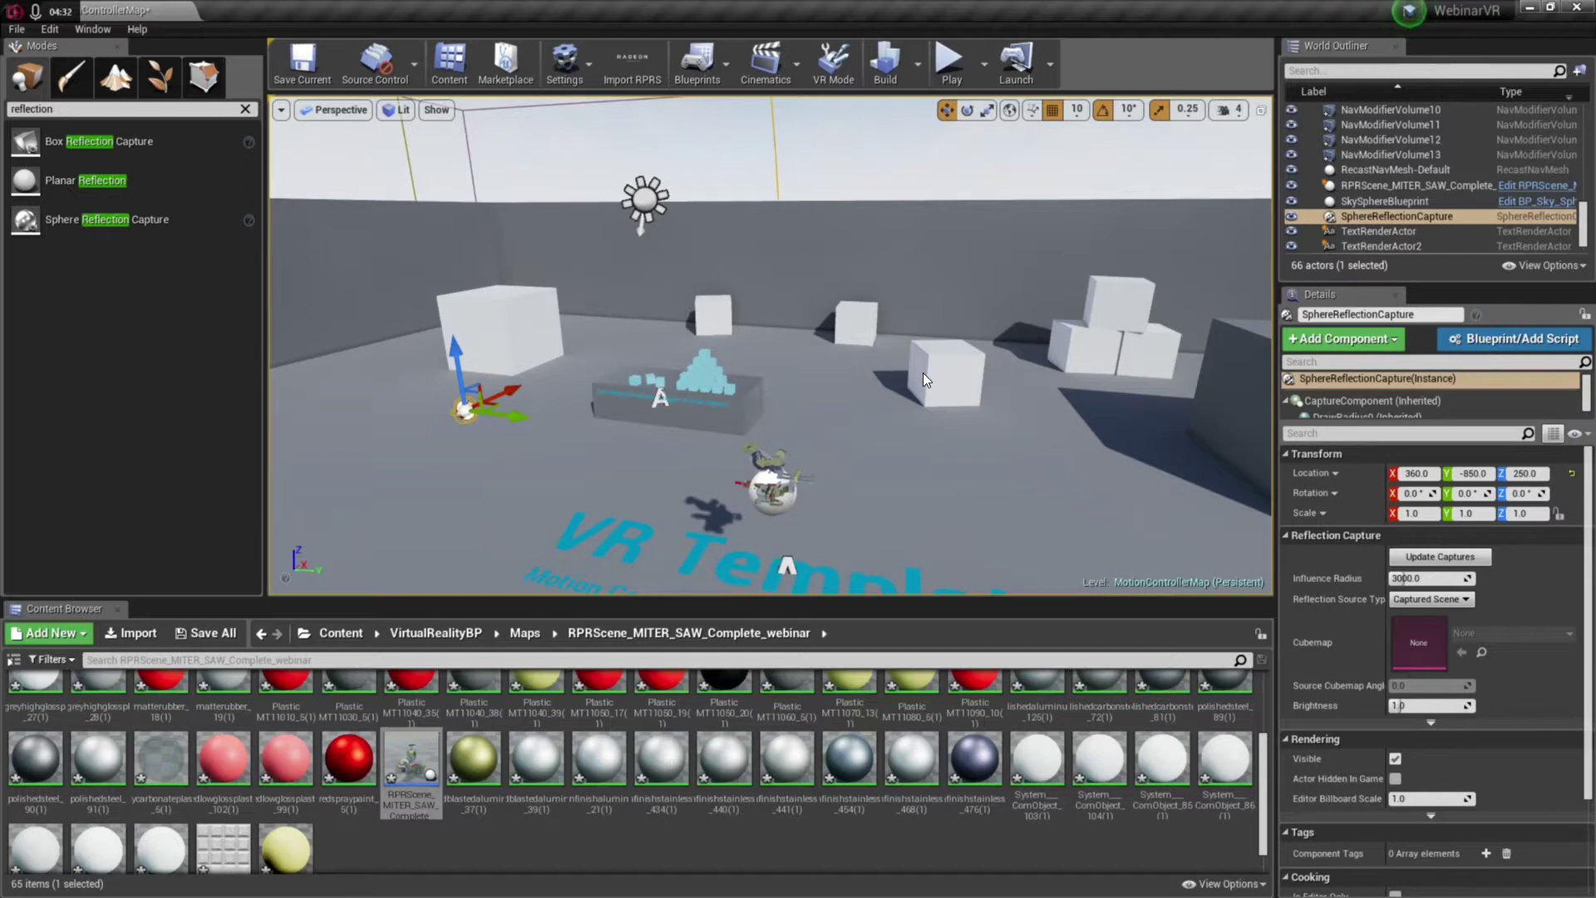
- Run the level with the miter saw in VR Preview mode
click(983, 71)
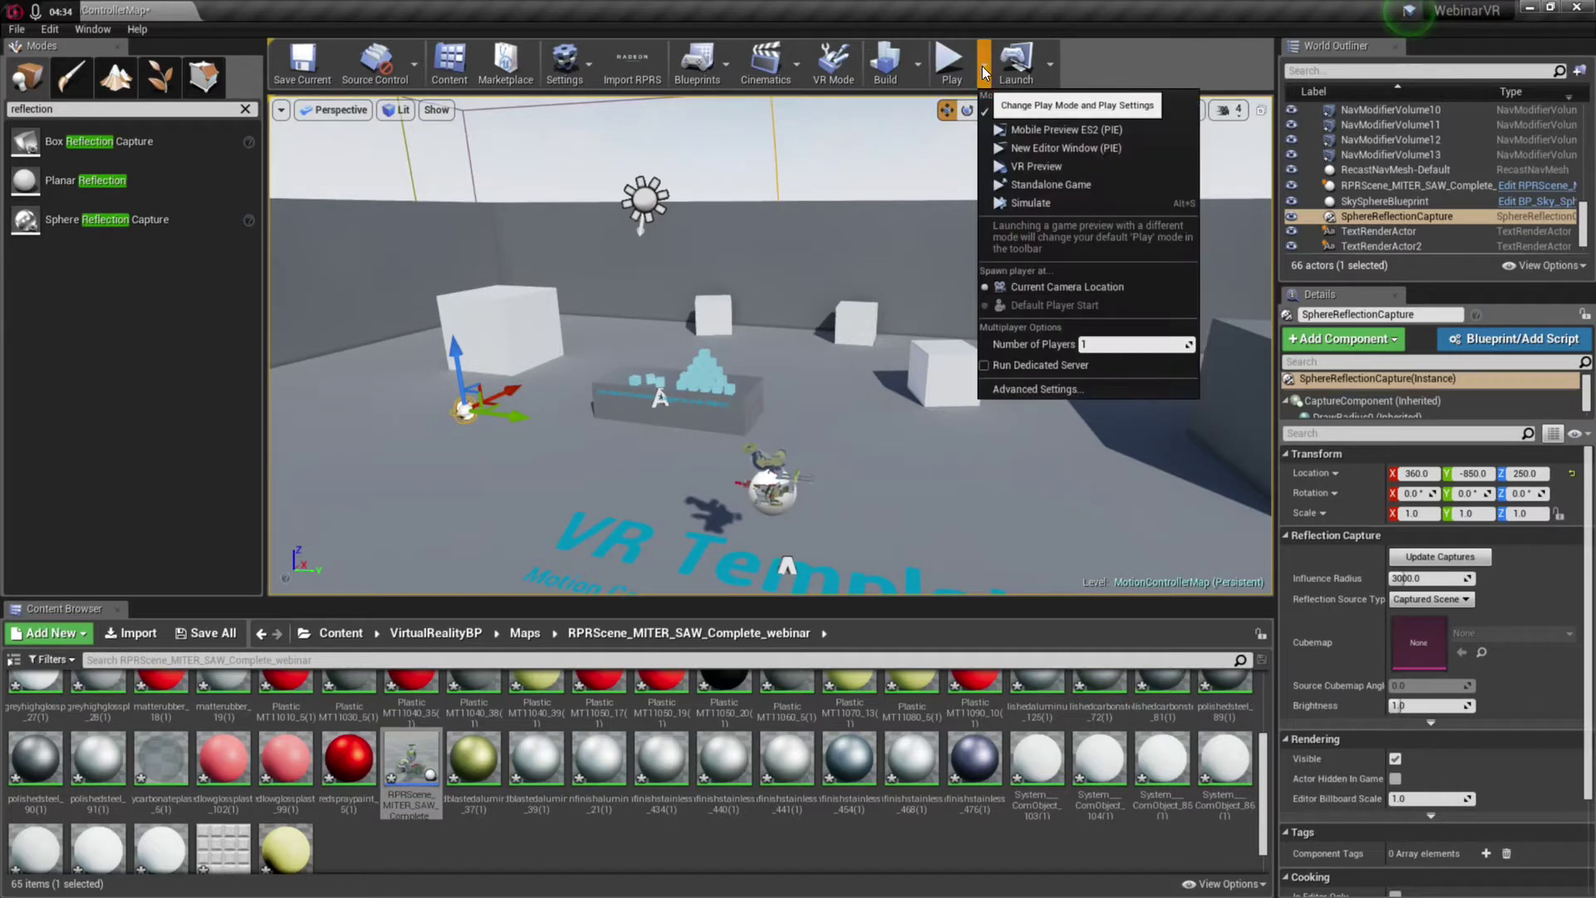
click(1020, 167)
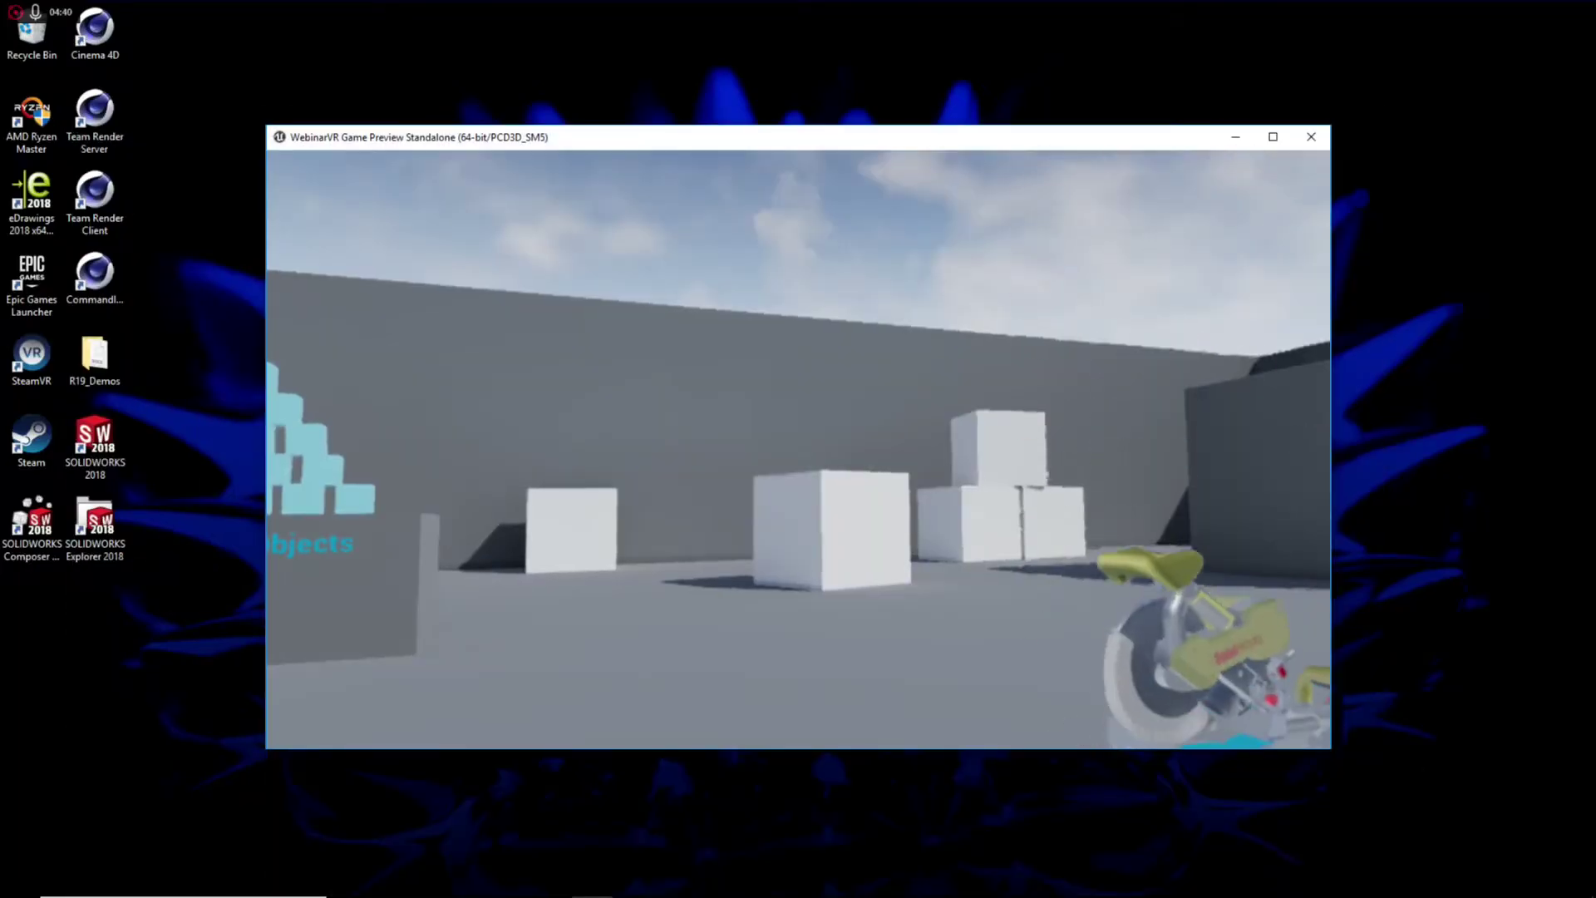